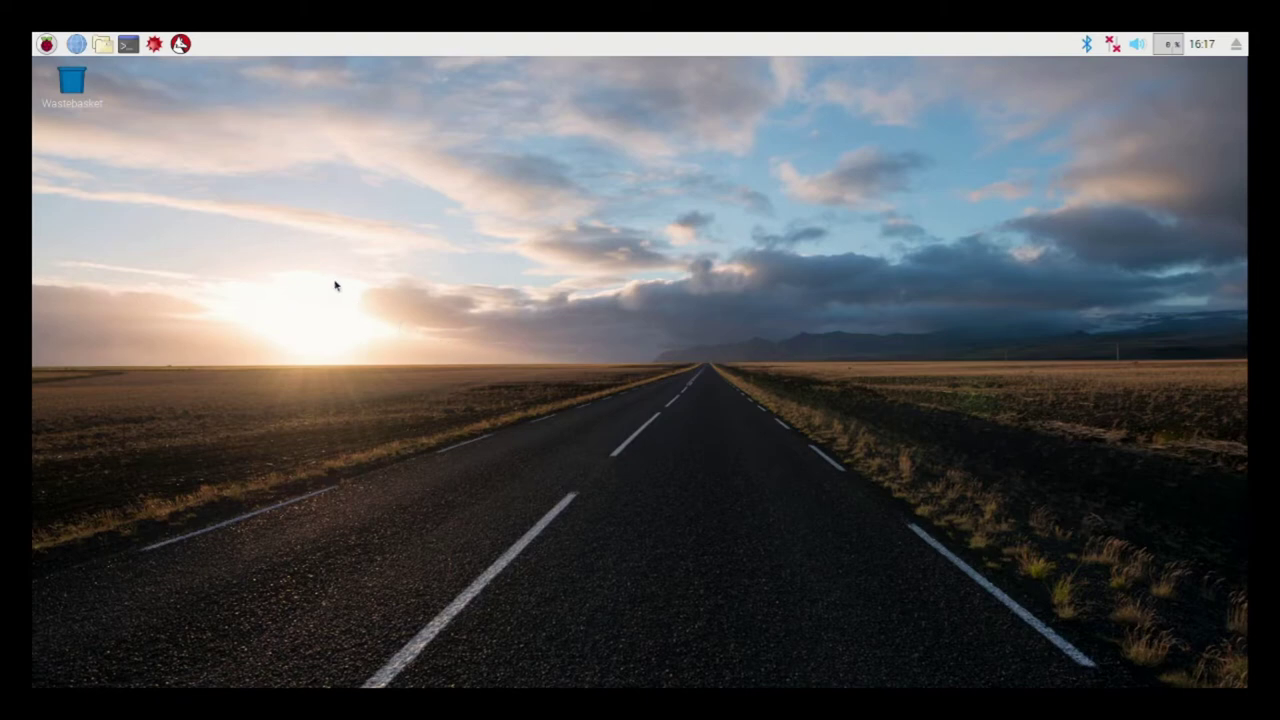
Step: Open LXTerminal and enter sudo nano /boot/cmdline.txt at the prompt
click(128, 44)
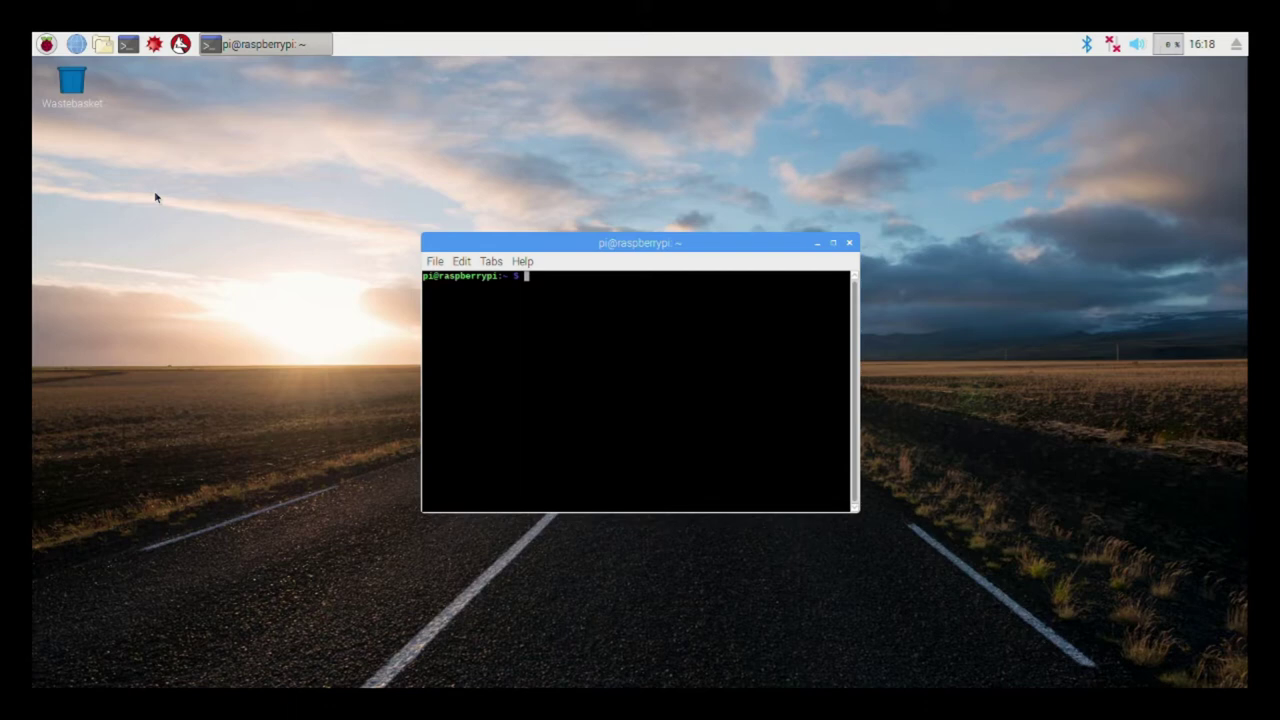
text(sudo nano /boot/cmdline.txt)
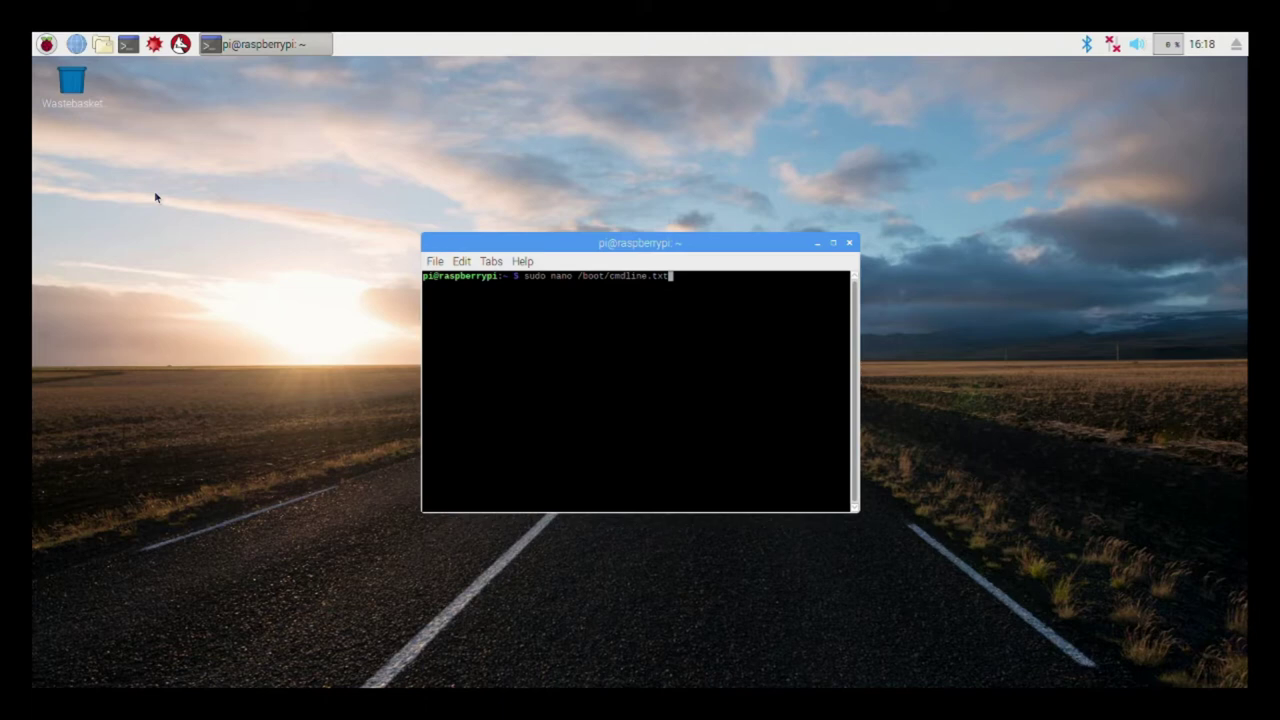
Step: Append usbhid.mousepoll=0 to the end of the cmdline.txt boot line and exit nano
key(Return)
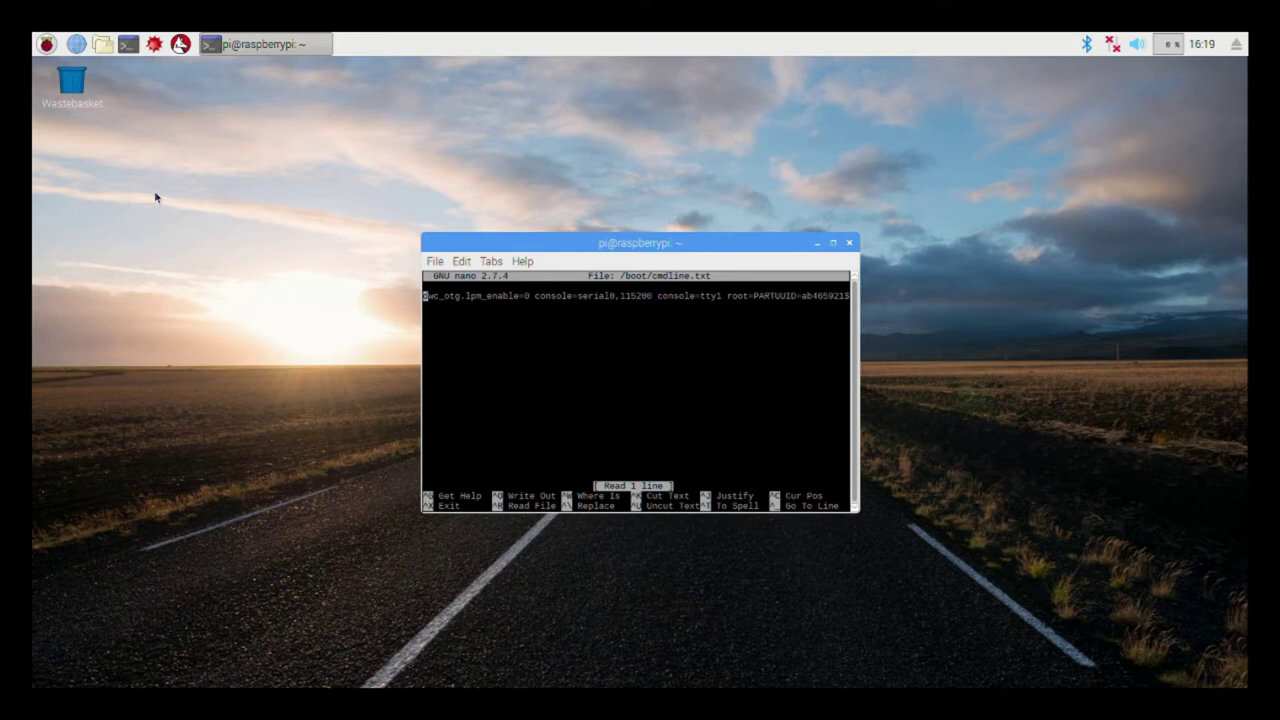
key(ctrl+Right)
key(ctrl+Right)
key(ctrl+Right)
key(ctrl+Right)
key(ctrl+Right)
key(ctrl+Right)
key(ctrl+Right)
key(ctrl+Right)
key(ctrl+Right)
key(ctrl+Right)
key(ctrl+Right)
key(ctrl+Right)
key(ctrl+Right)
key(ctrl+Right)
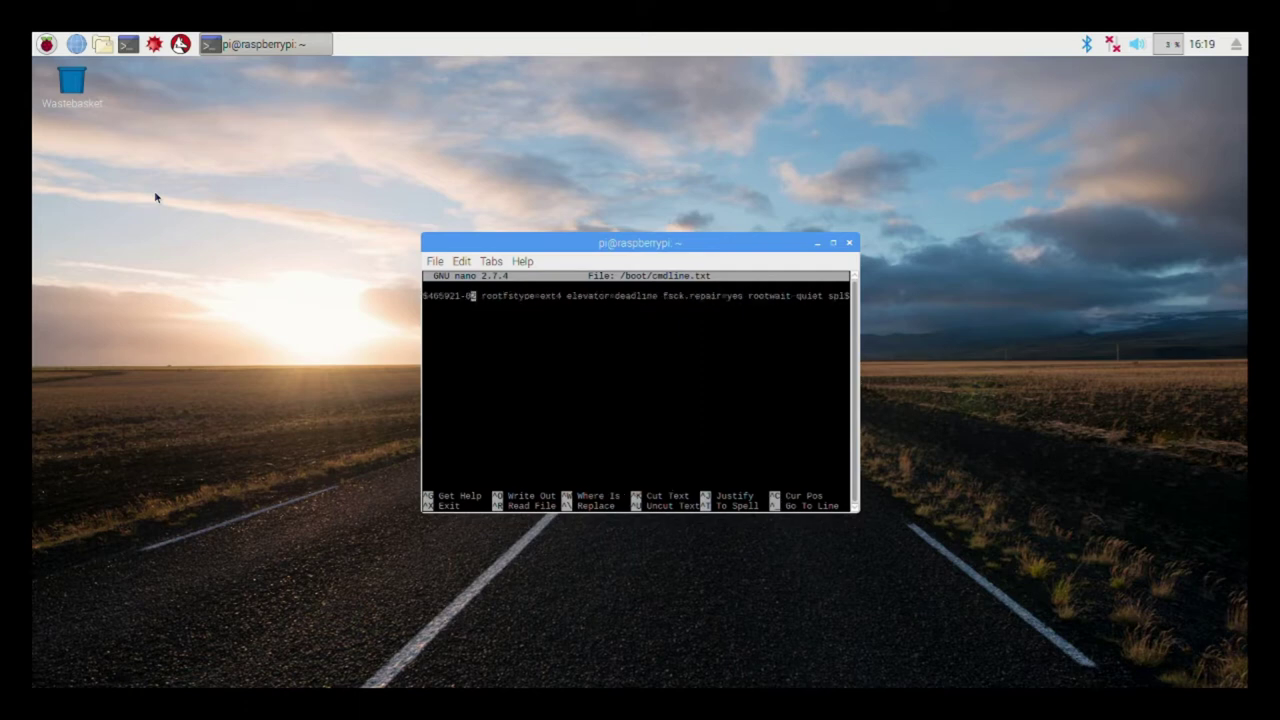
key(ctrl+Right)
key(ctrl+Right)
key(ctrl+Right)
key(ctrl+Right)
key(ctrl+Right)
key(ctrl+Right)
key(ctrl+Right)
key(ctrl+Right)
key(ctrl+Right)
key(ctrl+Right)
key(Right)
key(Right)
key(Right)
key(Right)
key(Right)
key(Right)
key(Right)
key(Right)
key(Right)
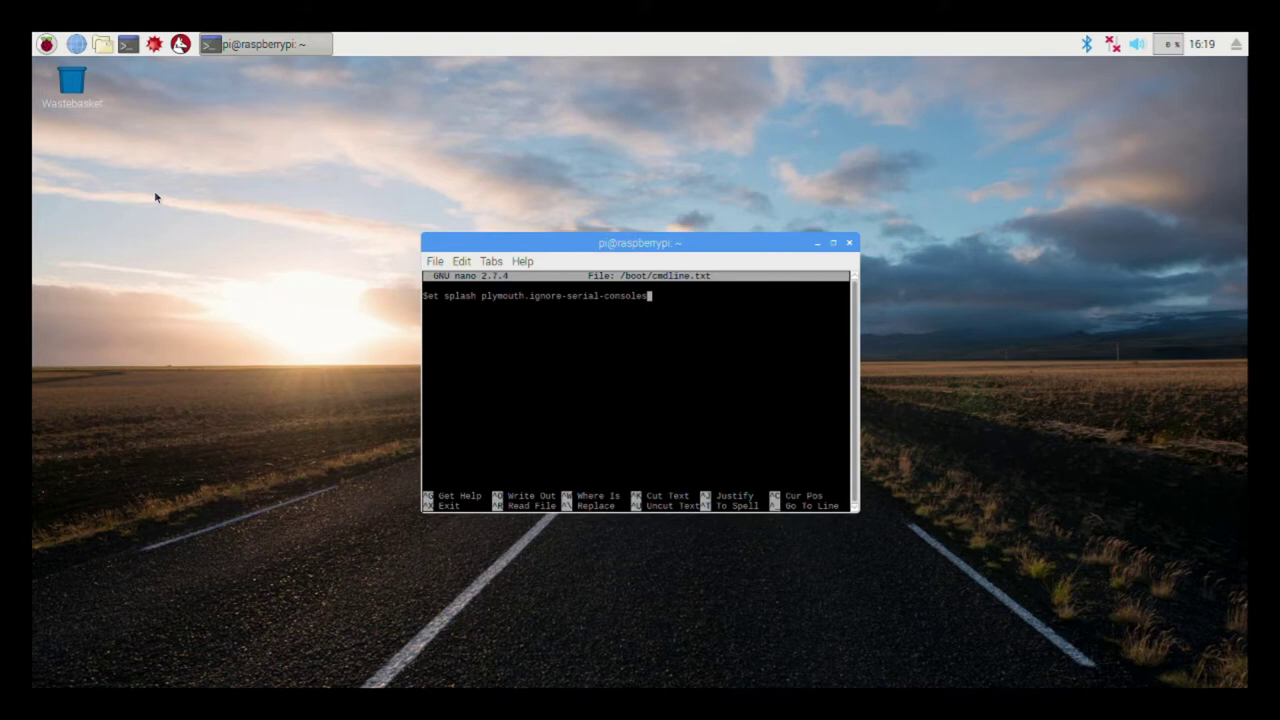
text(usbhid.mousepoll=)
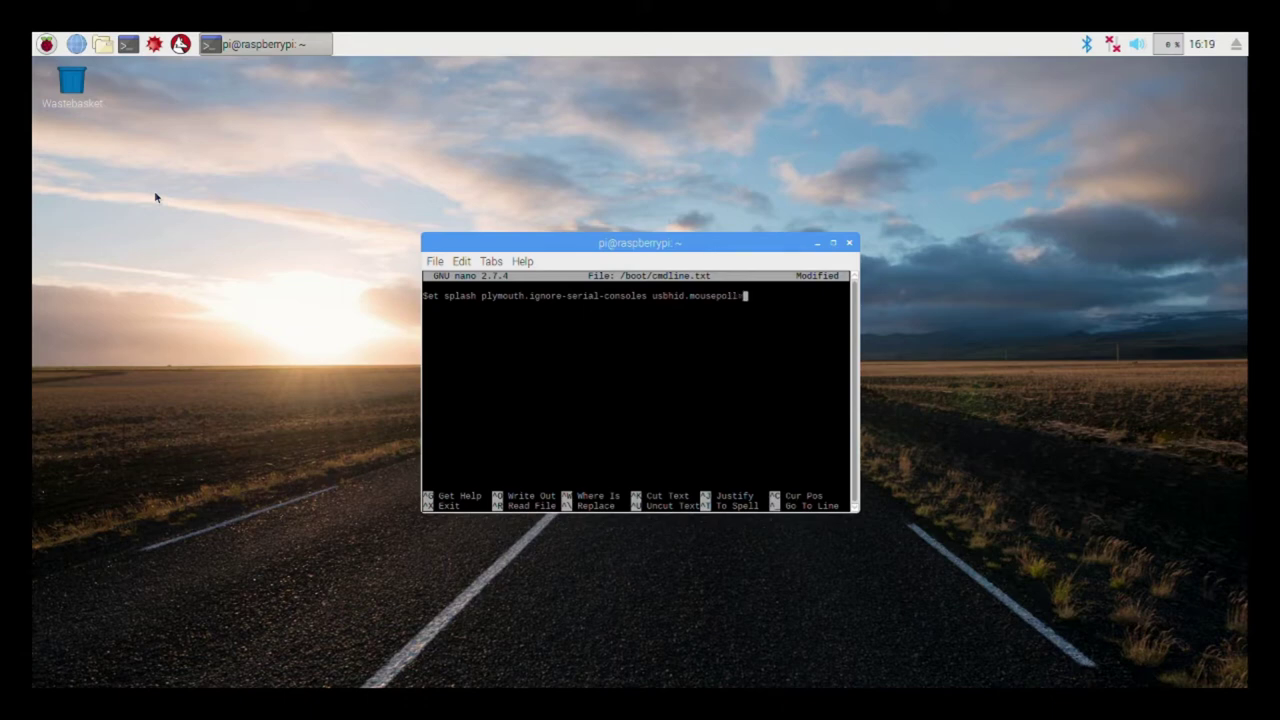
text(0)
text(0)
text(")
key(ctrl+x)
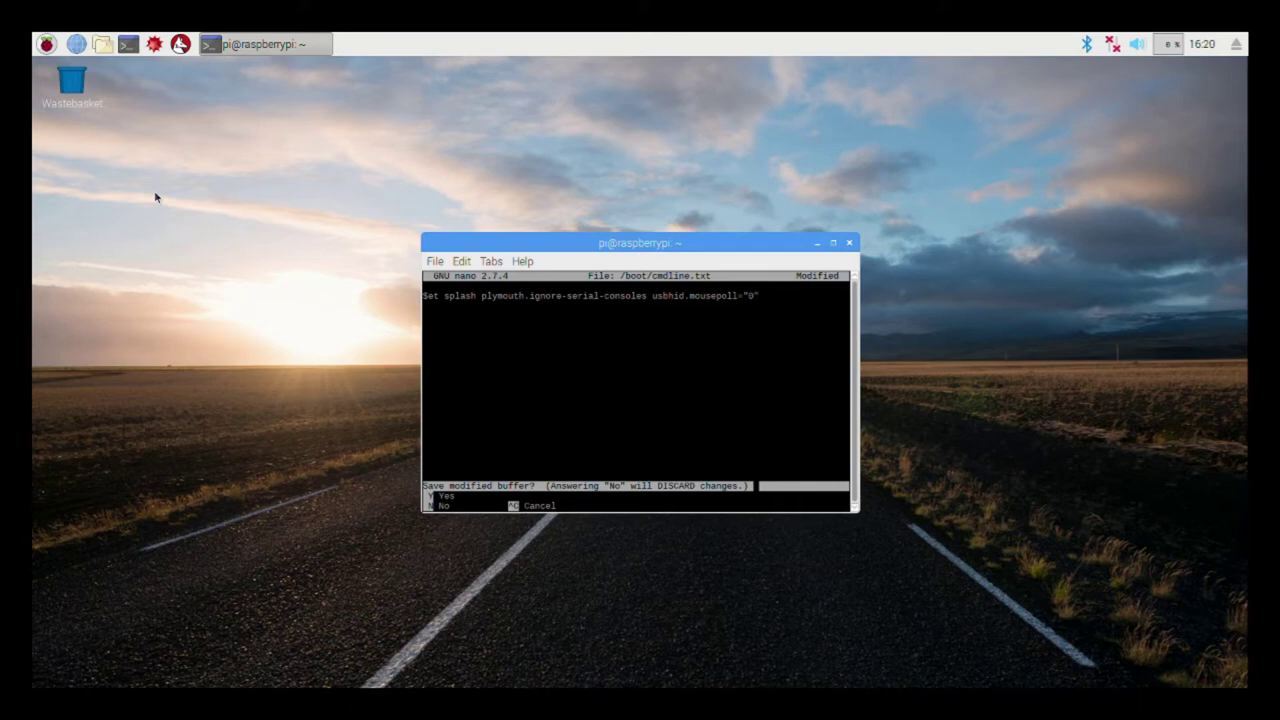
key(n)
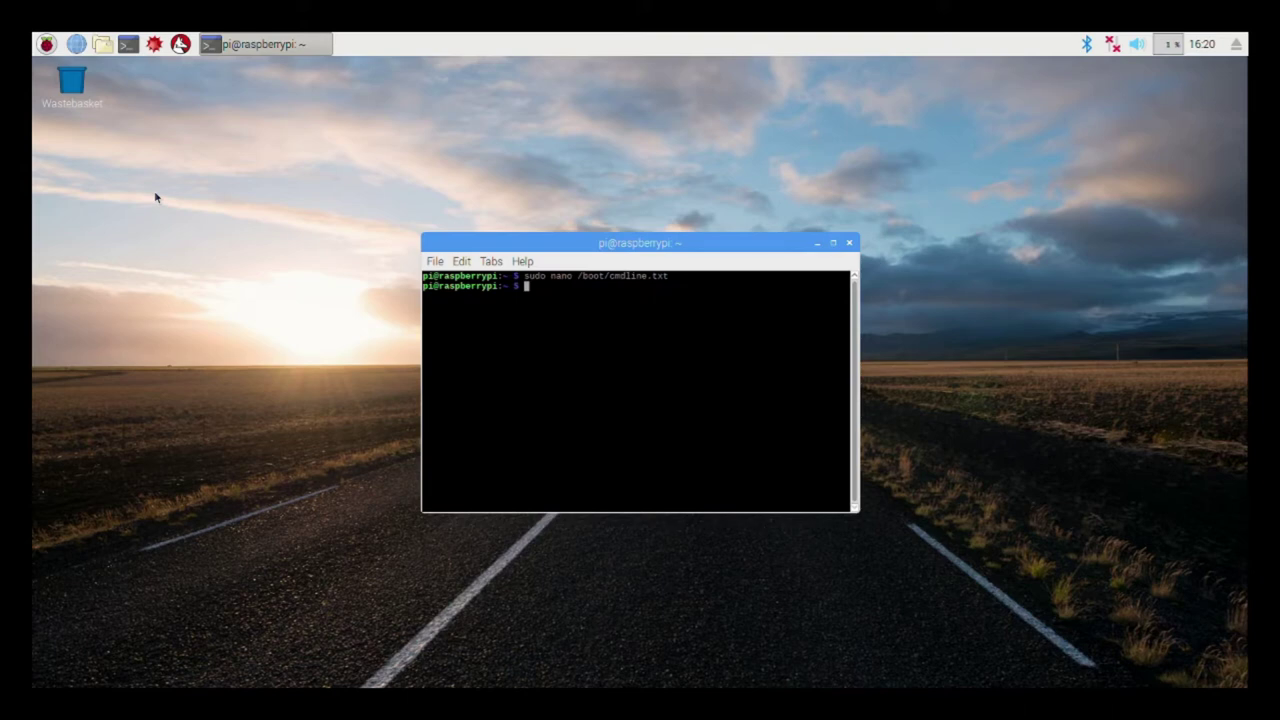
Step: Clear the stray reboot command and open /boot/config.txt in nano as root
text(sudo rebo)
text(ot)
key(BackSpace)
key(BackSpace)
key(BackSpace)
key(BackSpace)
key(BackSpace)
key(BackSpace)
key(BackSpace)
key(BackSpace)
key(BackSpace)
key(BackSpace)
key(BackSpace)
text(sudo nano /boot/config.txt)
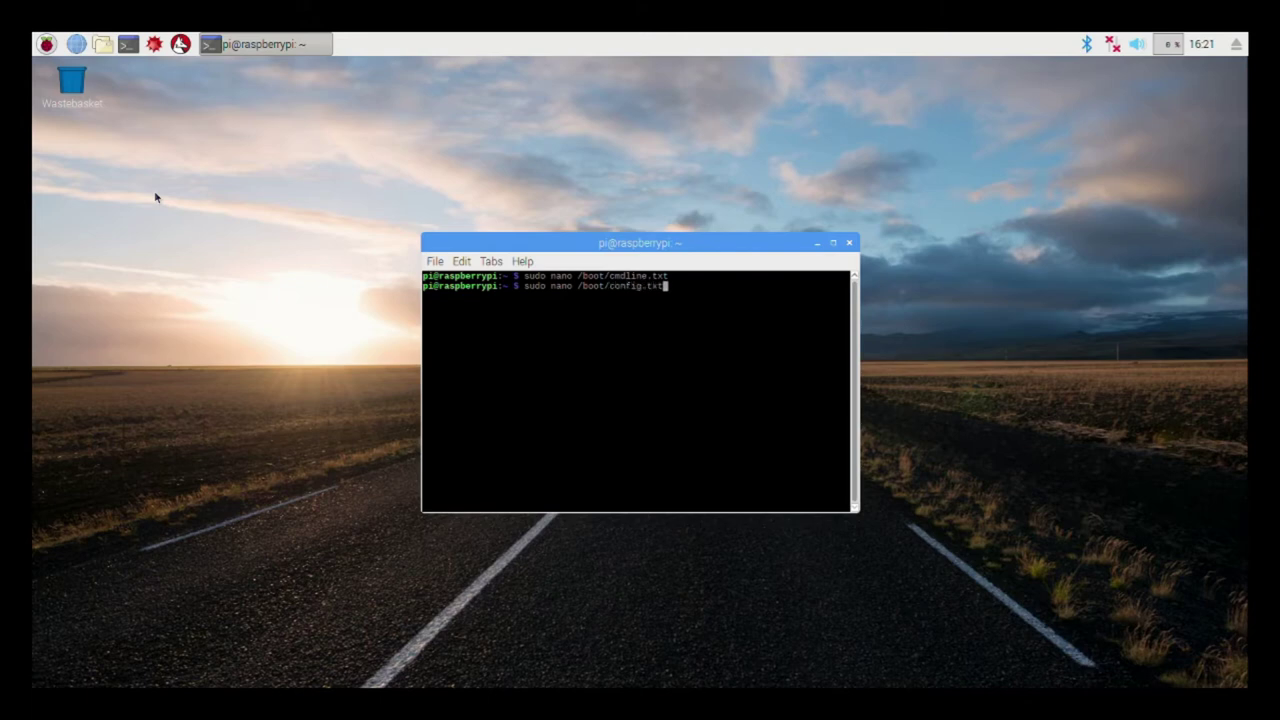
key(Return)
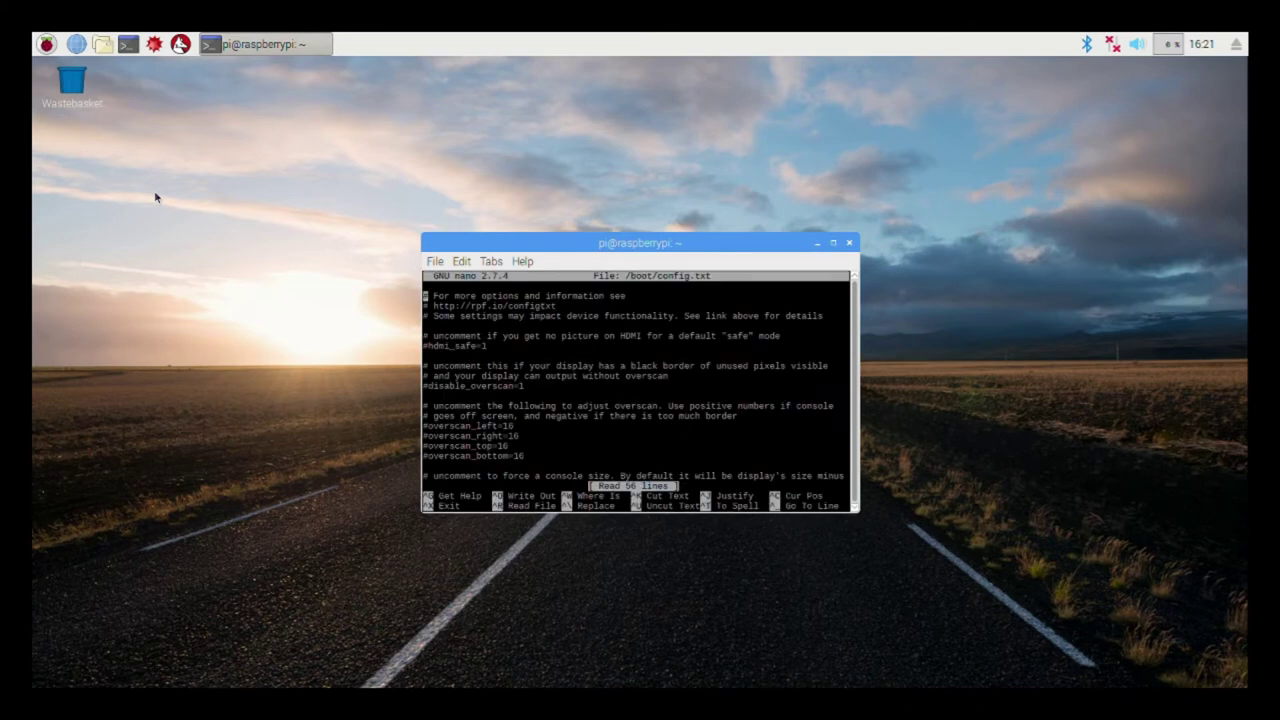
Step: Remove the # before disable_overscan=1 and save config.txt
key(Down)
key(Down)
key(Down)
key(Down)
key(Down)
key(Down)
key(Down)
key(Down)
key(Down)
key(Up)
key(Down)
key(Right)
key(Left)
key(Delete)
key(ctrl+x)
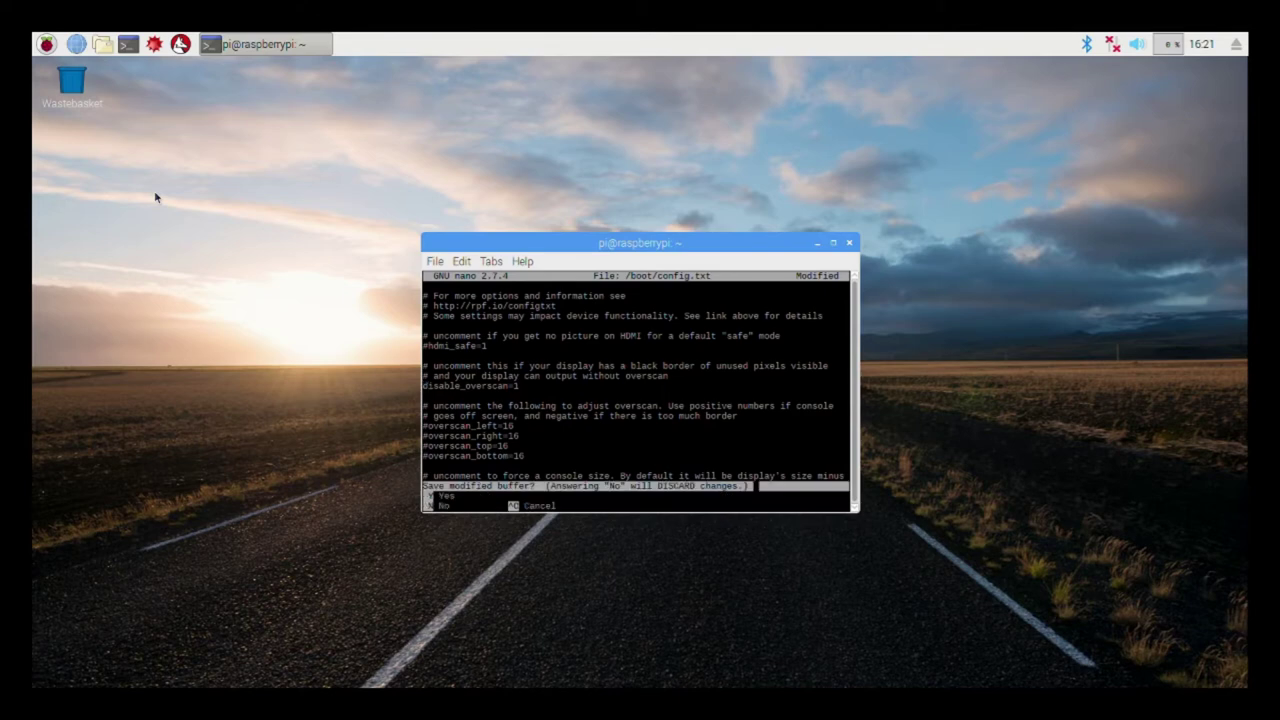
key(y)
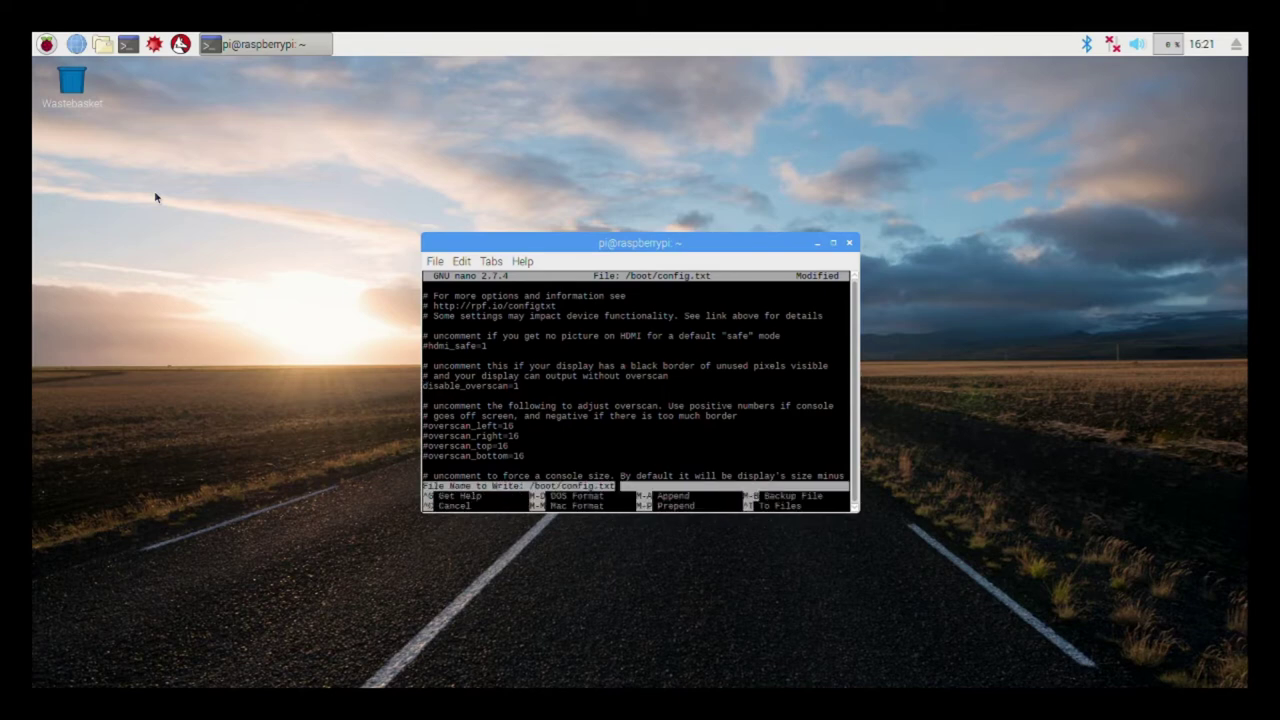
key(Return)
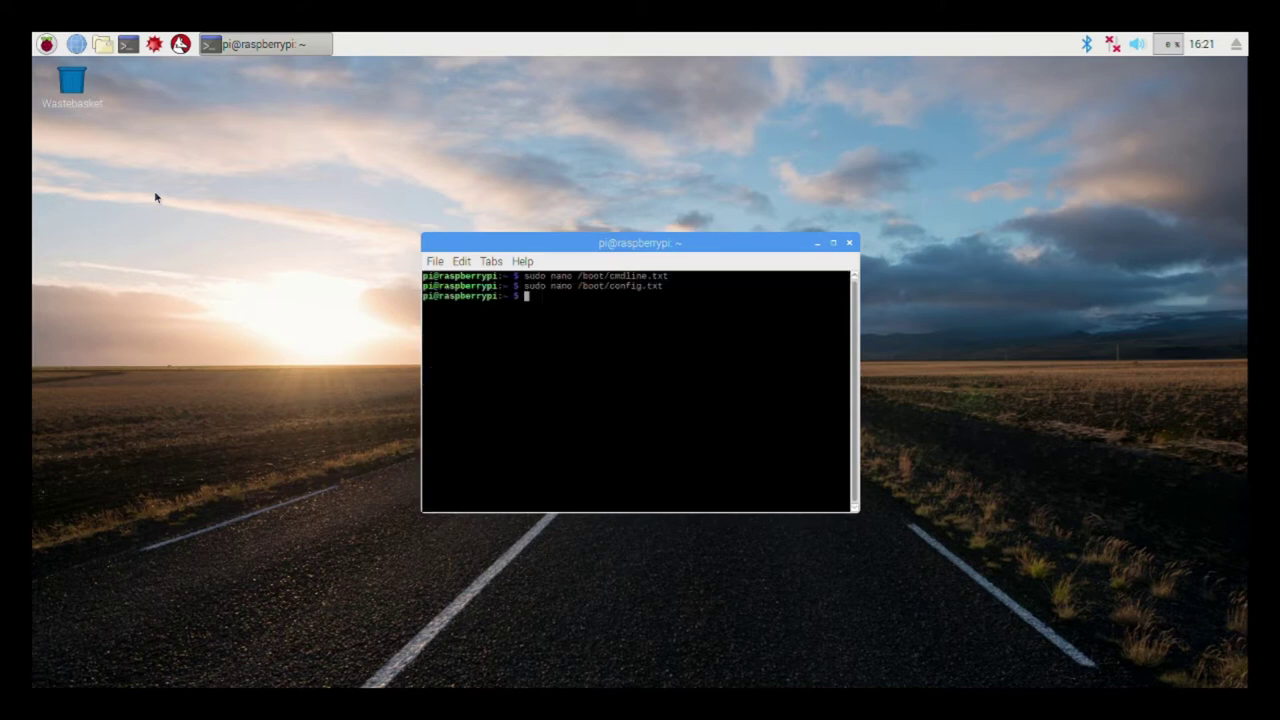
Step: Reboot the Pi with sudo reboot
text(sudo reboot)
key(Return)
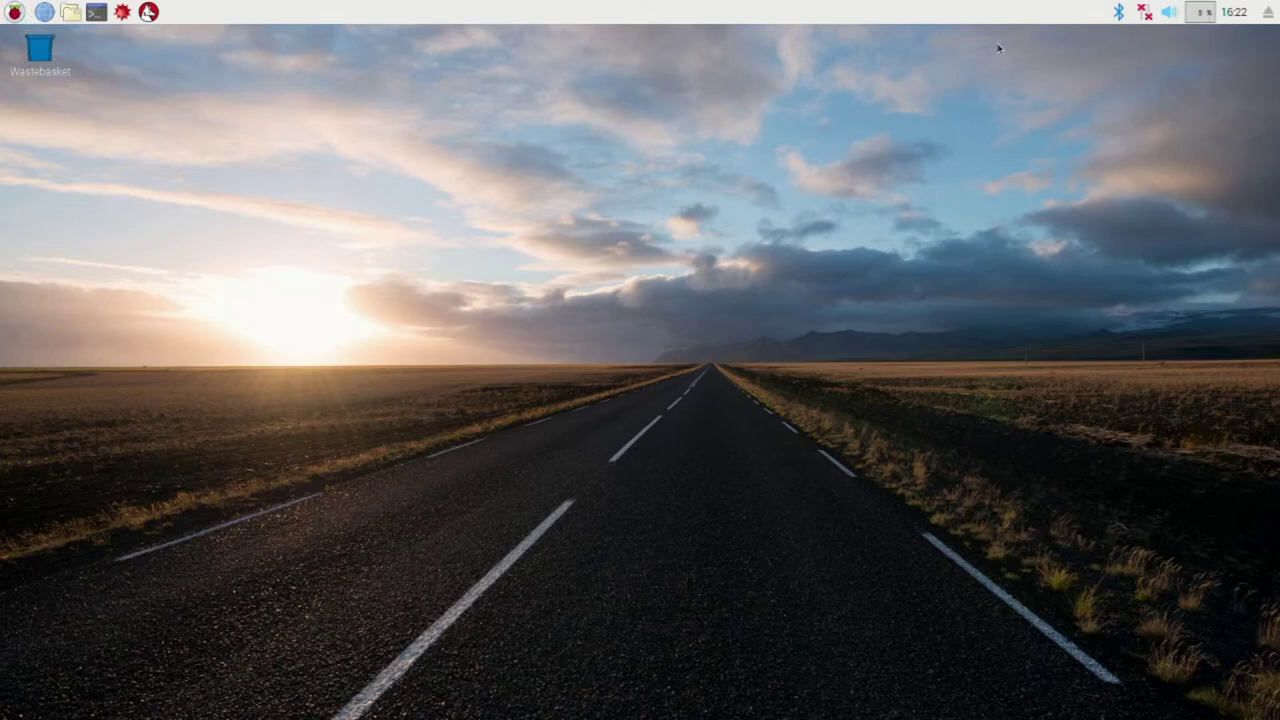
Step: In Wireless & Wired Network Settings, select interface wlan0, apply, and close the window
right_click(1148, 16)
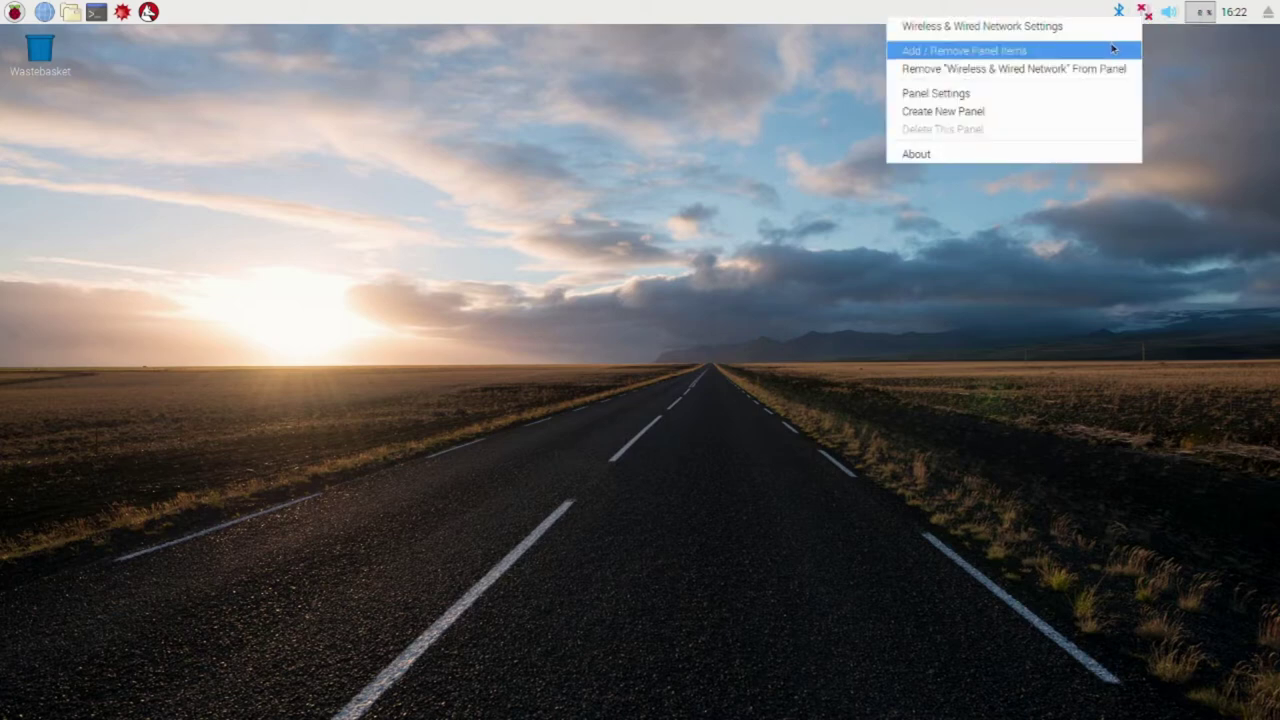
click(1103, 33)
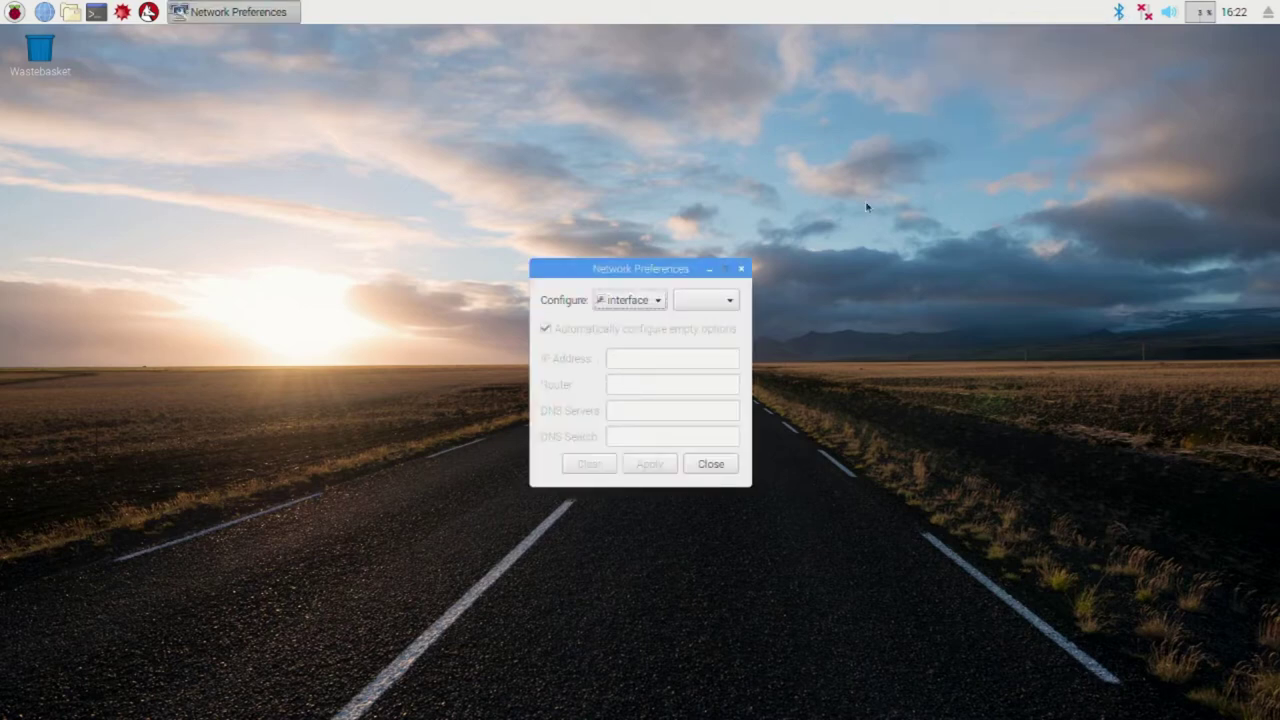
click(741, 268)
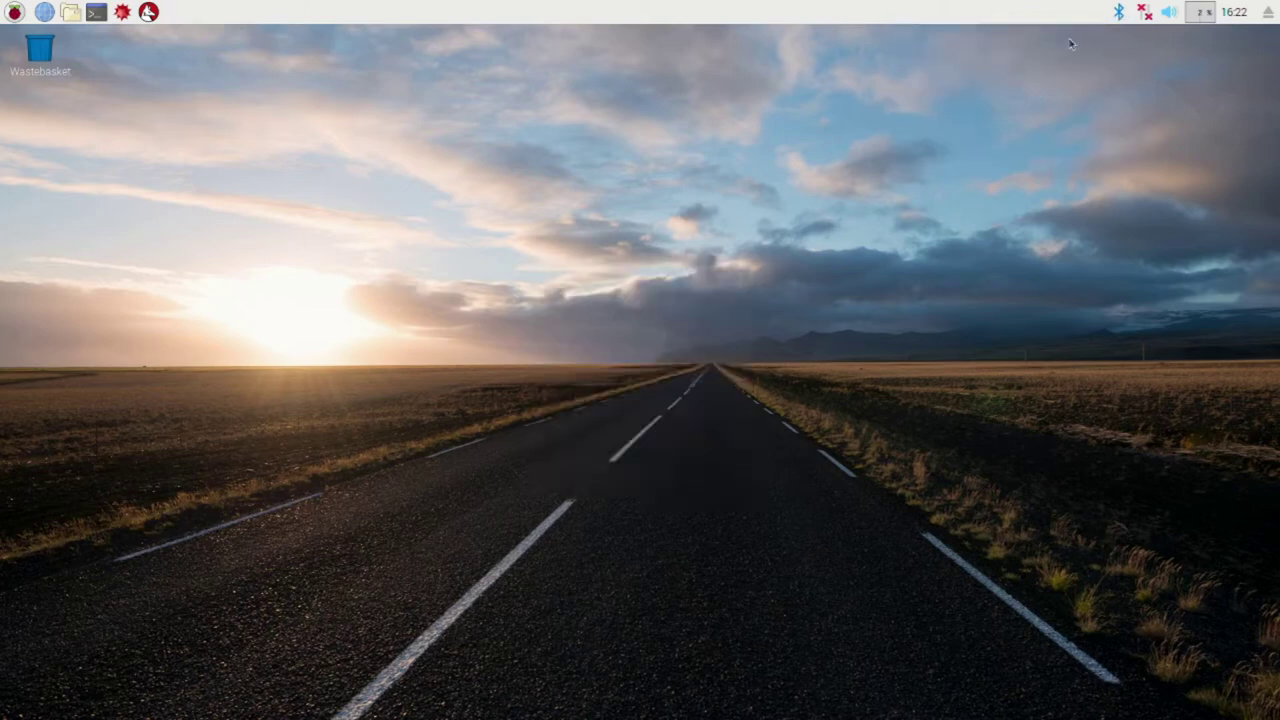
right_click(1139, 17)
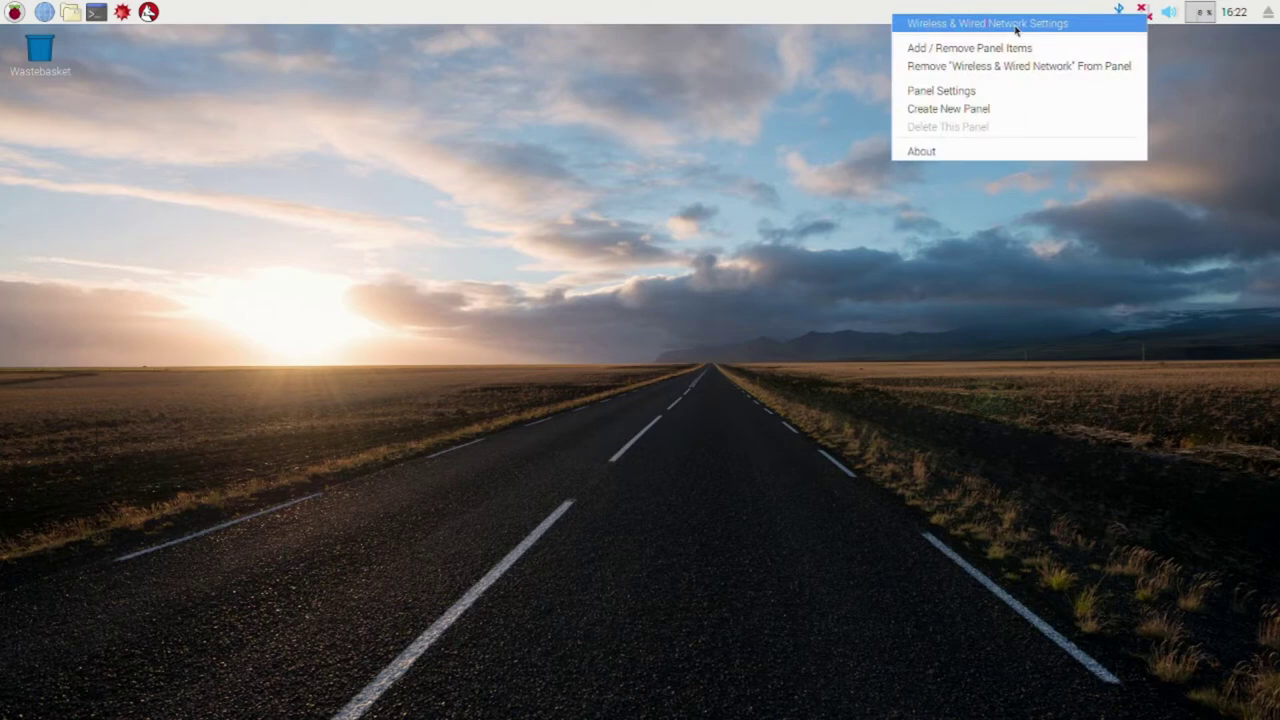
click(1016, 30)
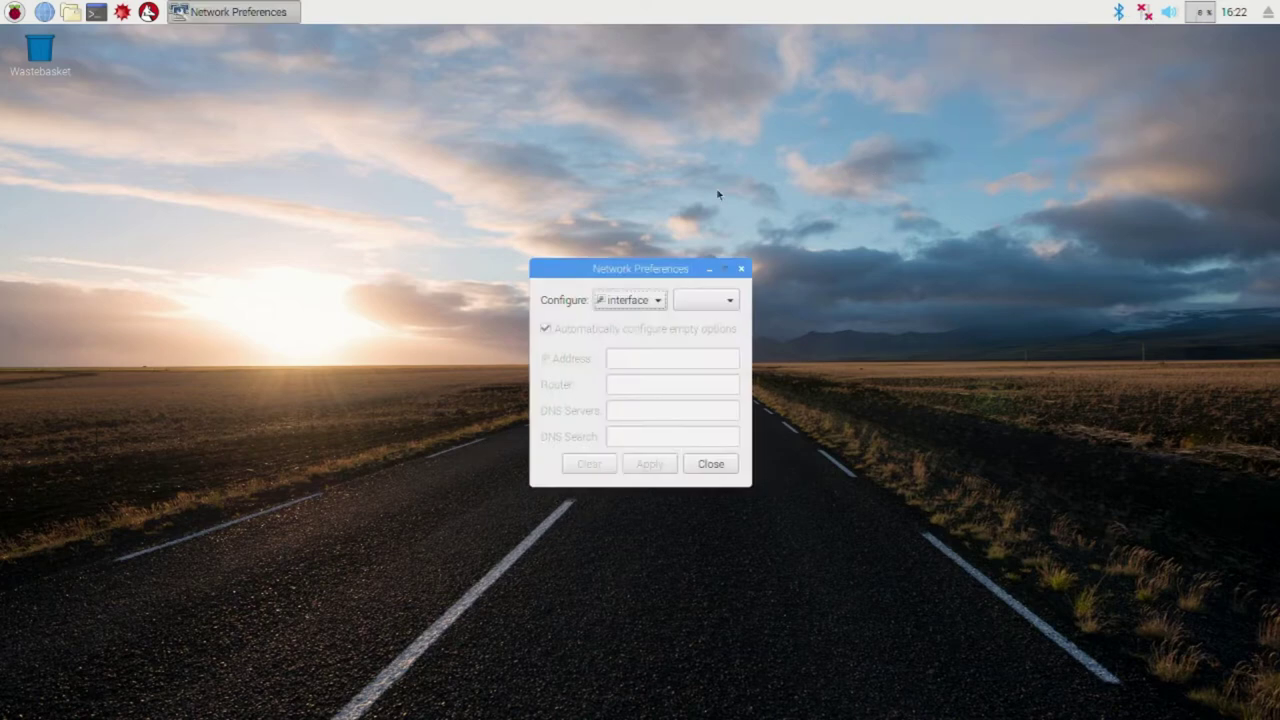
click(643, 304)
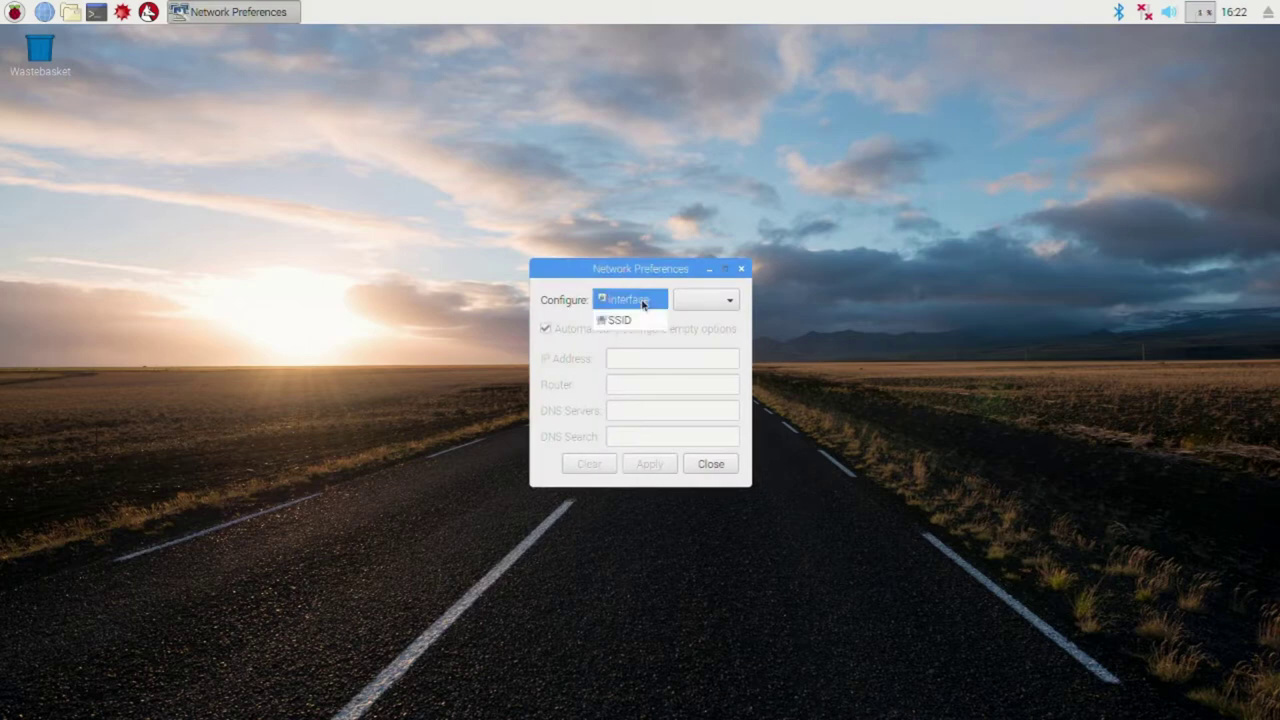
click(643, 304)
click(699, 303)
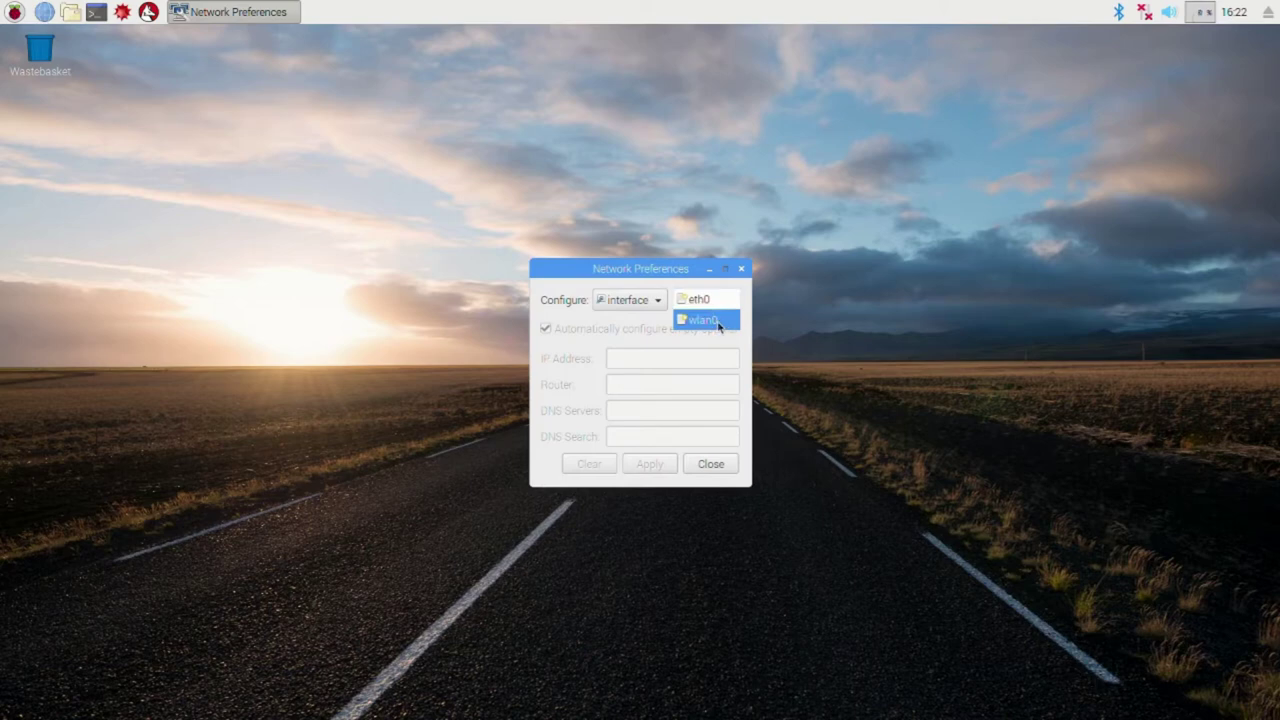
click(719, 326)
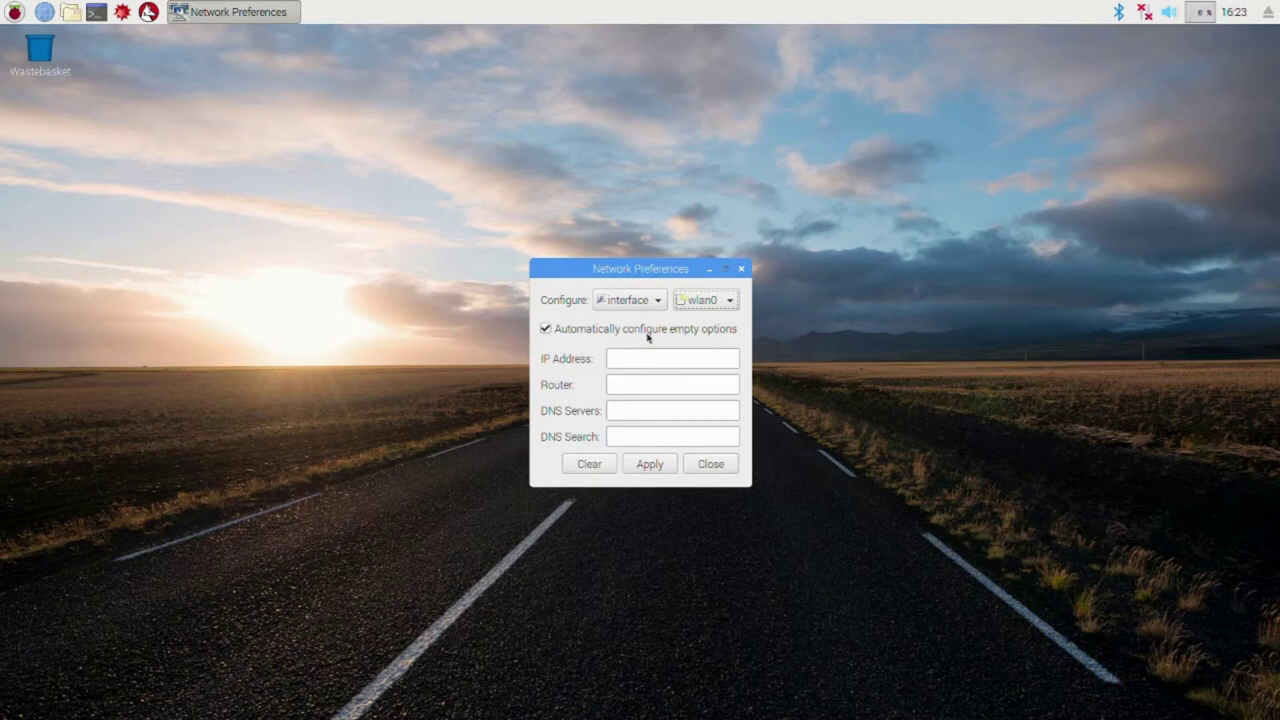
click(650, 465)
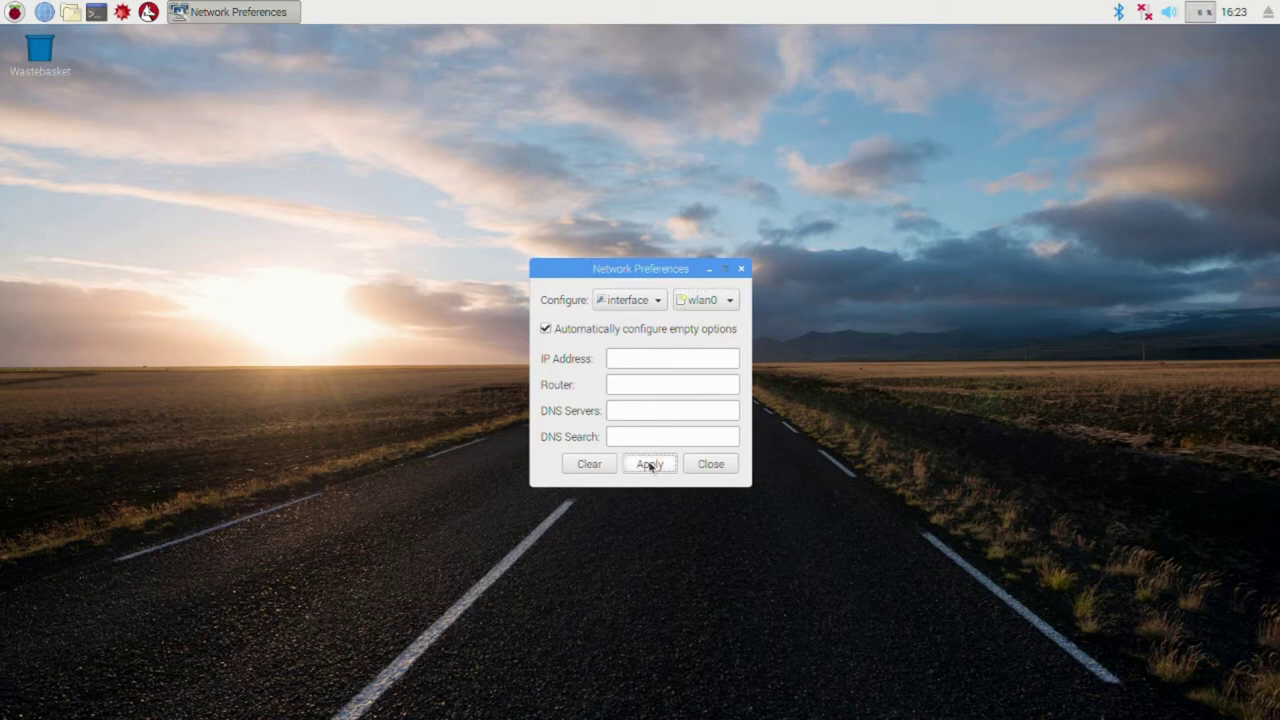
click(708, 464)
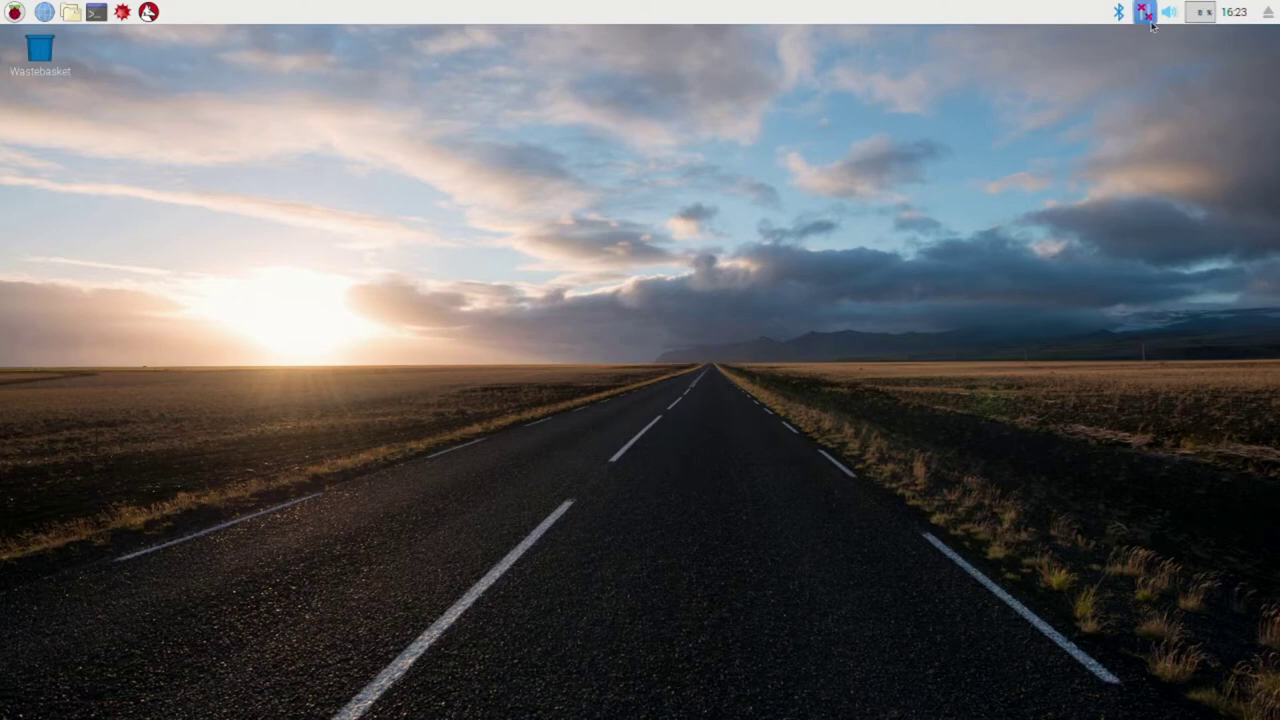
Step: Connect to ShadowNet_1 with its network key and confirm it shows as the active network
mouse_move(1146, 15)
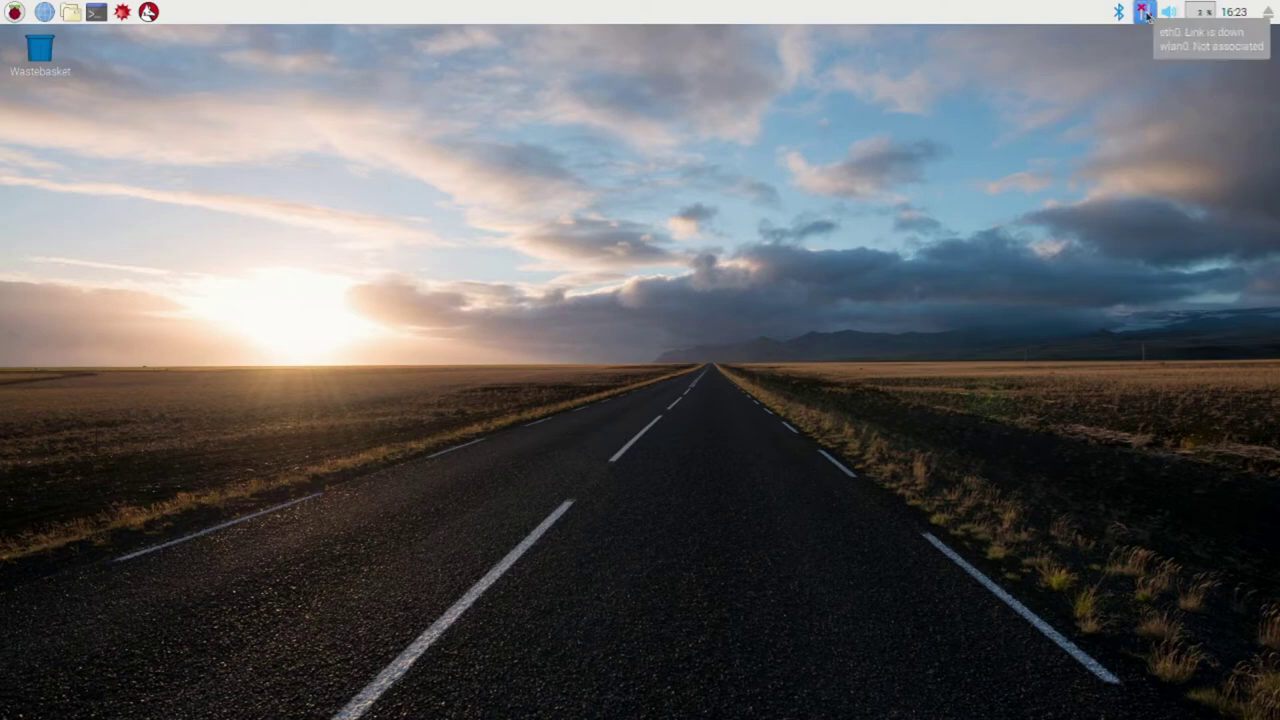
click(1147, 15)
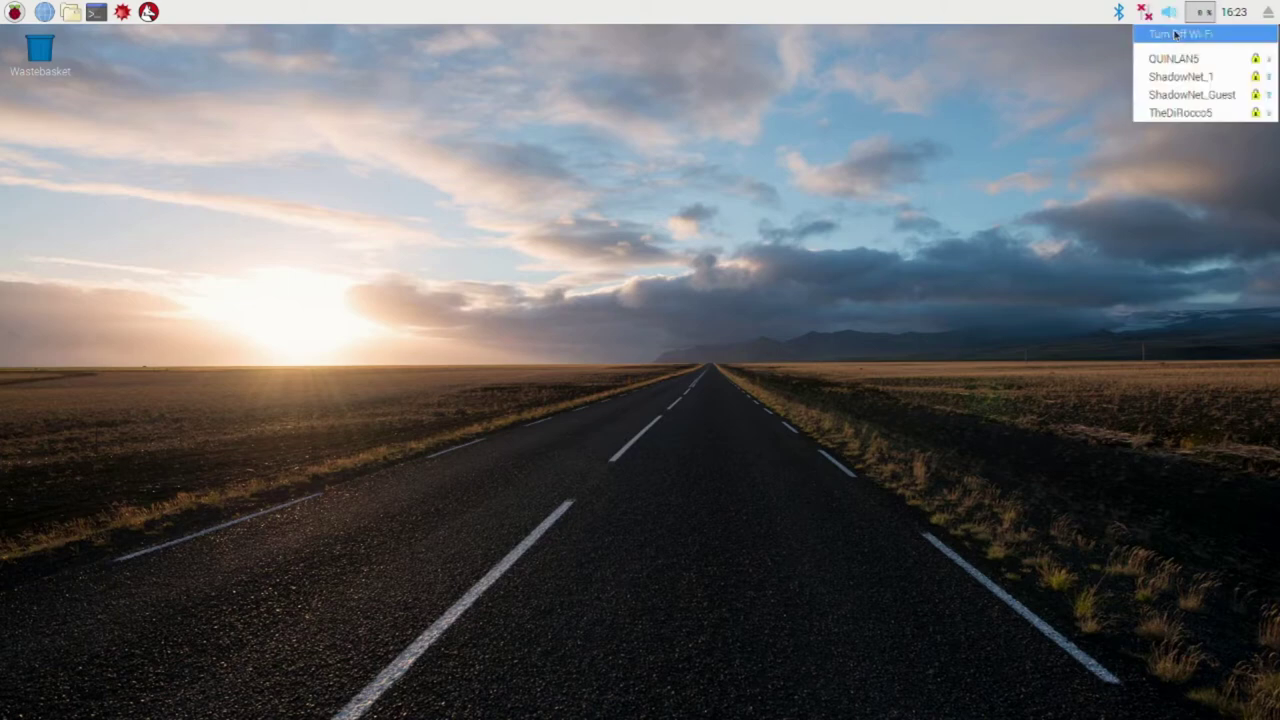
click(1186, 82)
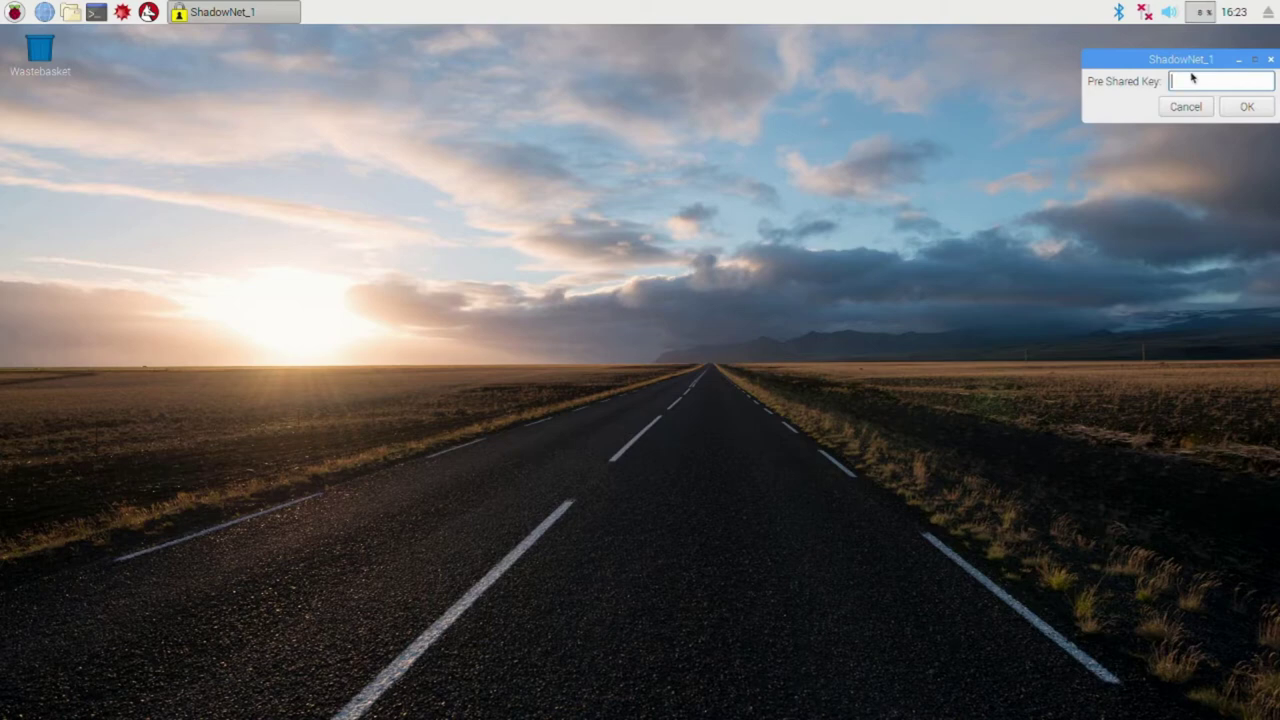
click(1222, 110)
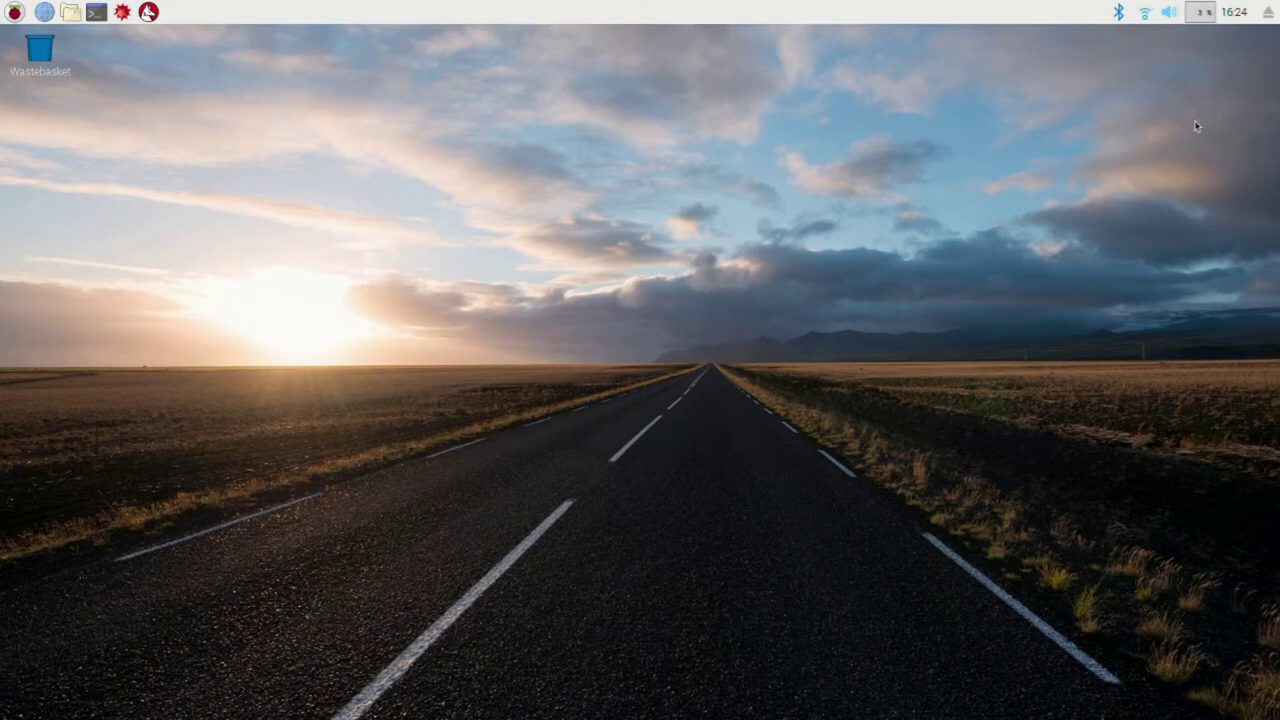
click(1145, 12)
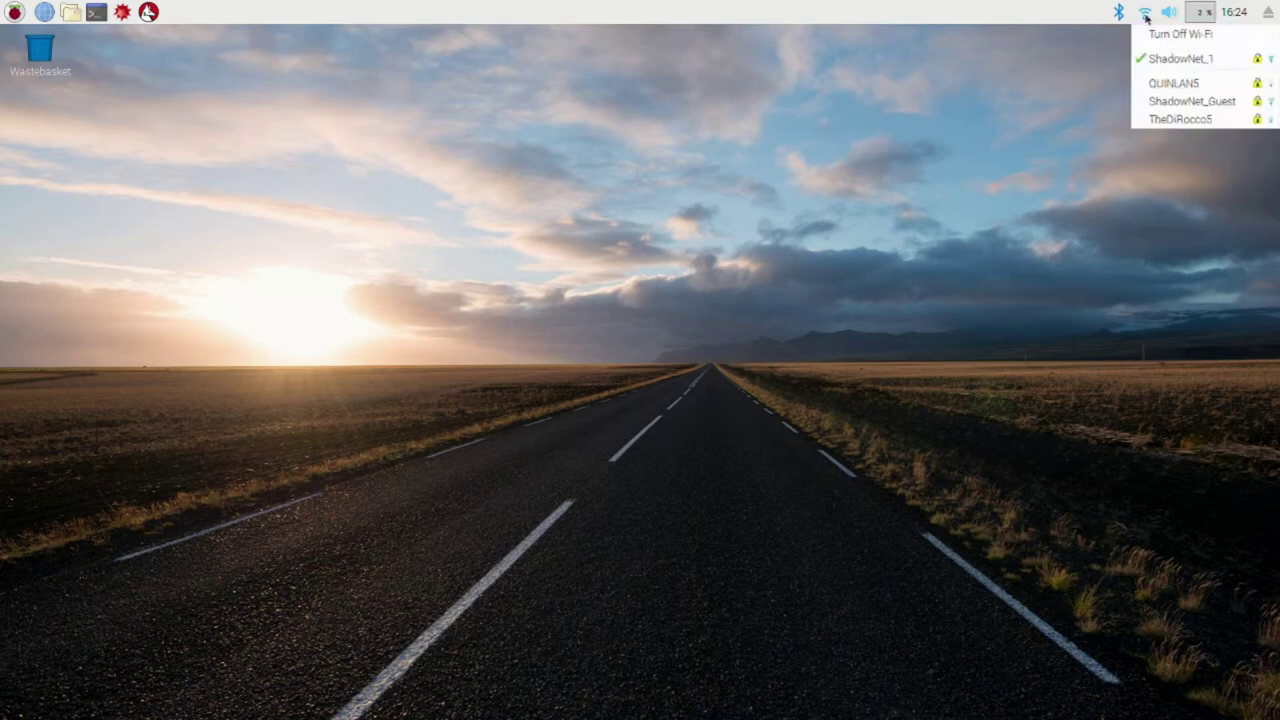
click(1045, 113)
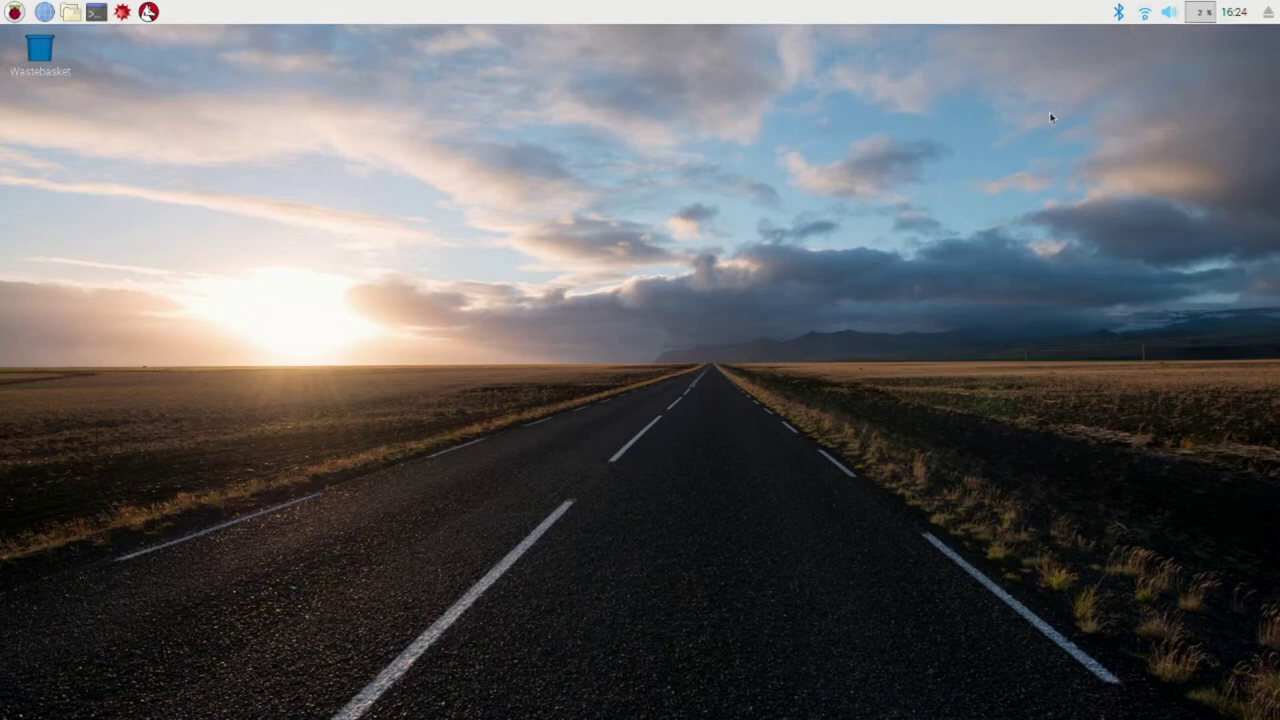
Step: Launch Chromium from the globe icon in the top-left launcher bar
click(44, 12)
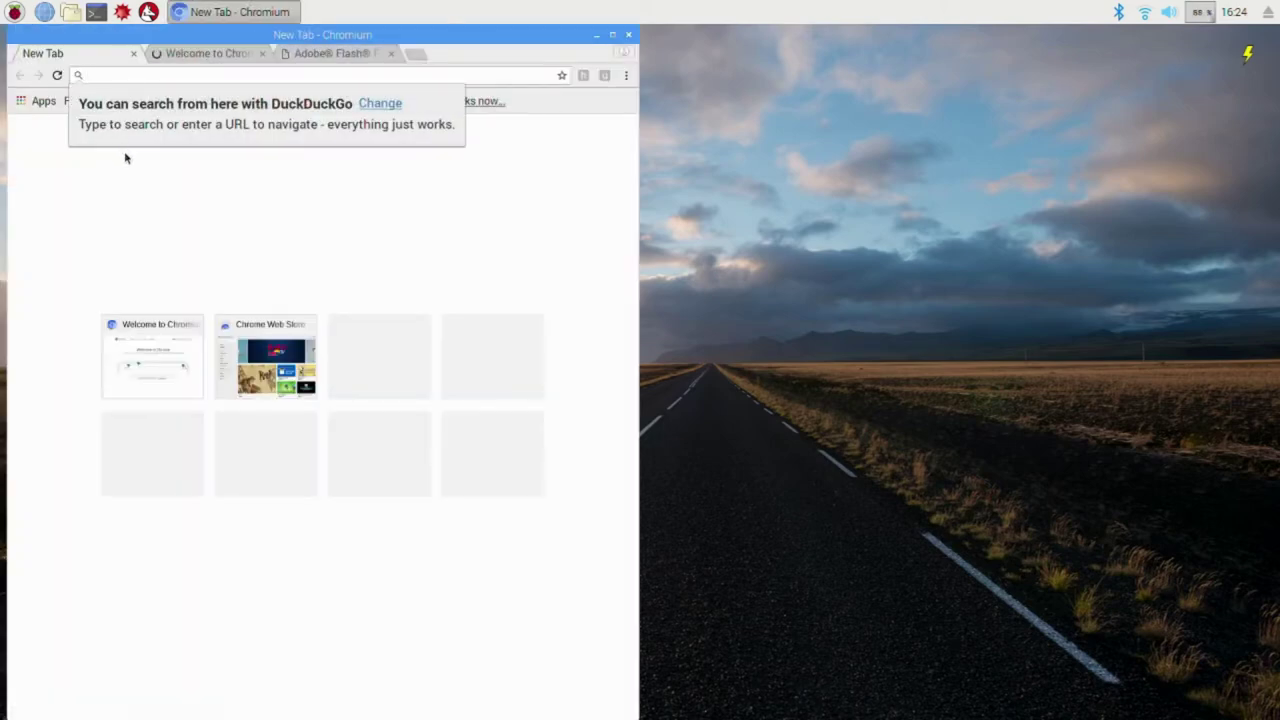
Step: Close the Welcome to Chromium and Adobe Flash Player tabs
click(218, 62)
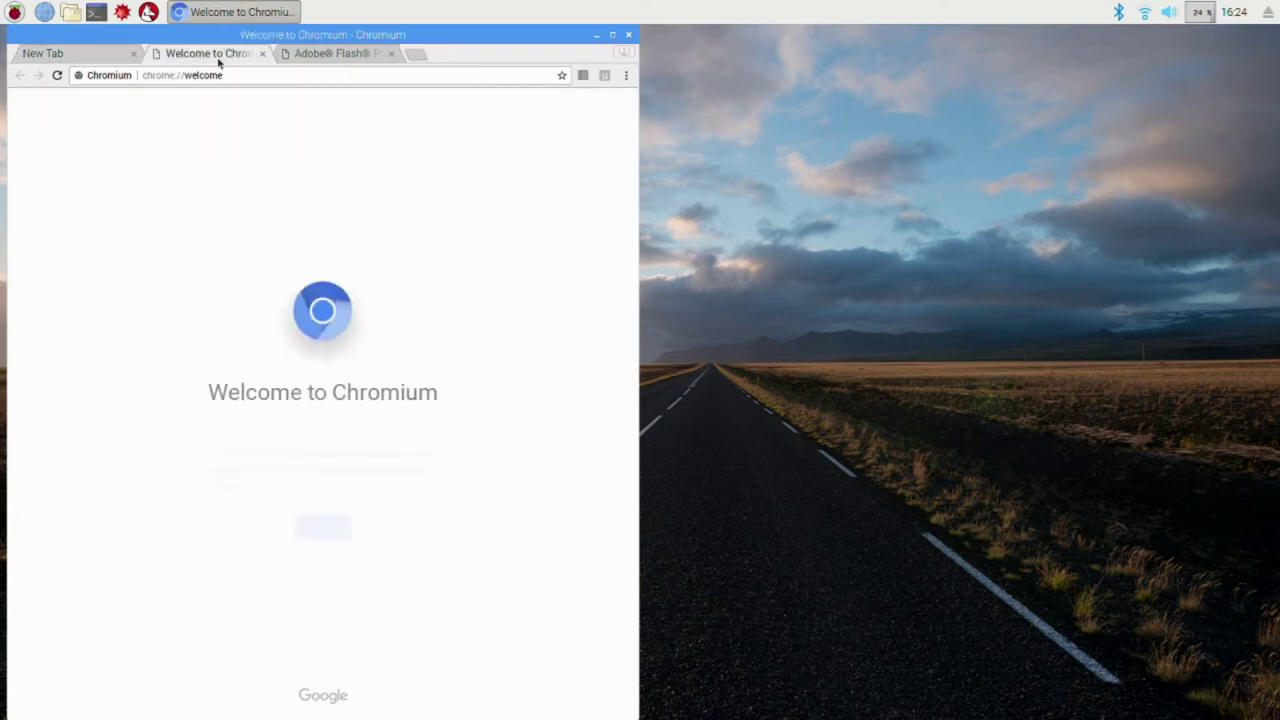
click(262, 54)
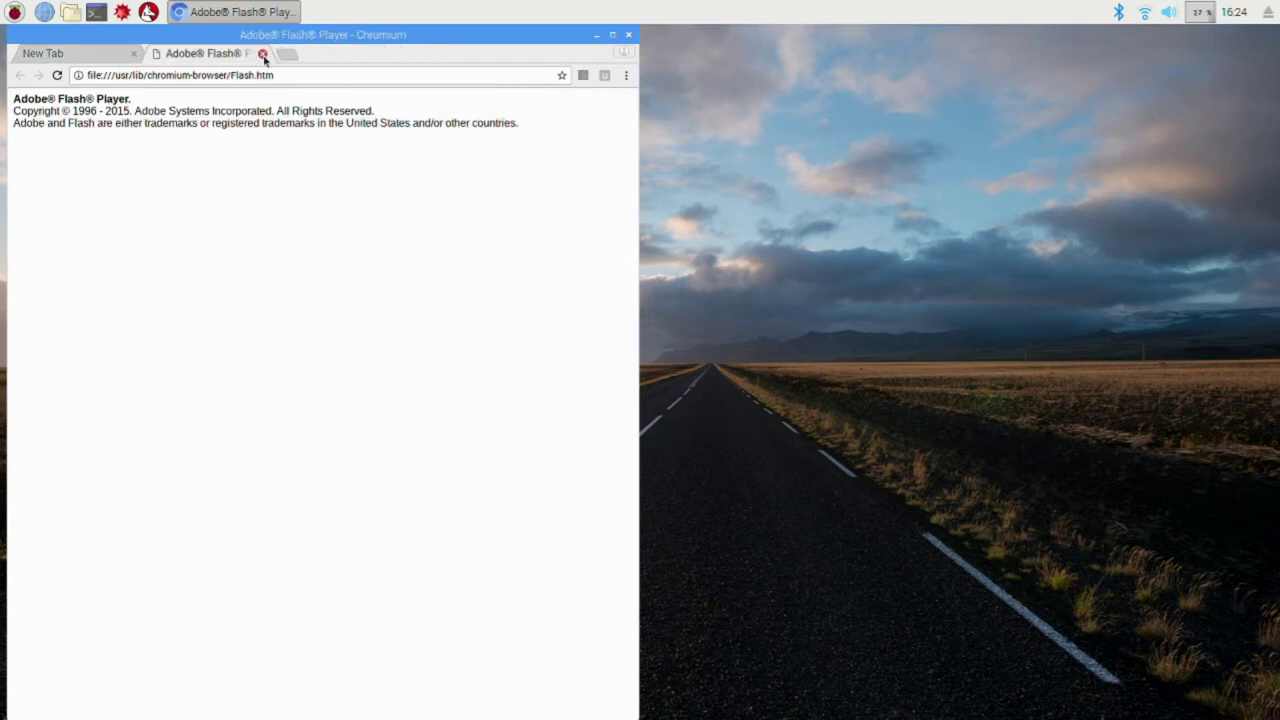
click(263, 54)
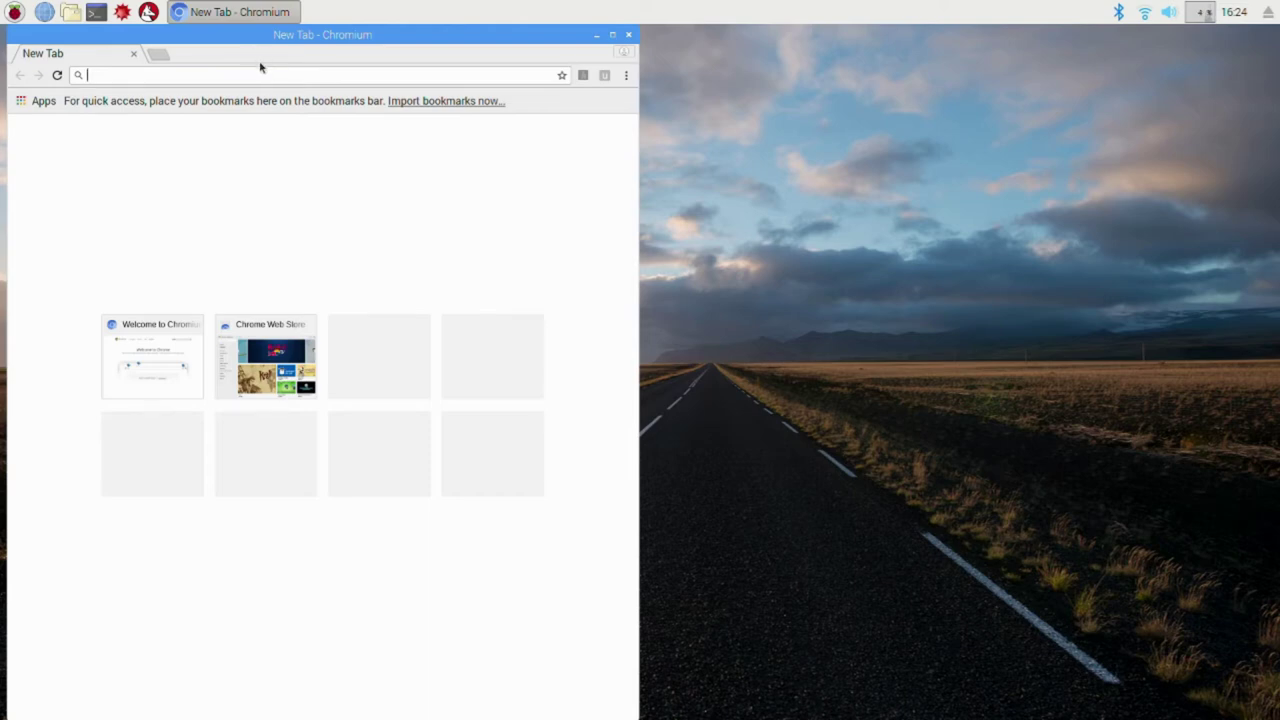
Step: Search for 'raspberry pi', open raspberrypi.org, then close Chromium
text(raspberry pi)
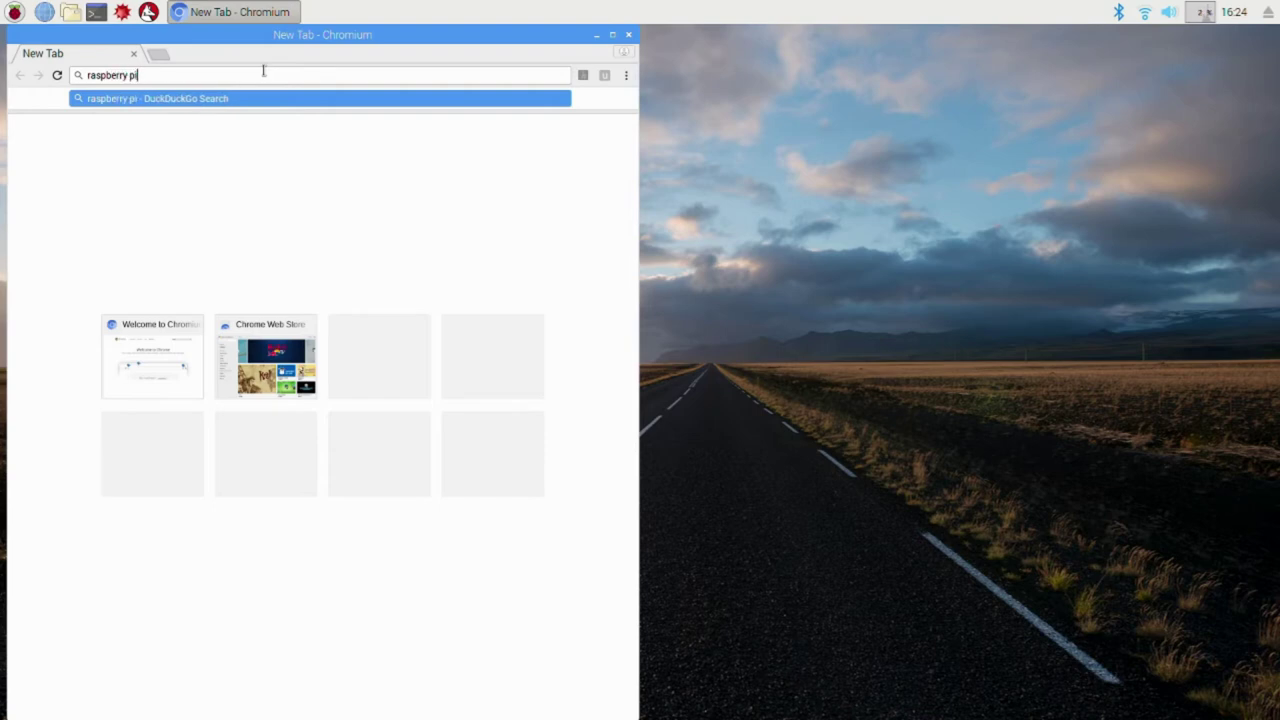
key(Return)
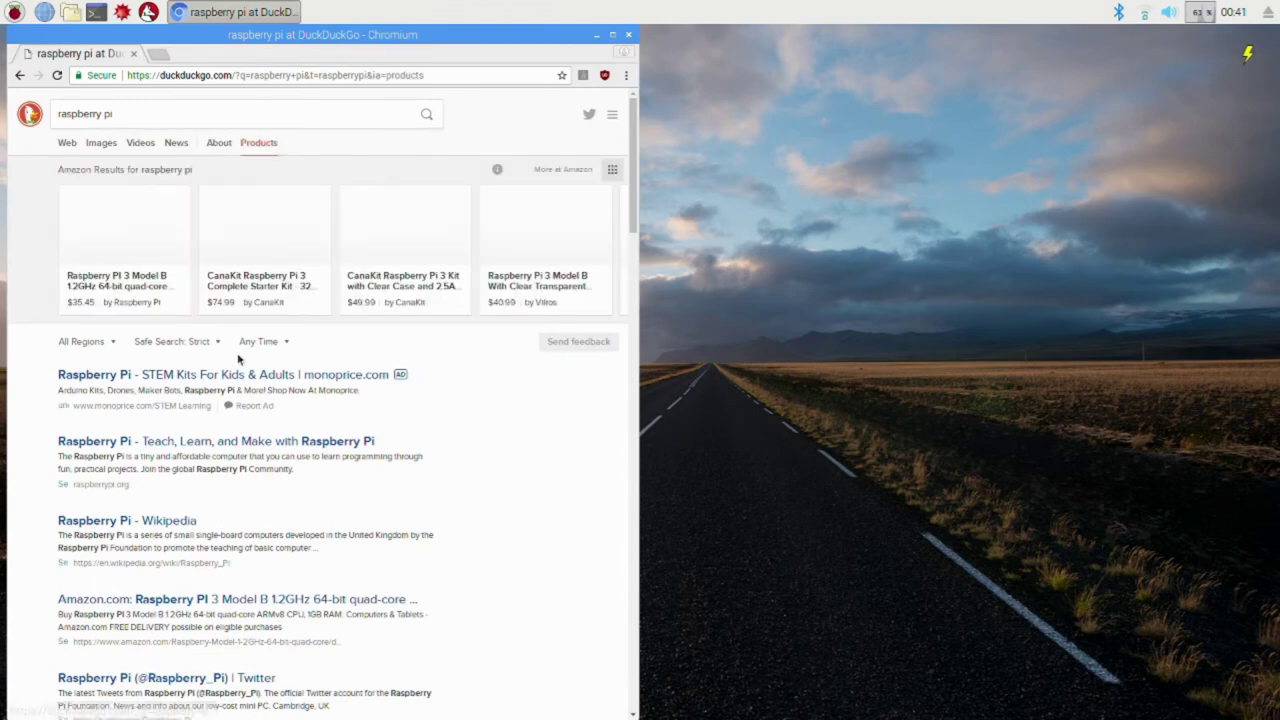
click(243, 444)
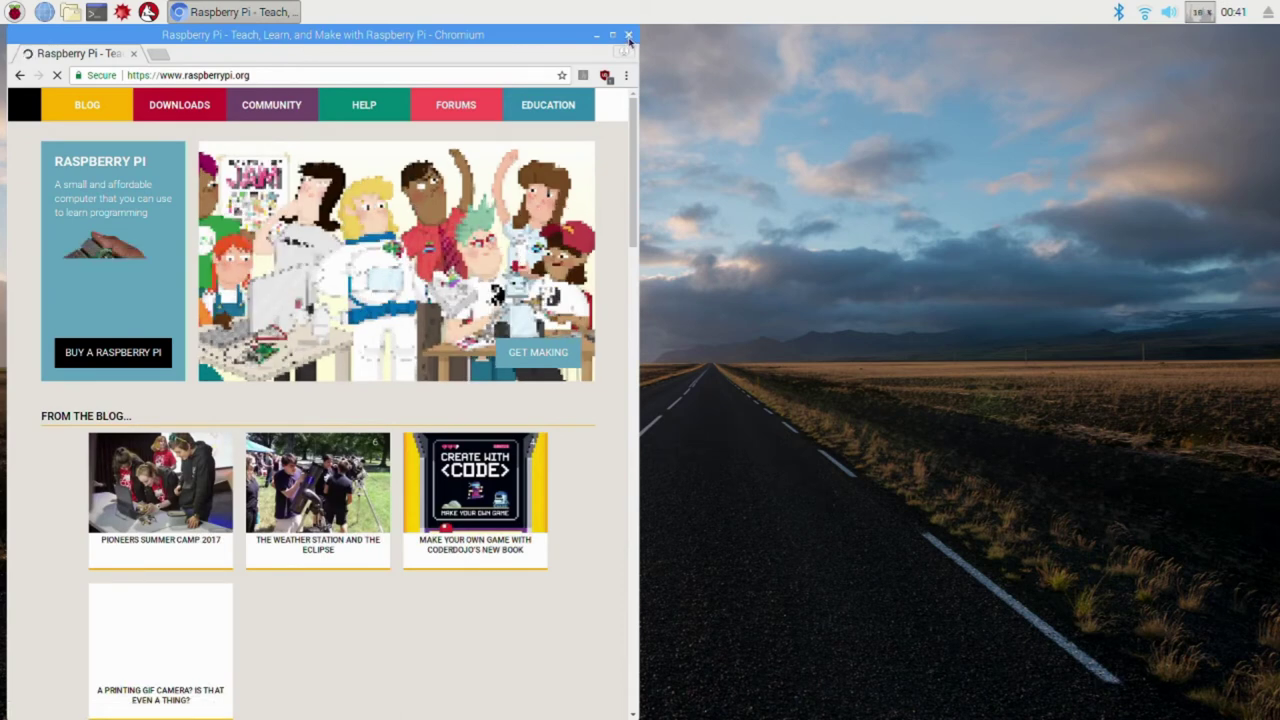
click(628, 36)
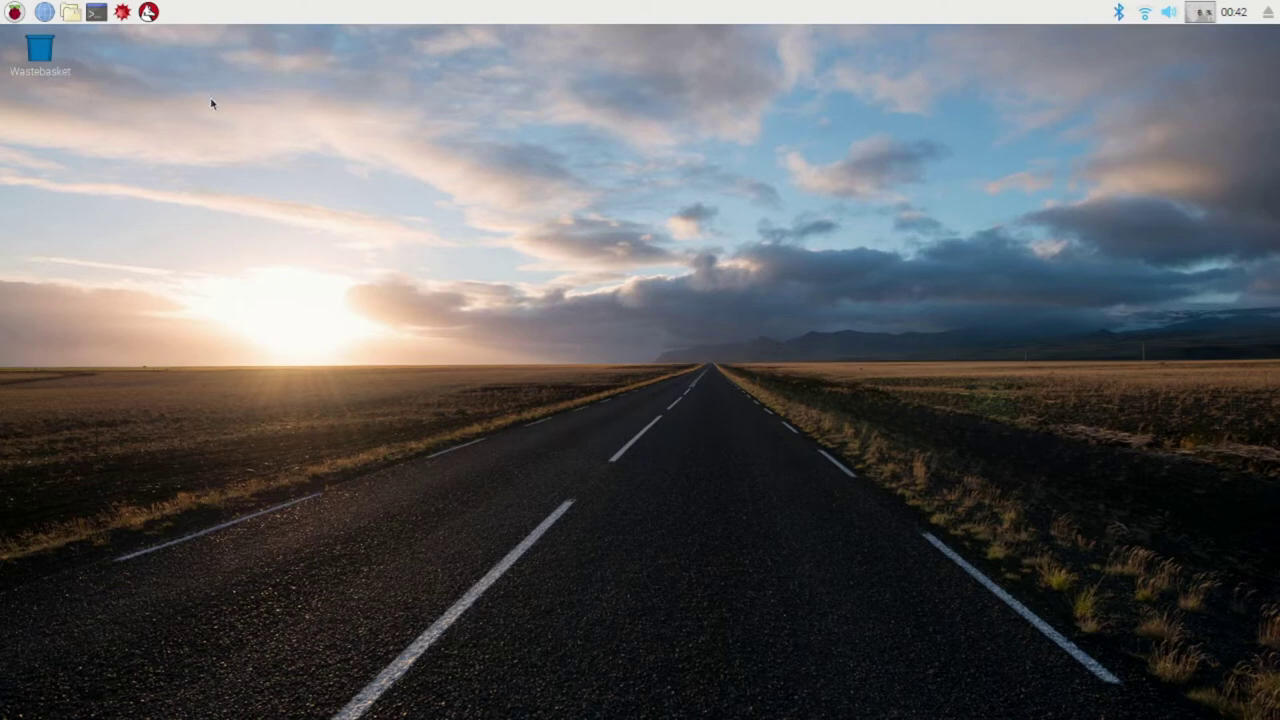
Step: Open Raspberry Pi Configuration from Menu > Preferences
click(17, 14)
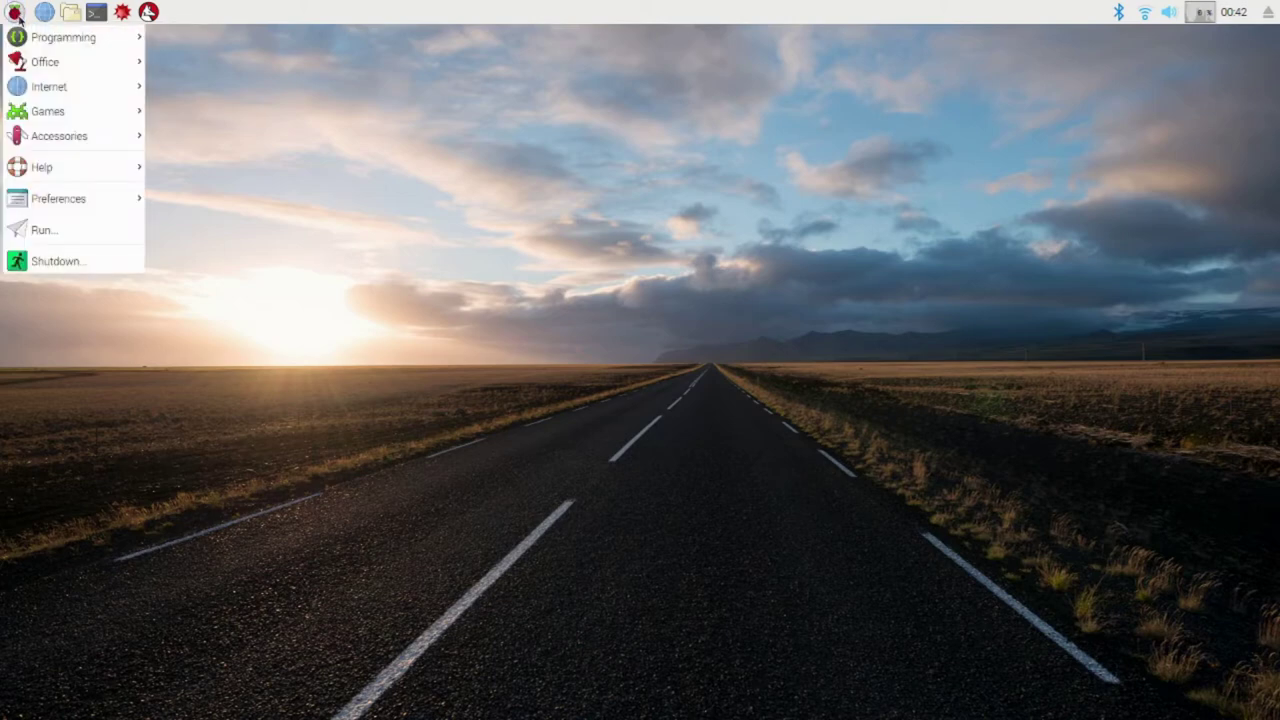
mouse_move(76, 196)
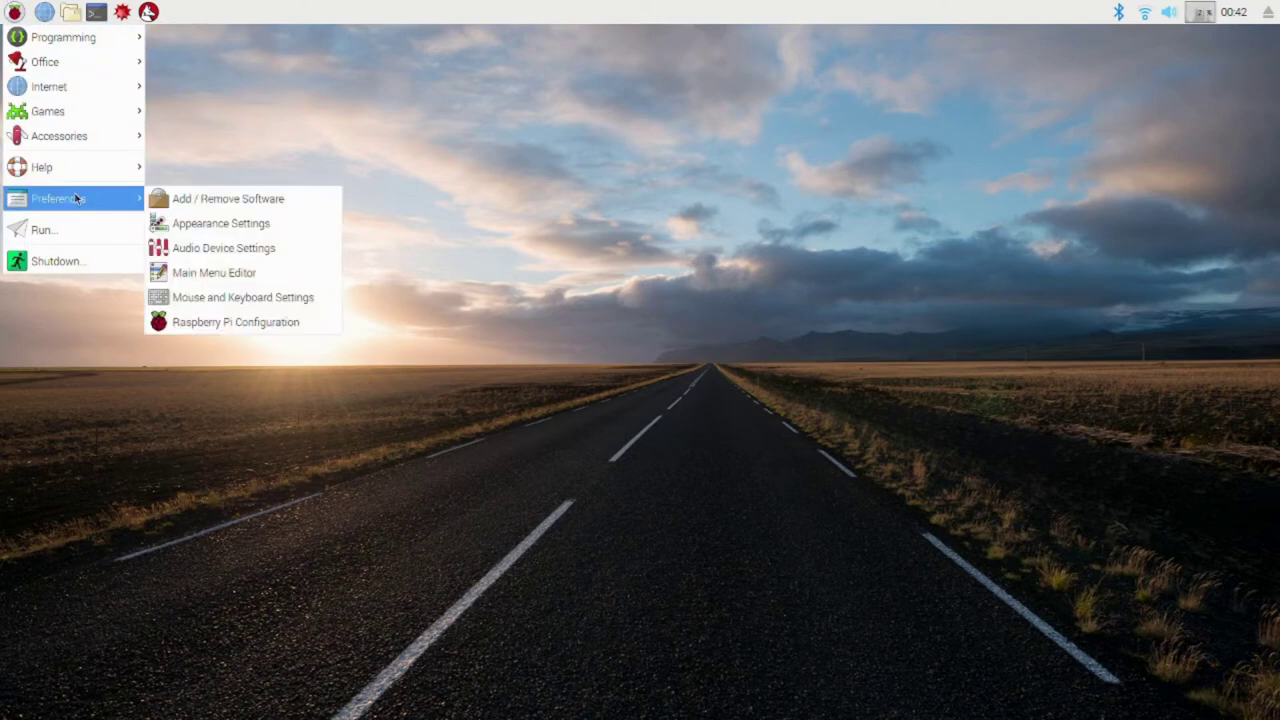
click(269, 325)
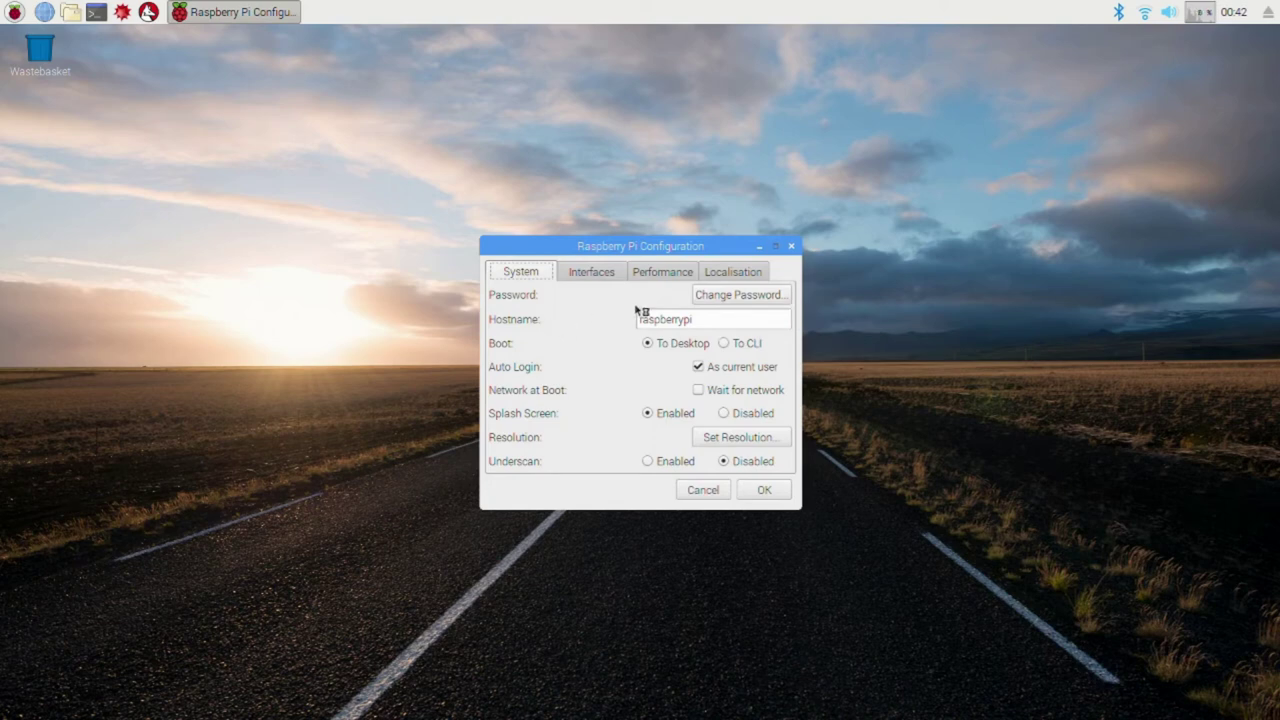
Step: Enter and confirm a new account password, then accept the change
click(727, 296)
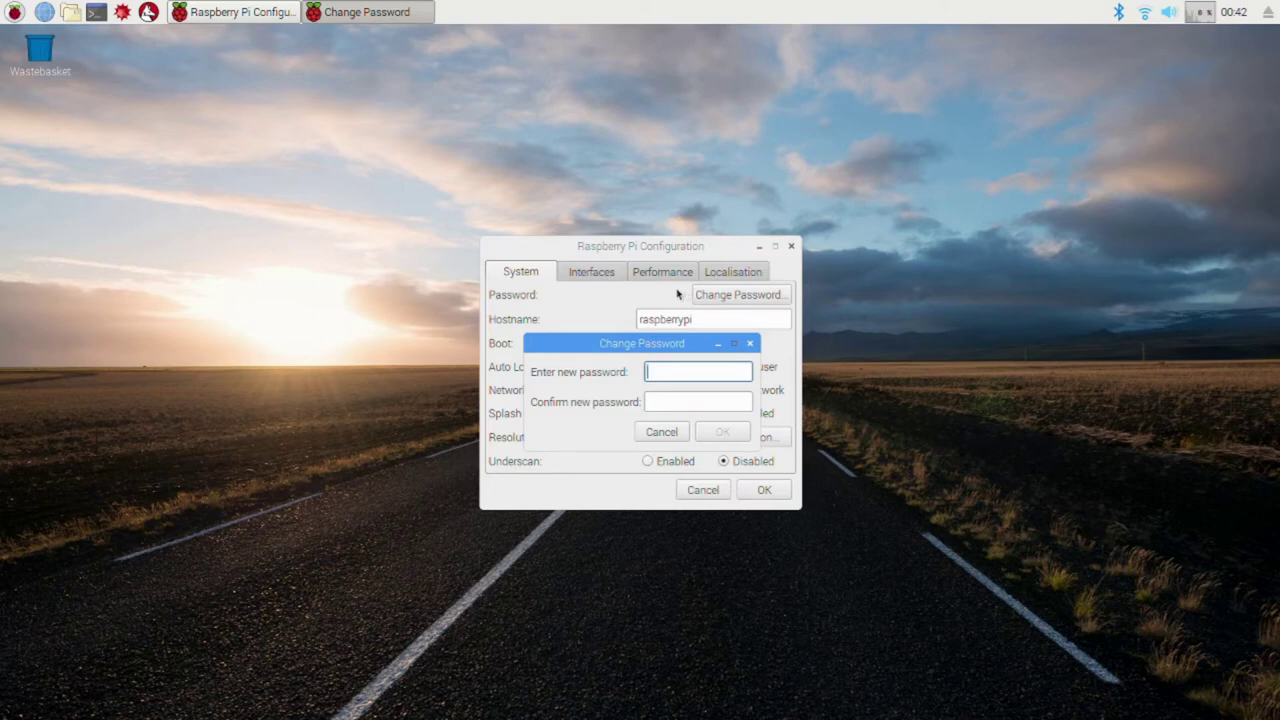
text(••••••••••)
key(Tab)
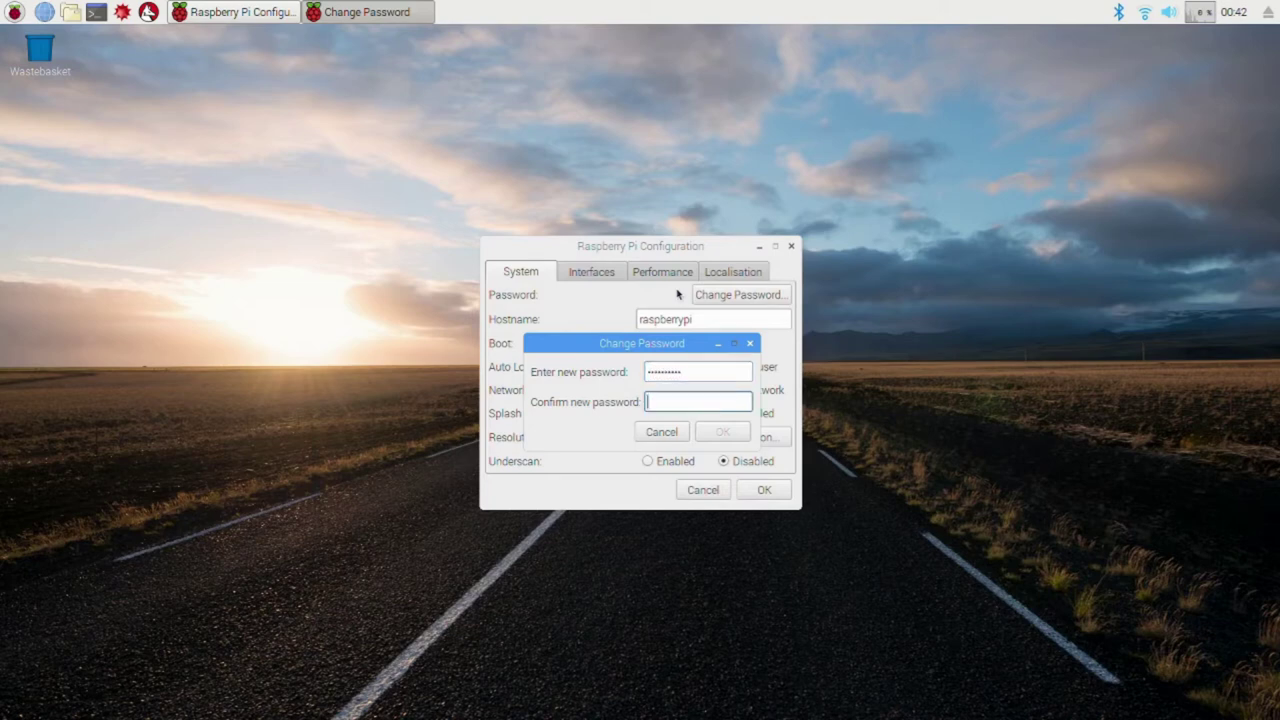
text(••)
key(BackSpace)
text(•••••••••)
click(720, 433)
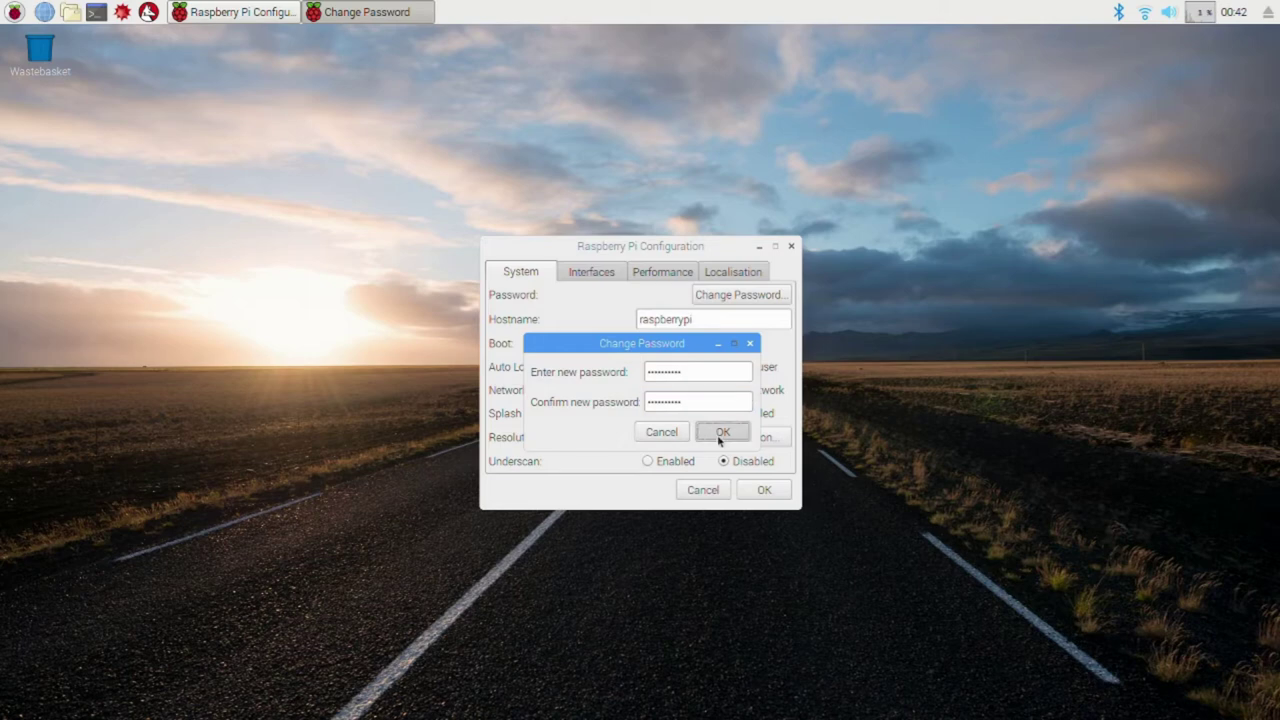
click(722, 418)
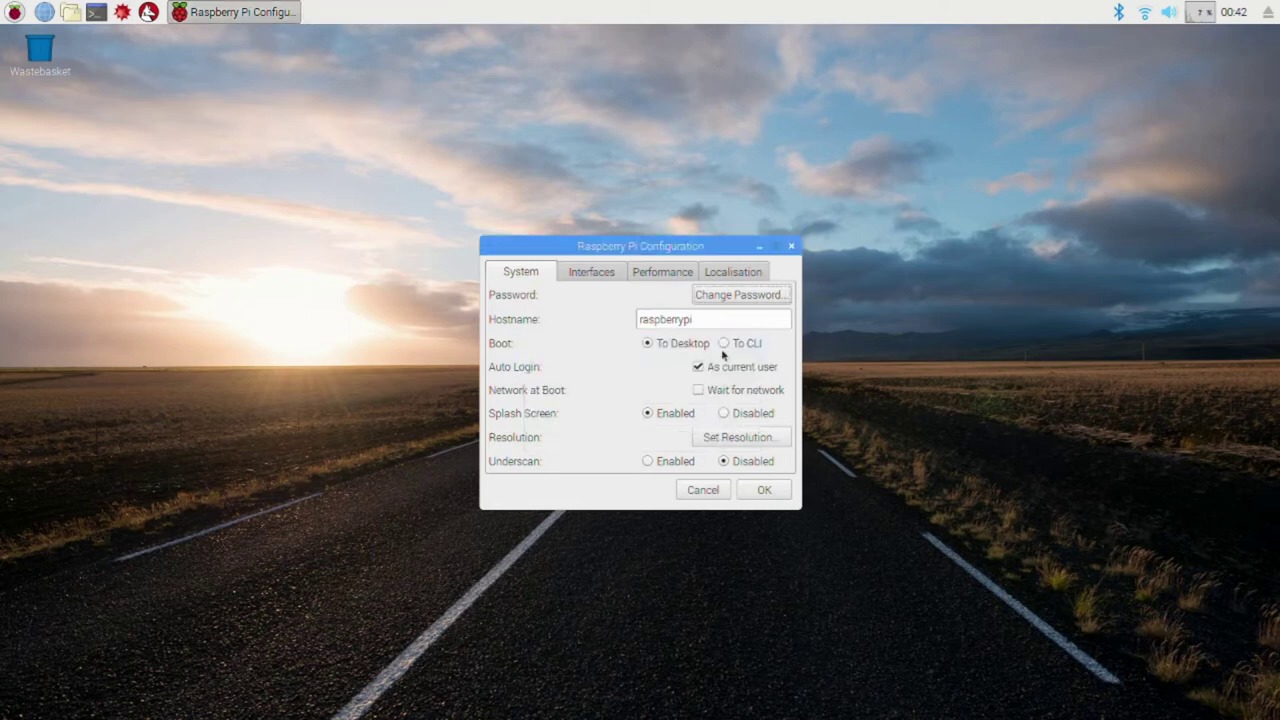
Step: Change the hostname to raspi02, leave the resolution at Default, and show the Interfaces page
drag(704, 318, 608, 318)
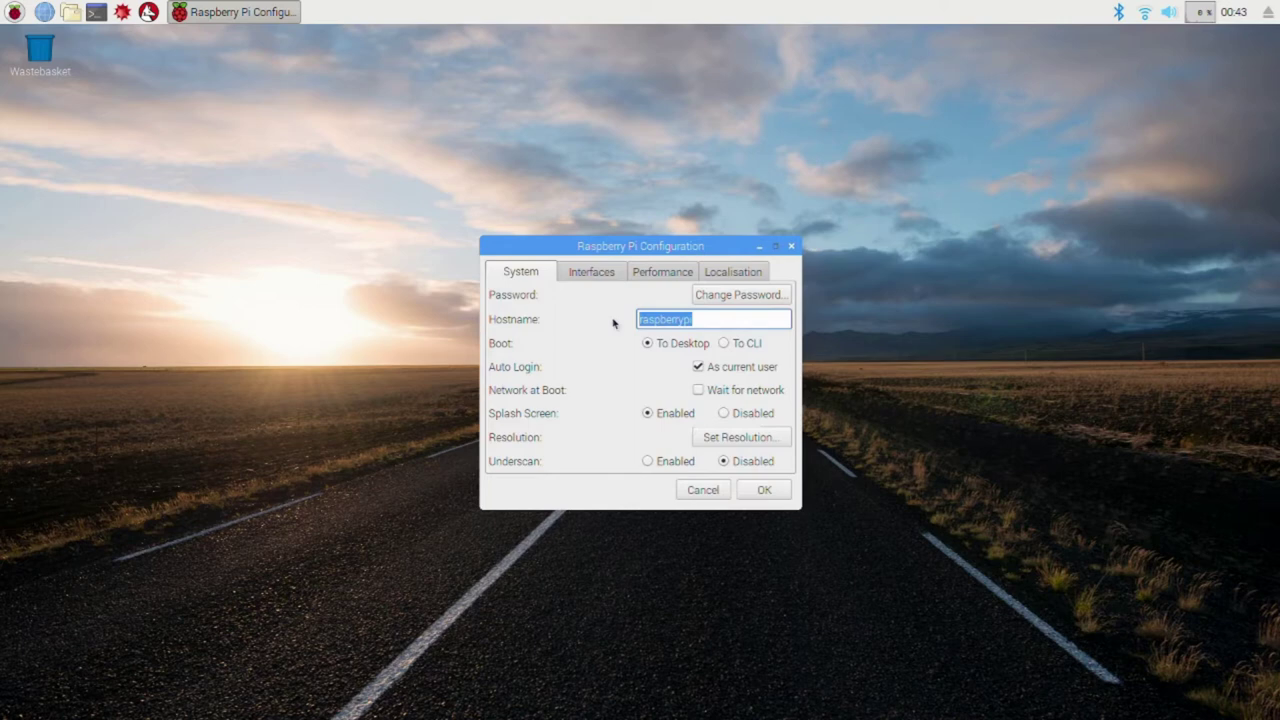
text(raspi02)
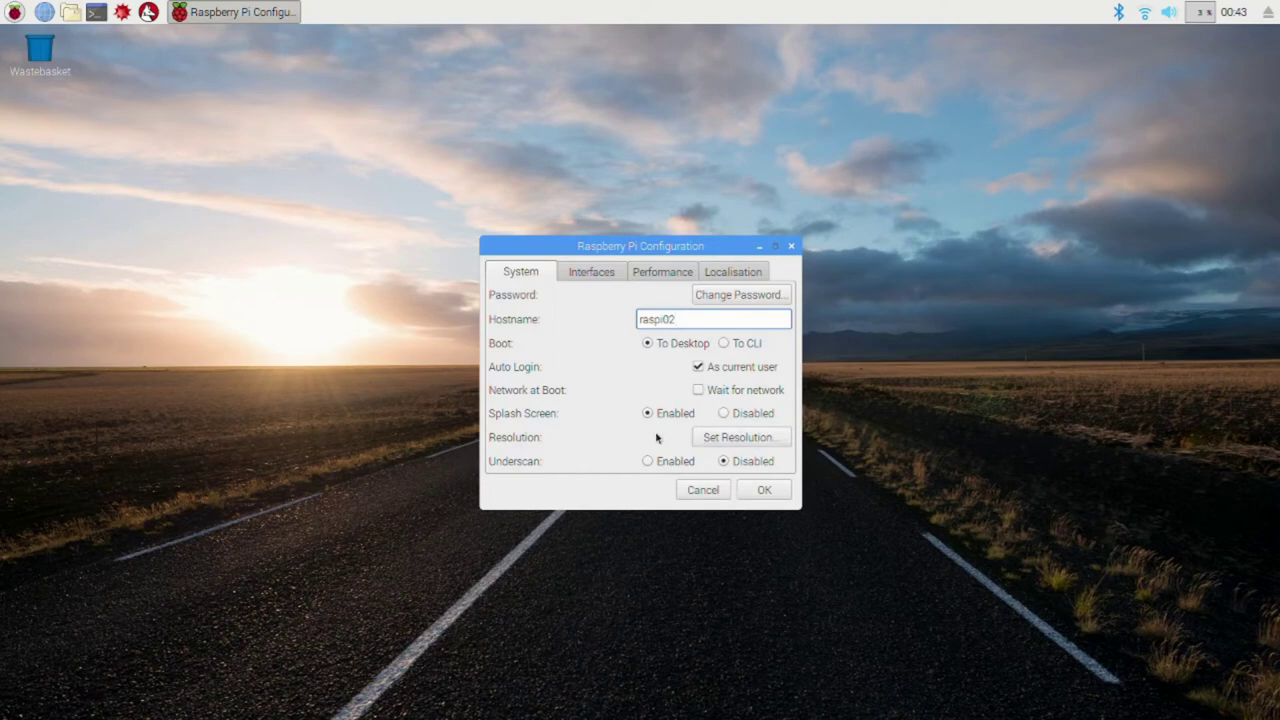
click(705, 440)
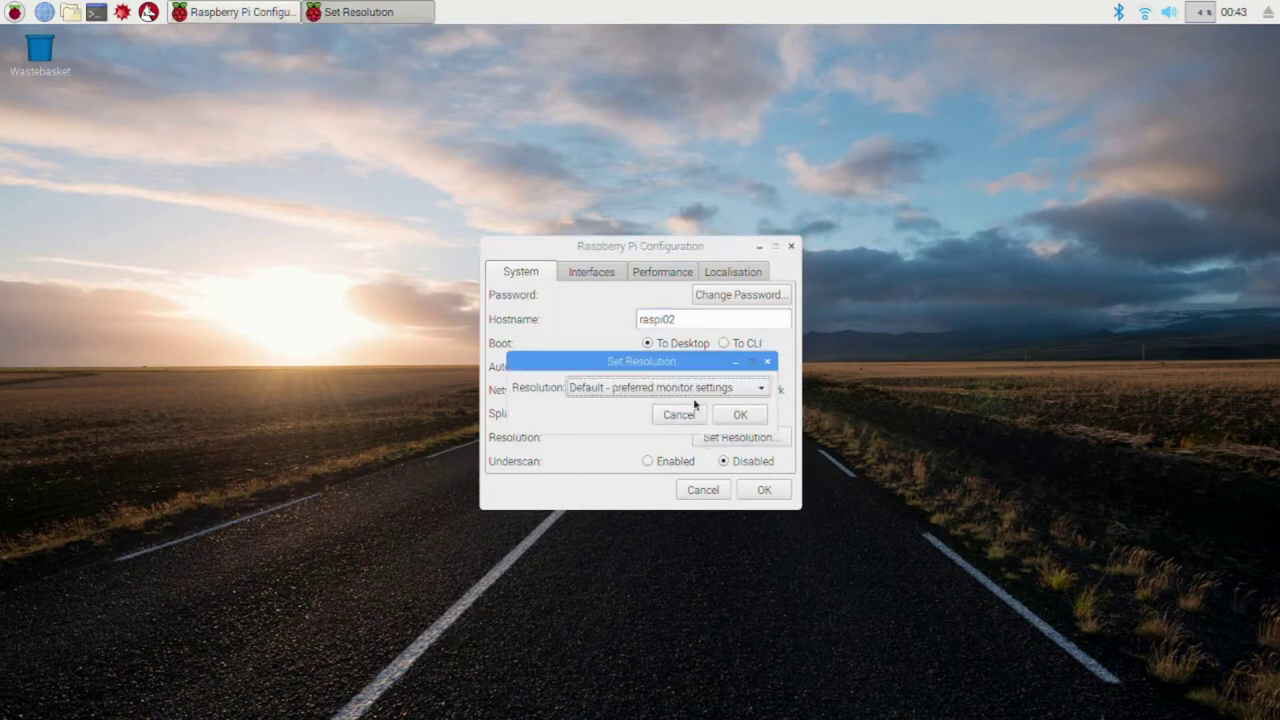
click(694, 391)
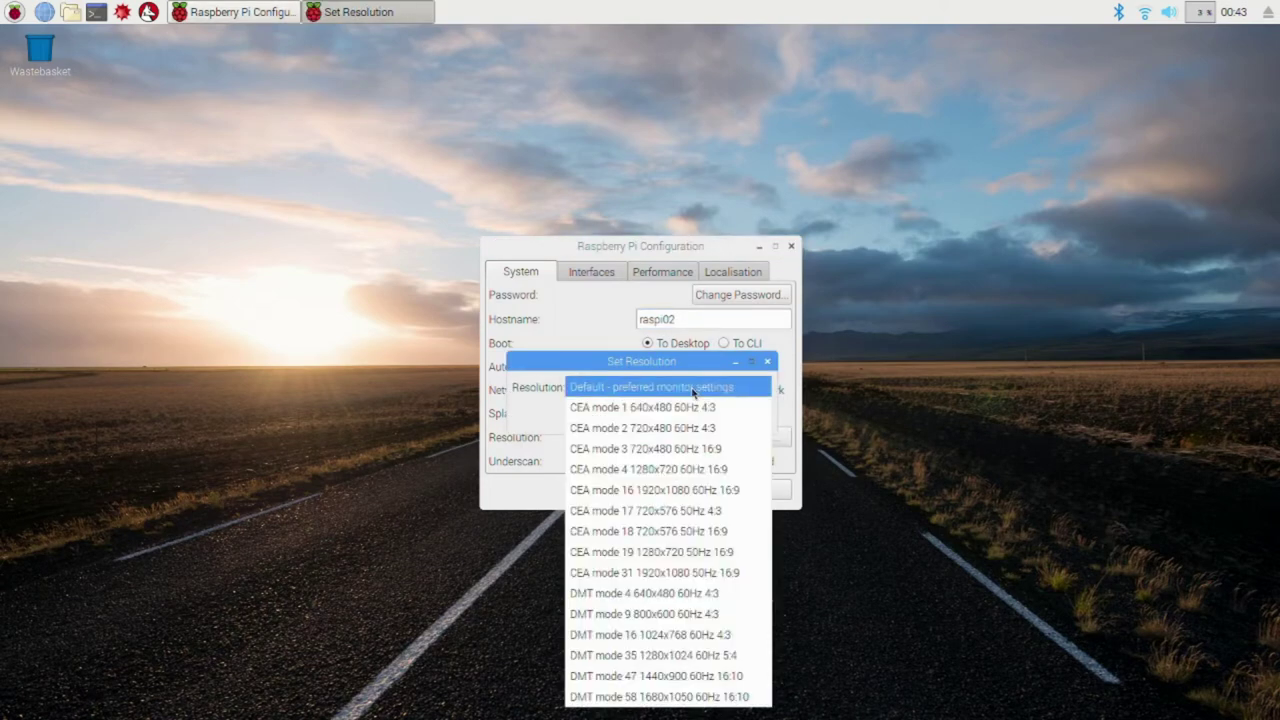
click(694, 387)
click(767, 361)
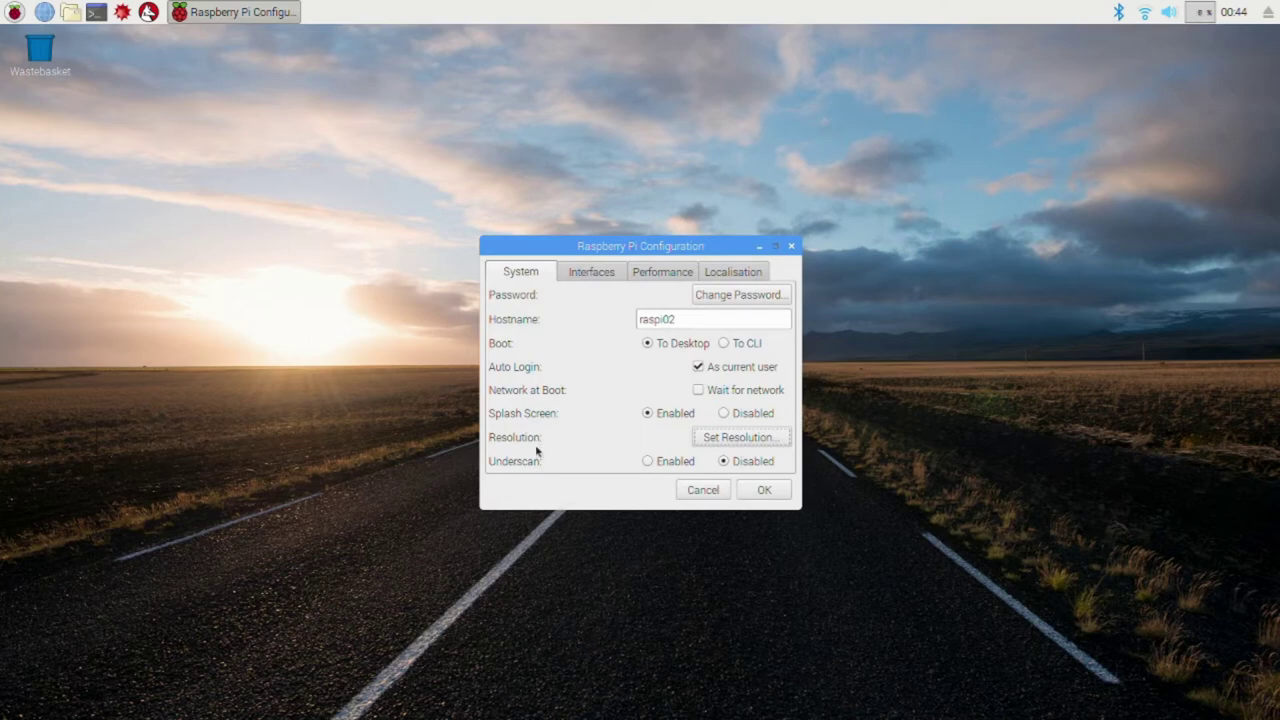
click(591, 273)
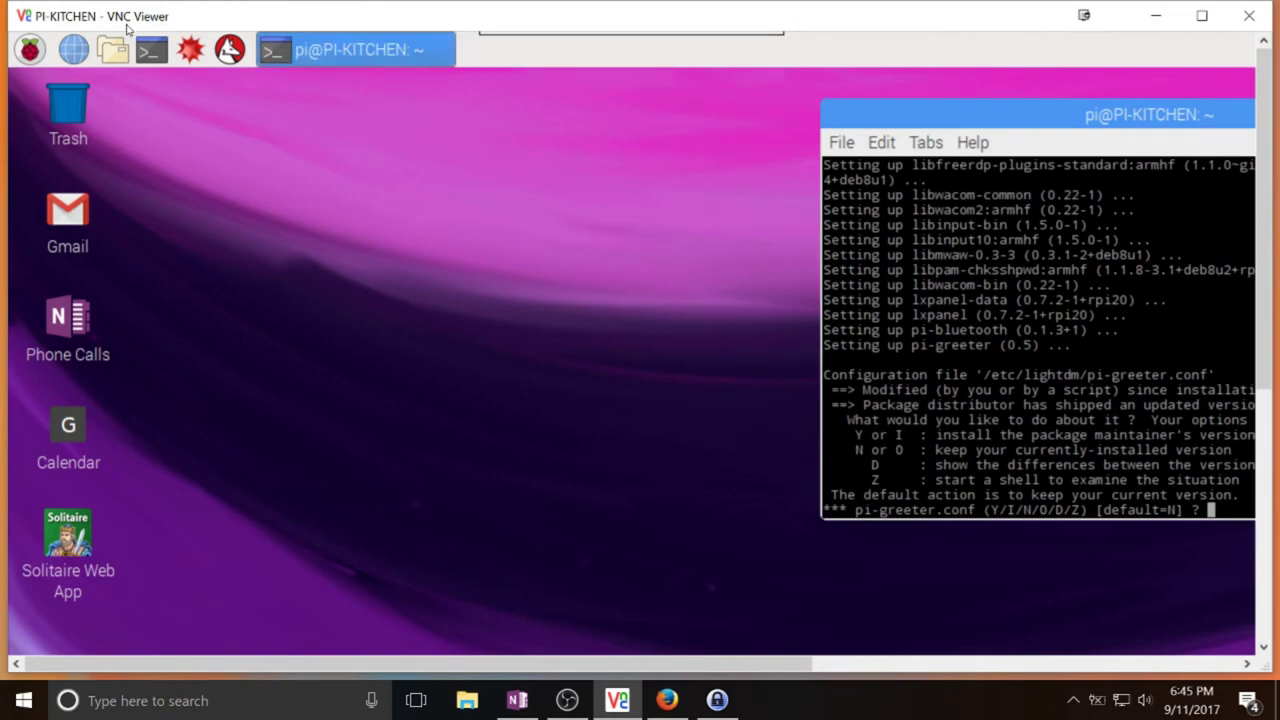
Step: View the Pi desktop full screen, move the terminal fully into view, then minimise VNC Viewer
mouse_move(612, 45)
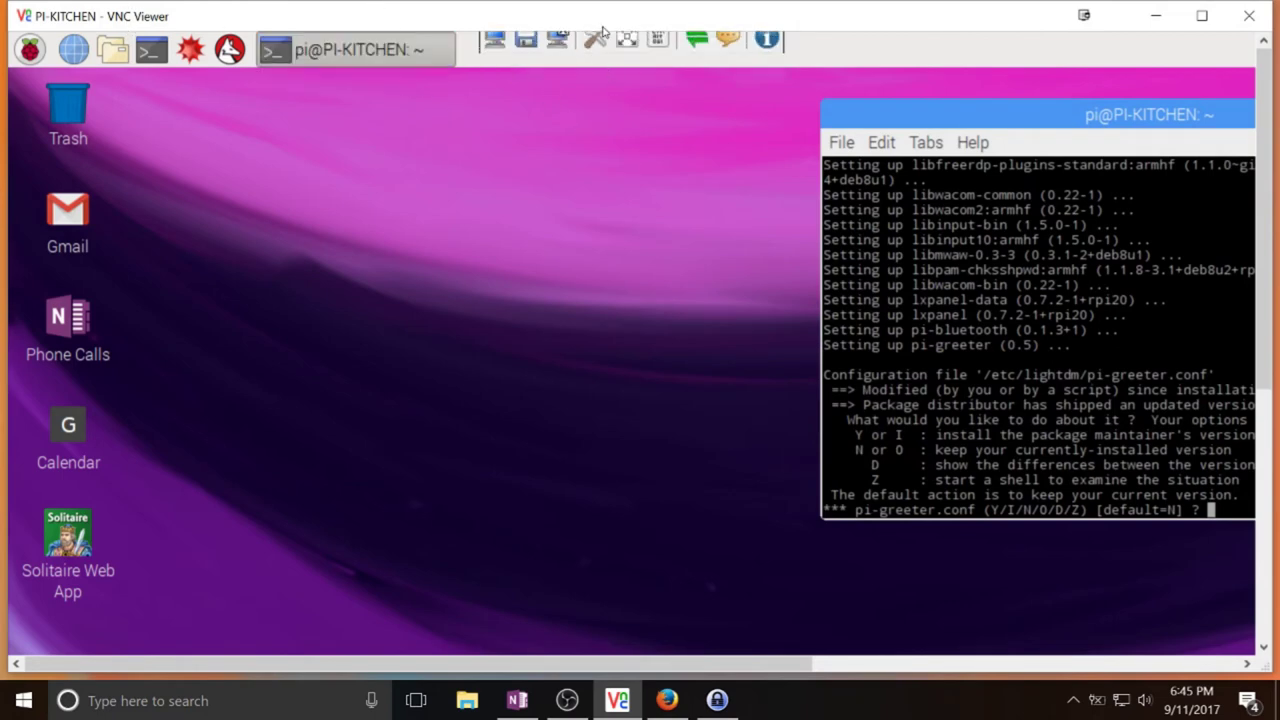
click(627, 49)
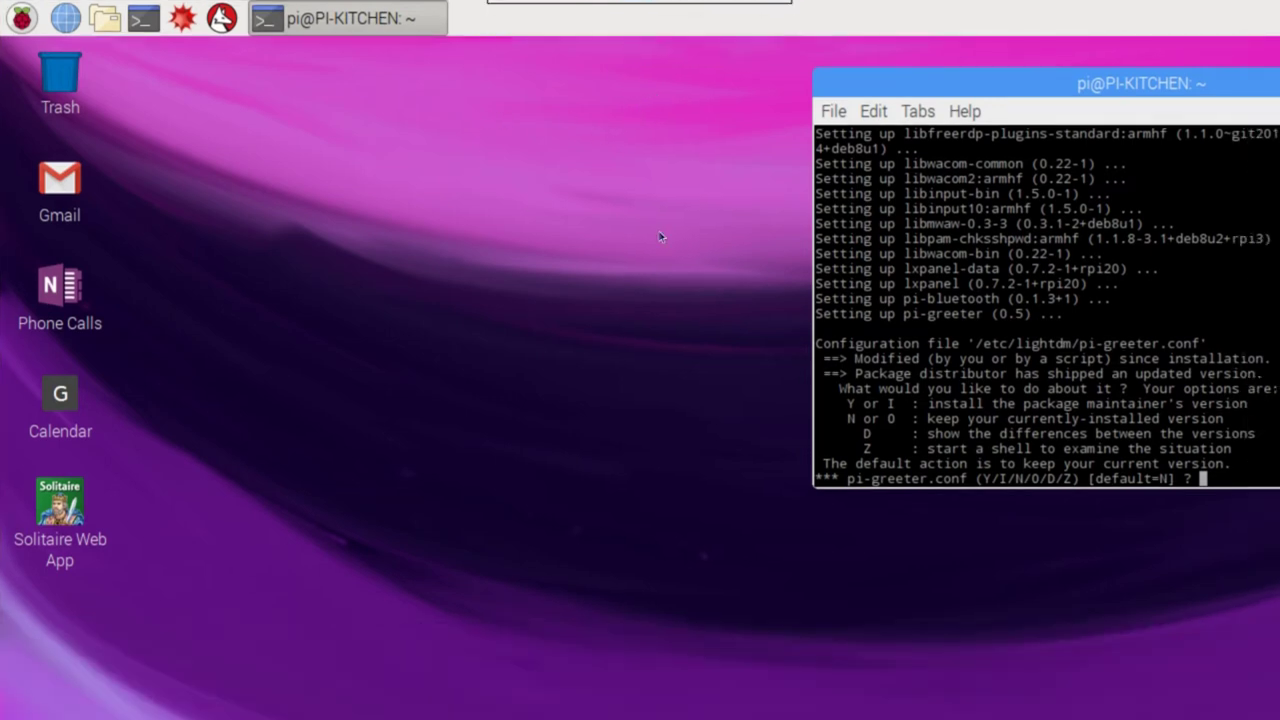
drag(1007, 80, 773, 90)
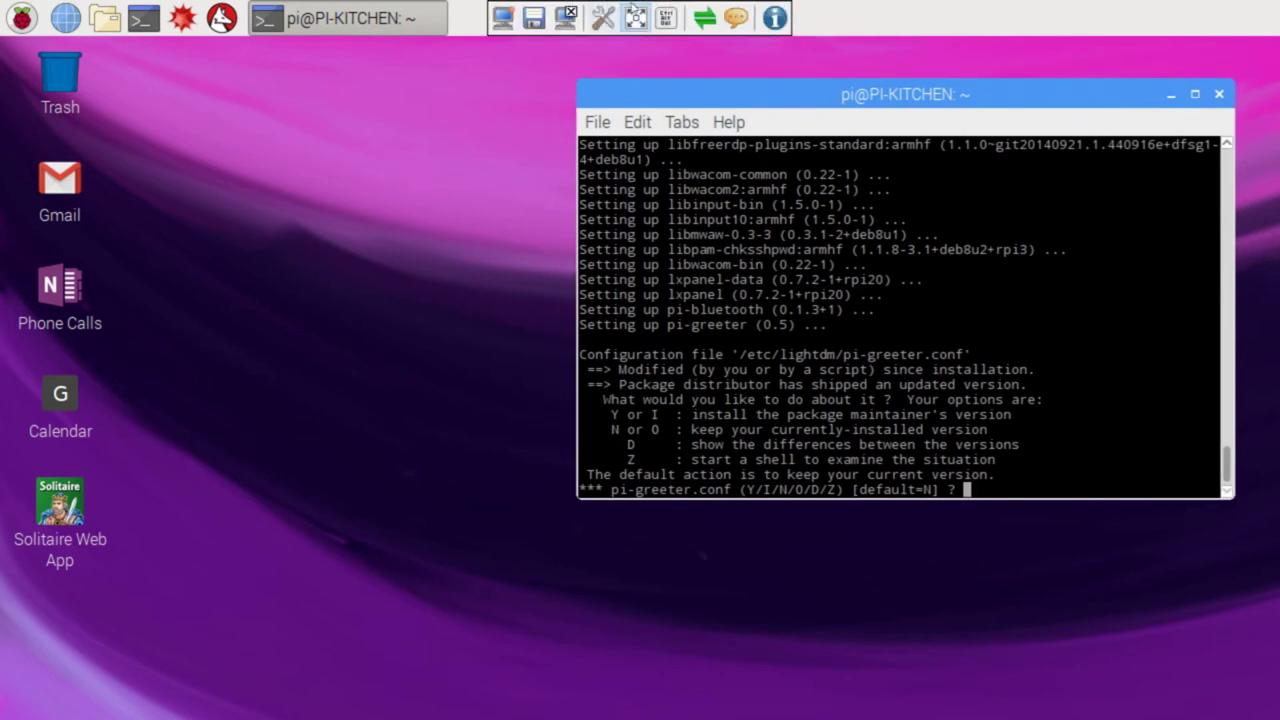
click(637, 18)
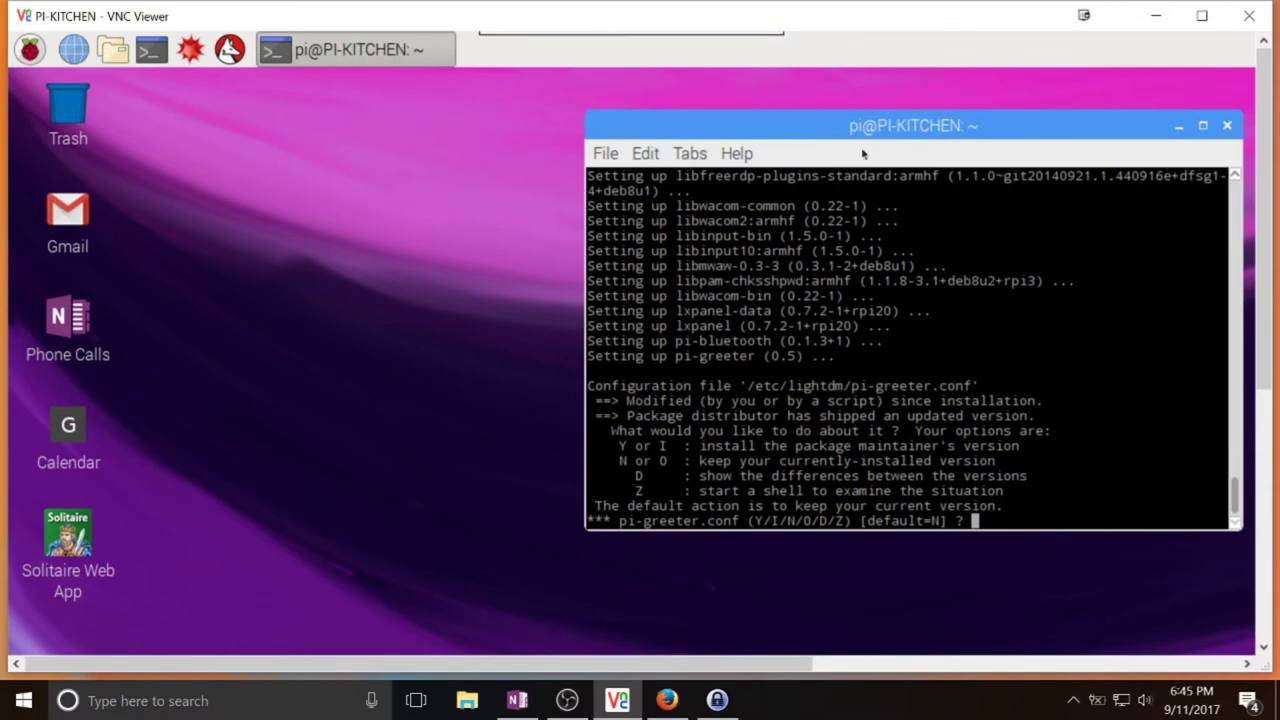
click(1155, 16)
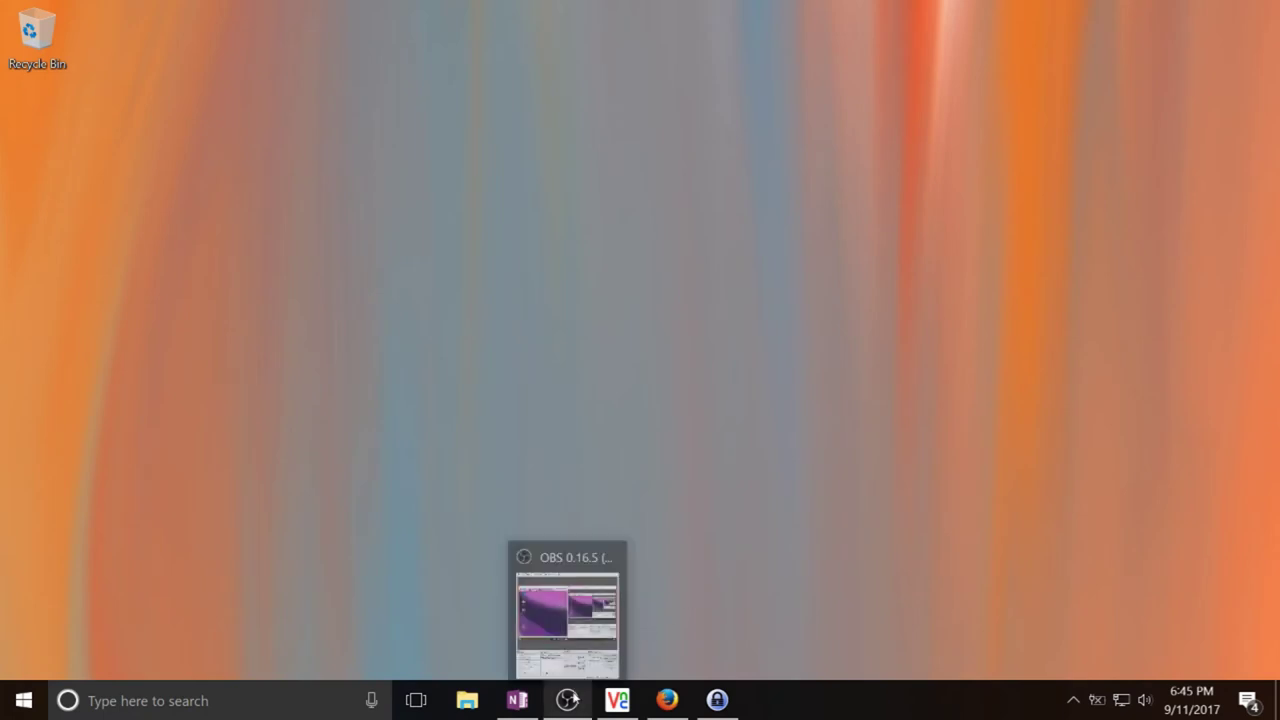
Step: Restore OBS Studio and switch to the 'AVerCapture HD Only' scene
click(567, 700)
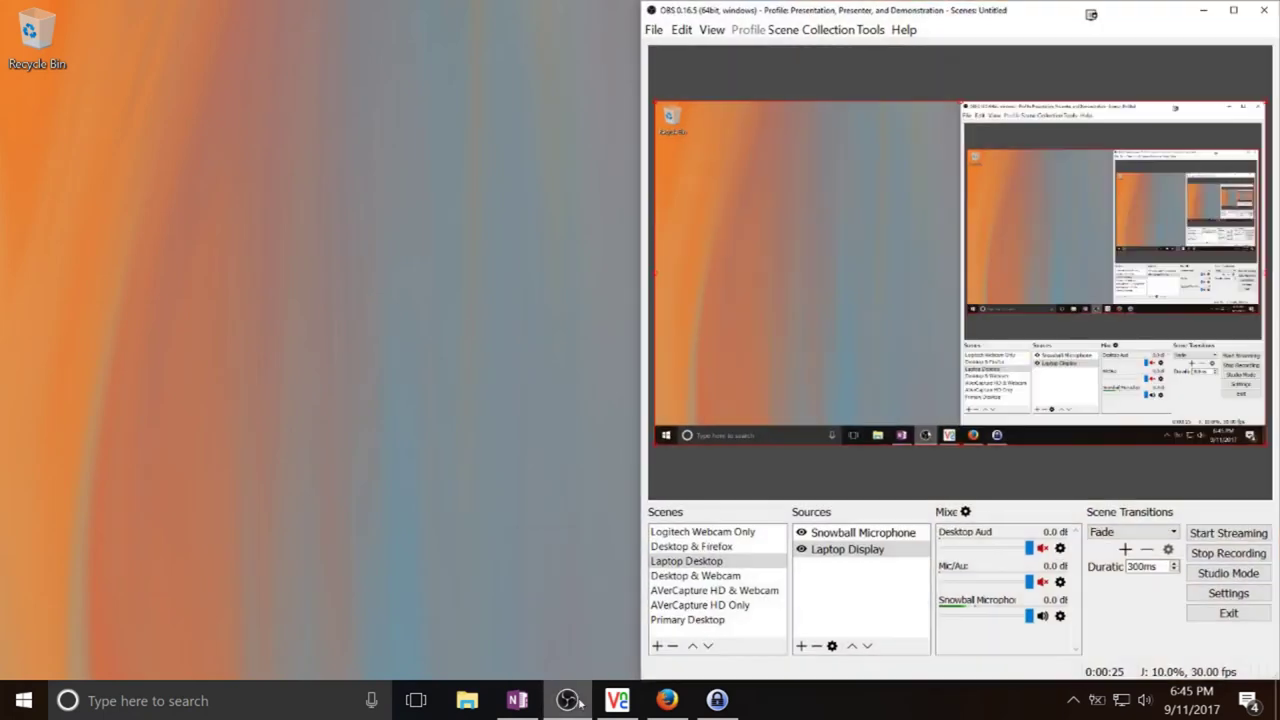
click(706, 606)
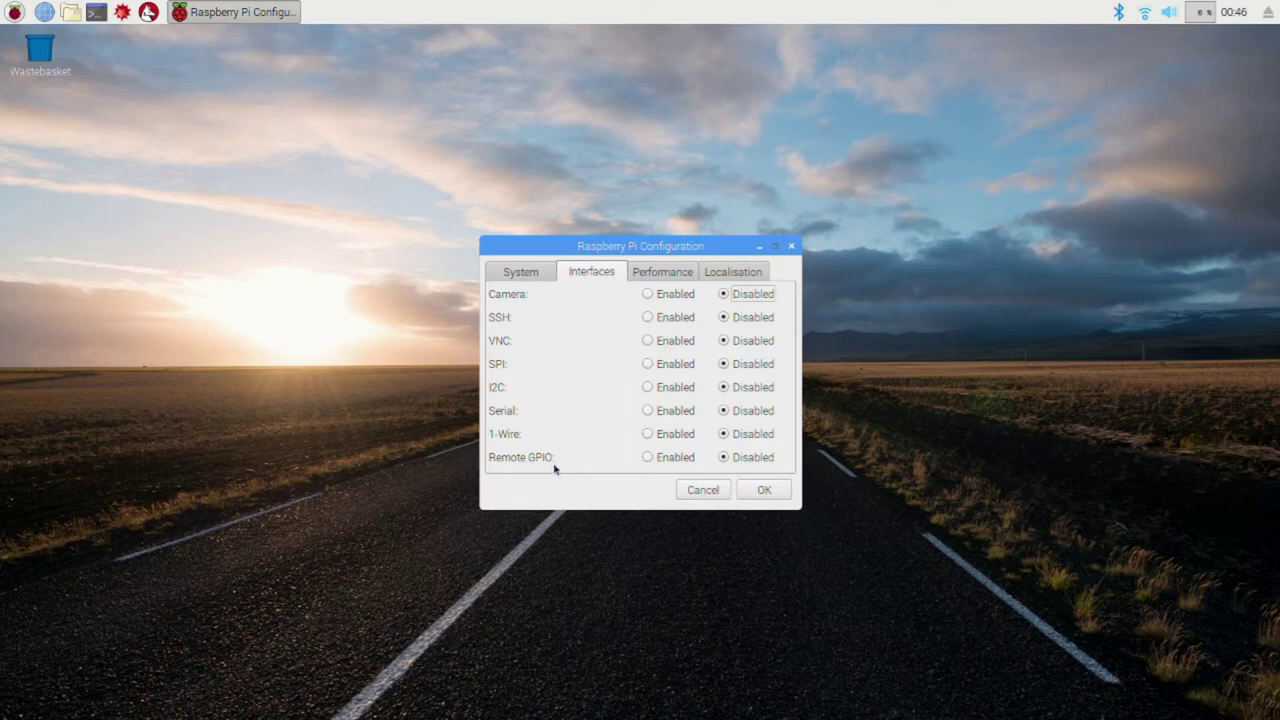
Step: Change GPU memory from 64 to 128 on the Performance page
click(668, 276)
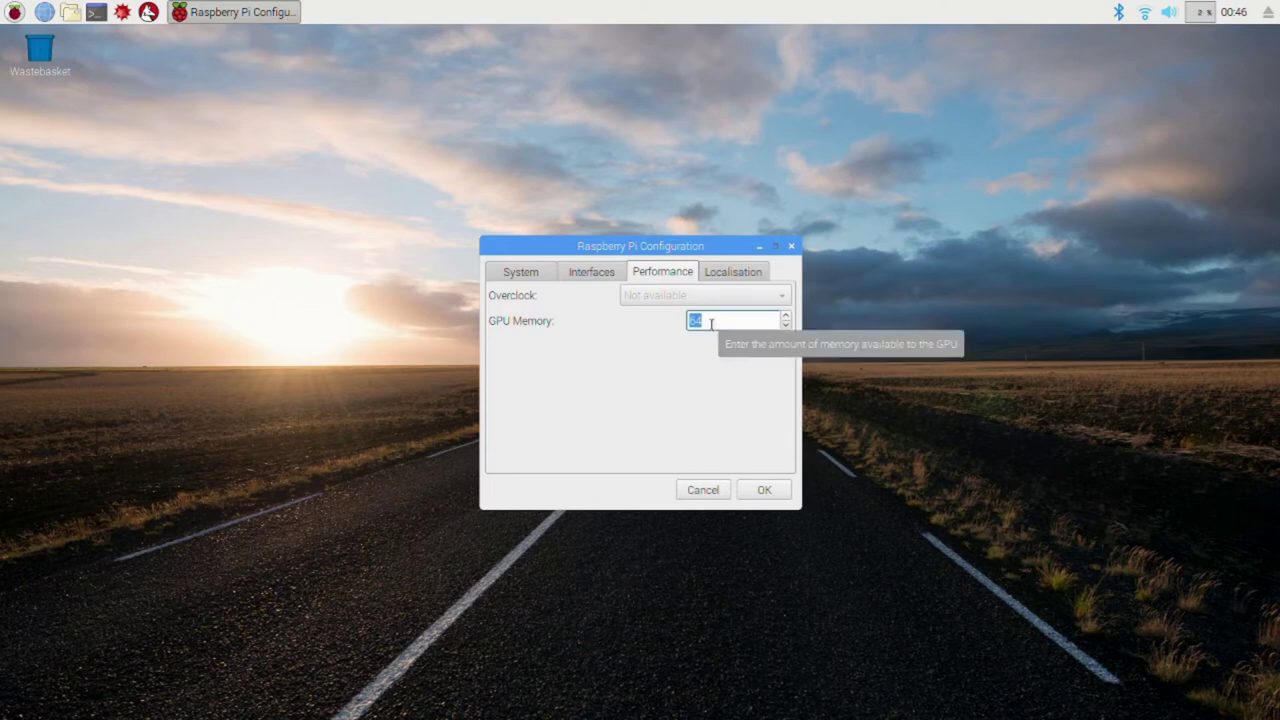
click(711, 322)
double_click(711, 322)
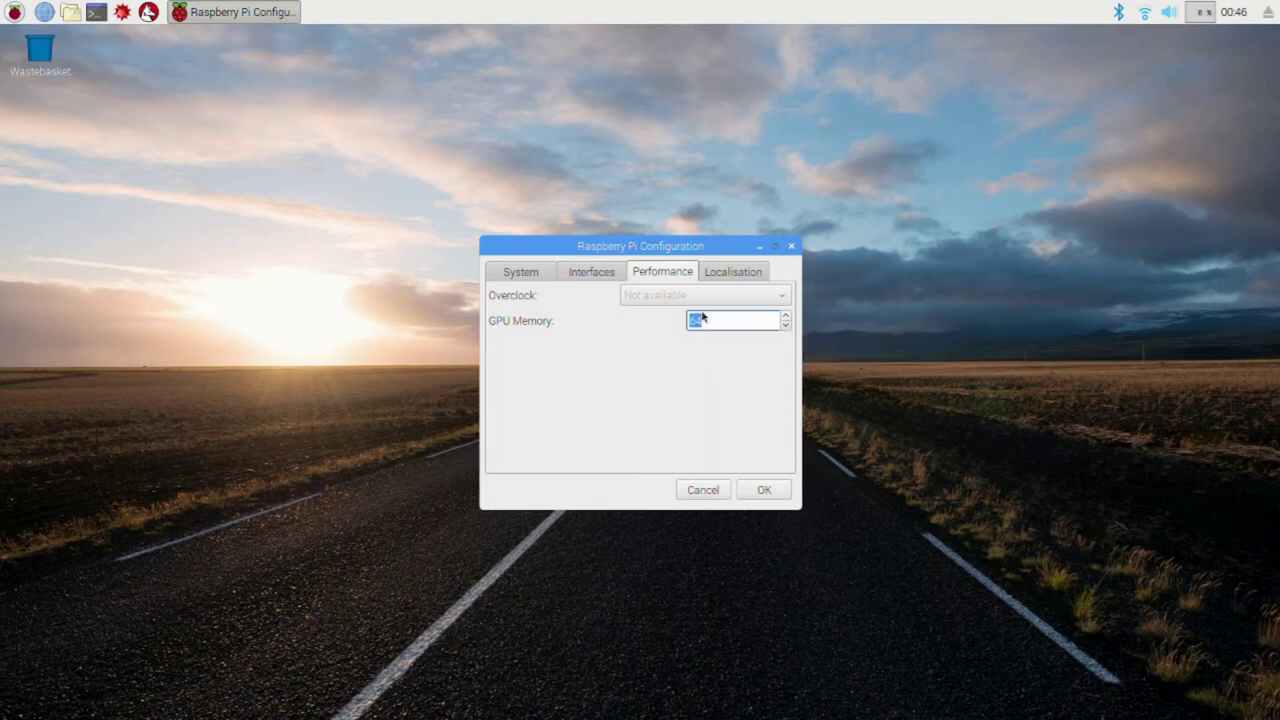
text(128)
Step: Review the Localisation and System pages, then close Raspberry Pi Configuration
click(723, 278)
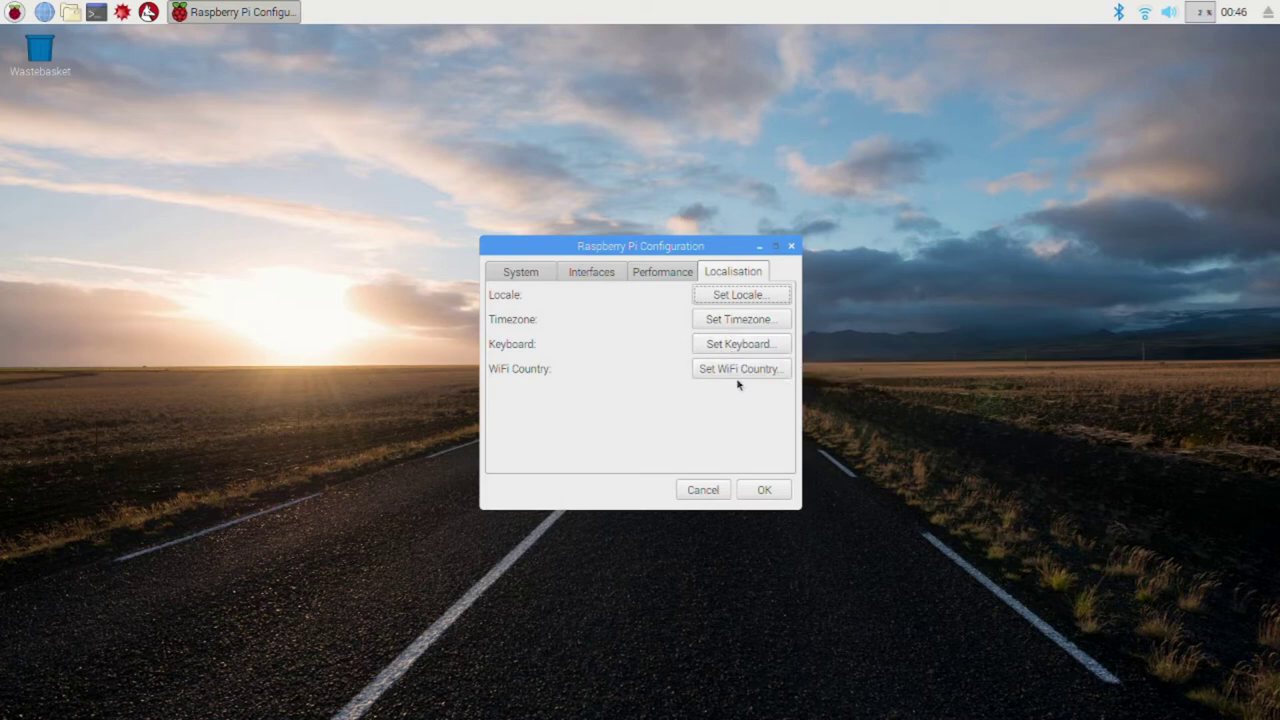
click(538, 277)
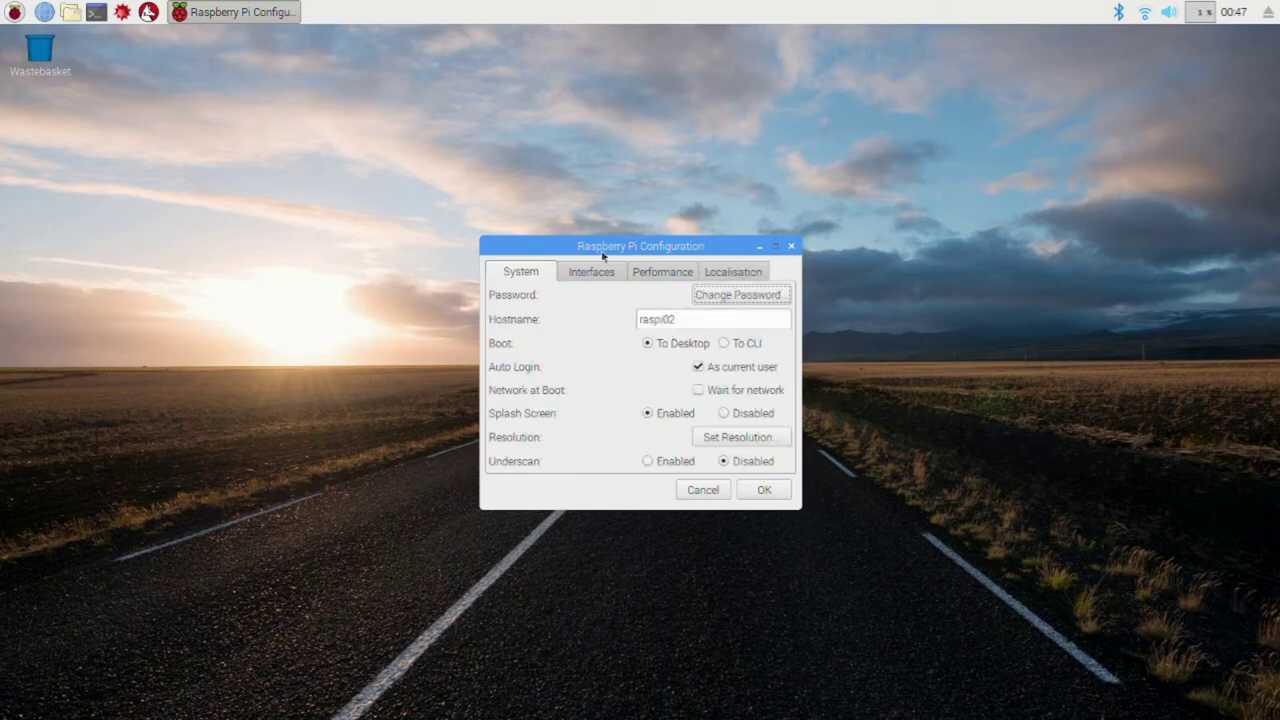
click(793, 248)
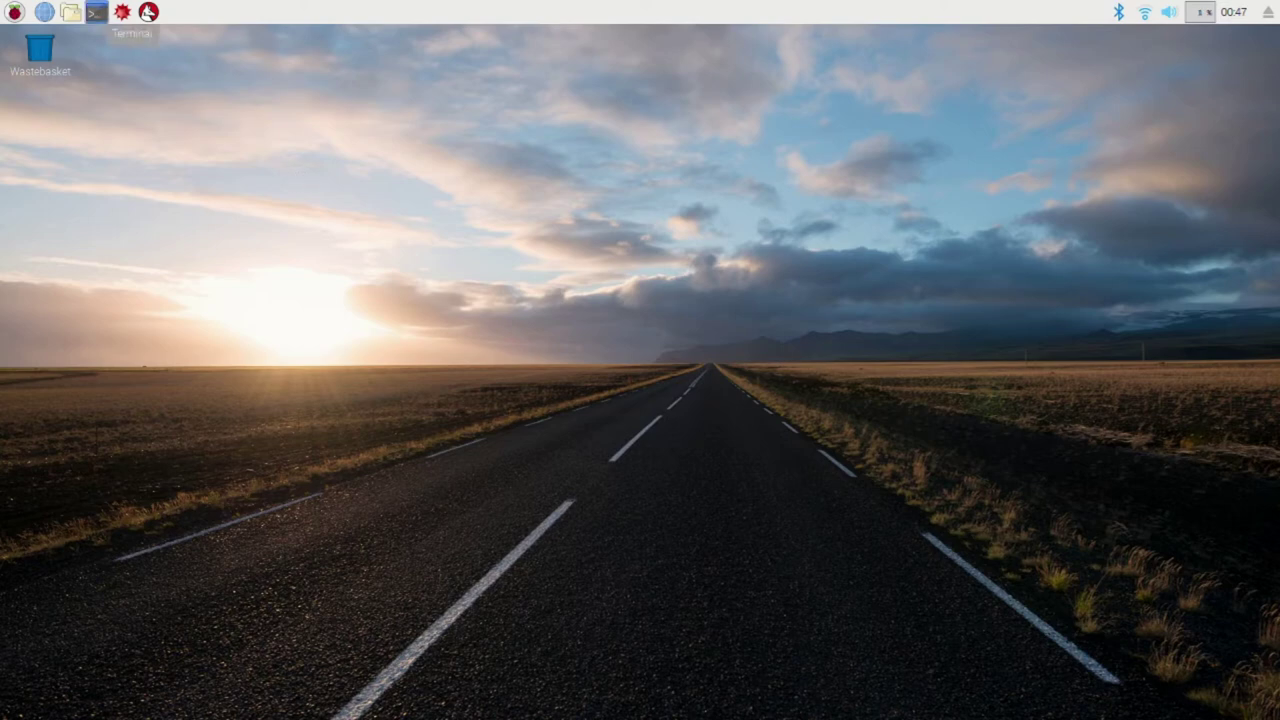
Step: Run 'sudo raspi-config' in a new terminal window
click(97, 13)
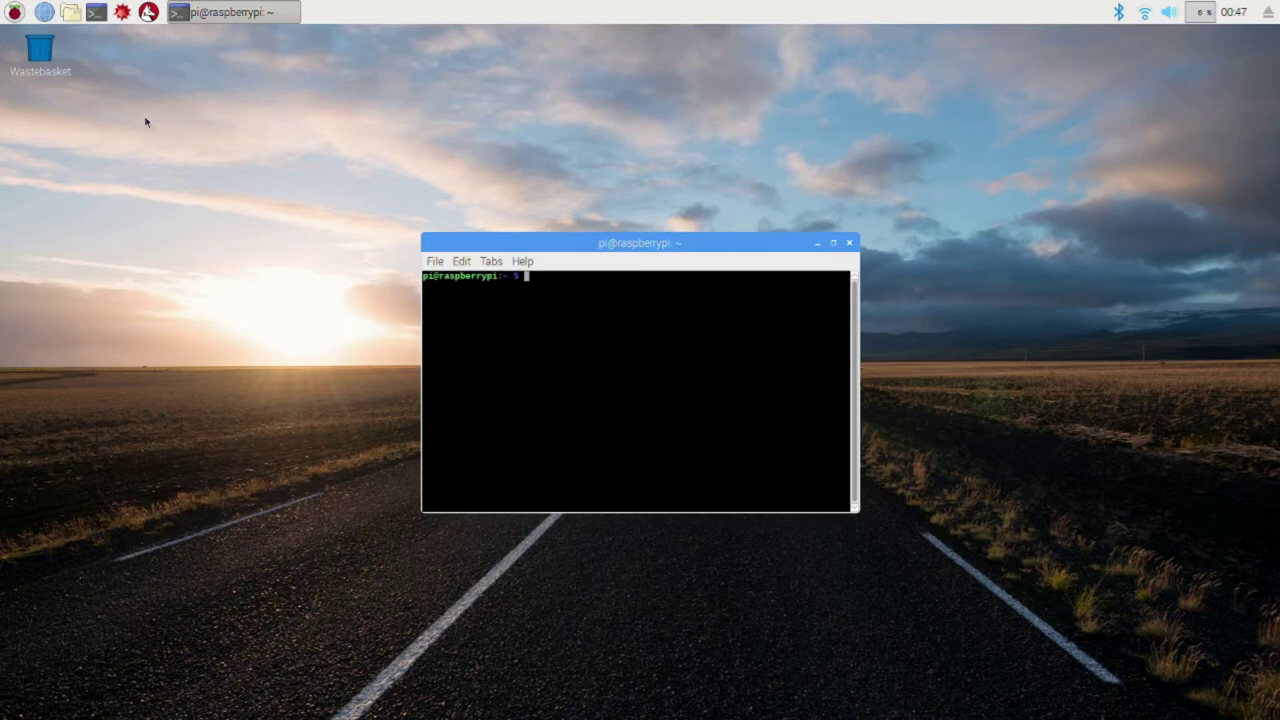
text(sudo raspi-config)
click(834, 245)
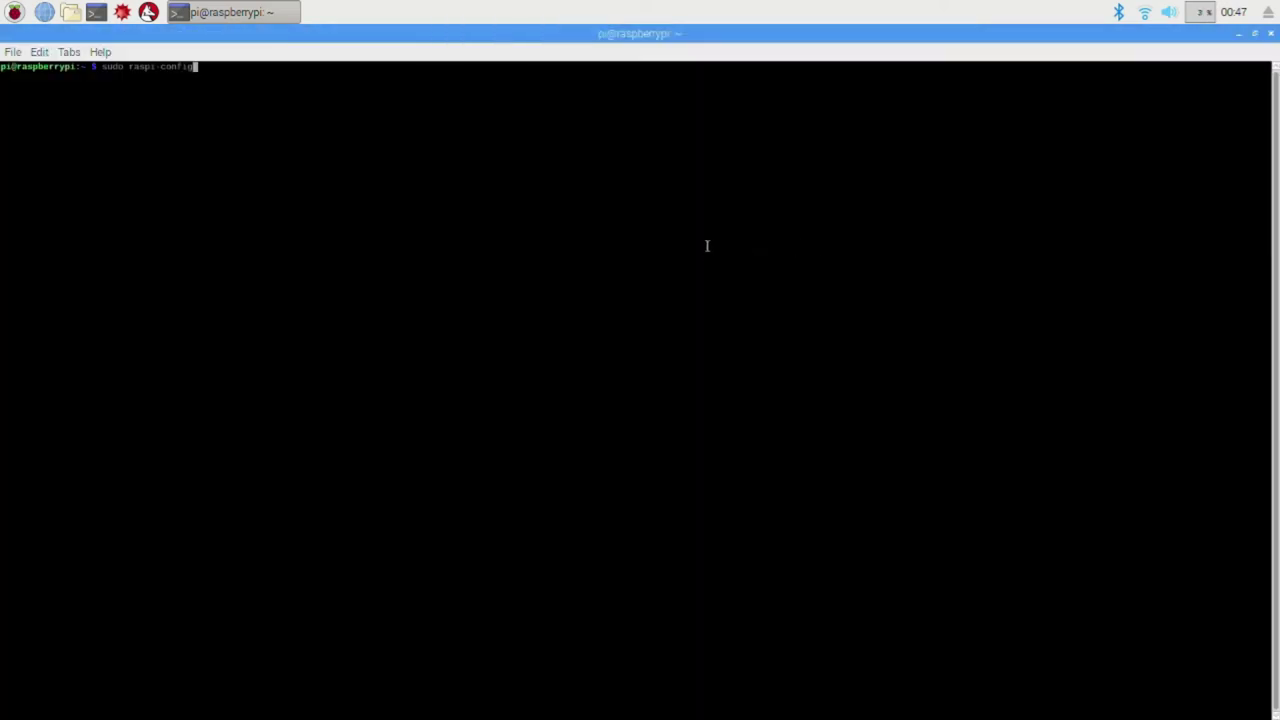
click(1256, 35)
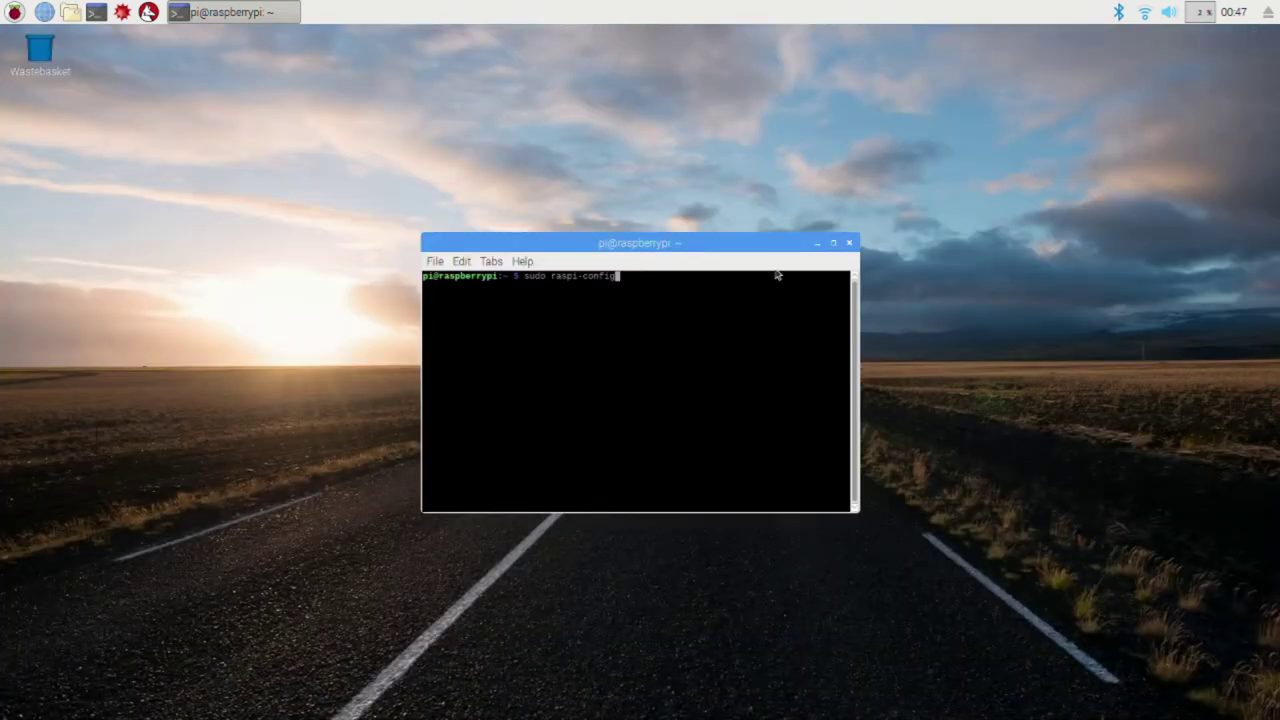
key(Return)
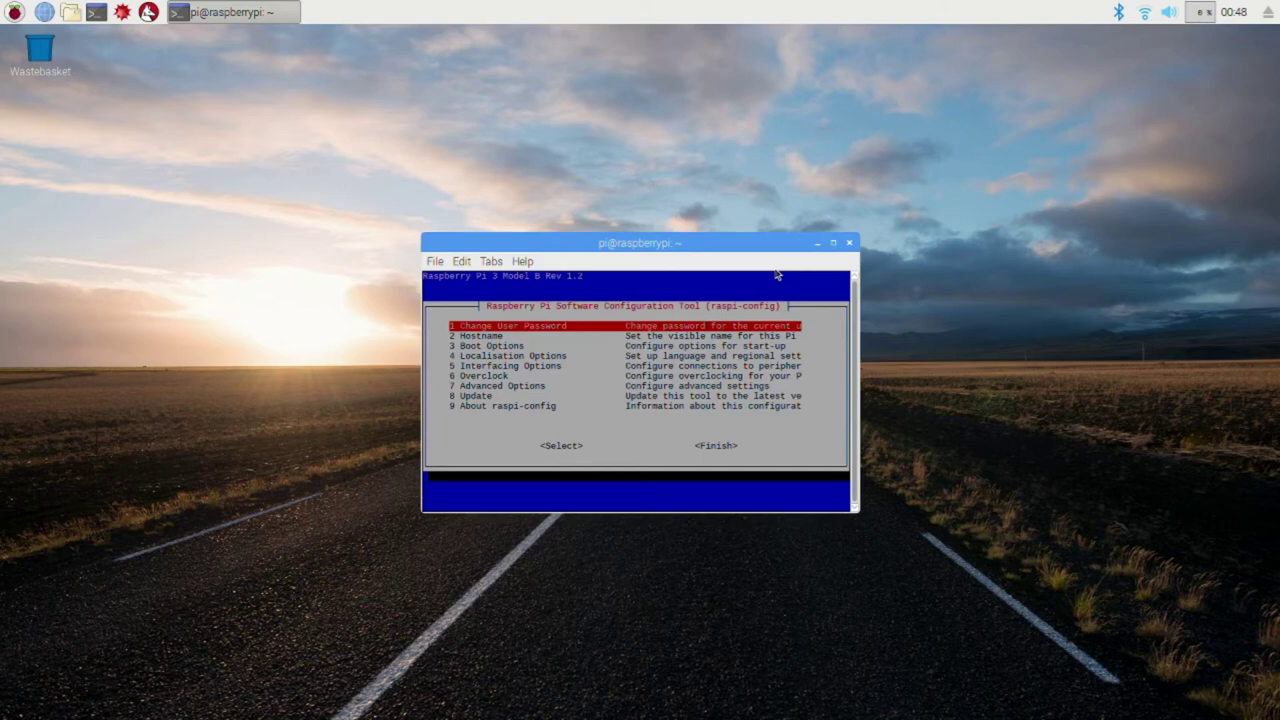
Step: Run Advanced Options > A1 Expand Filesystem and acknowledge the partition resize message
key(Down)
key(Down)
key(Down)
key(Down)
key(Down)
key(Down)
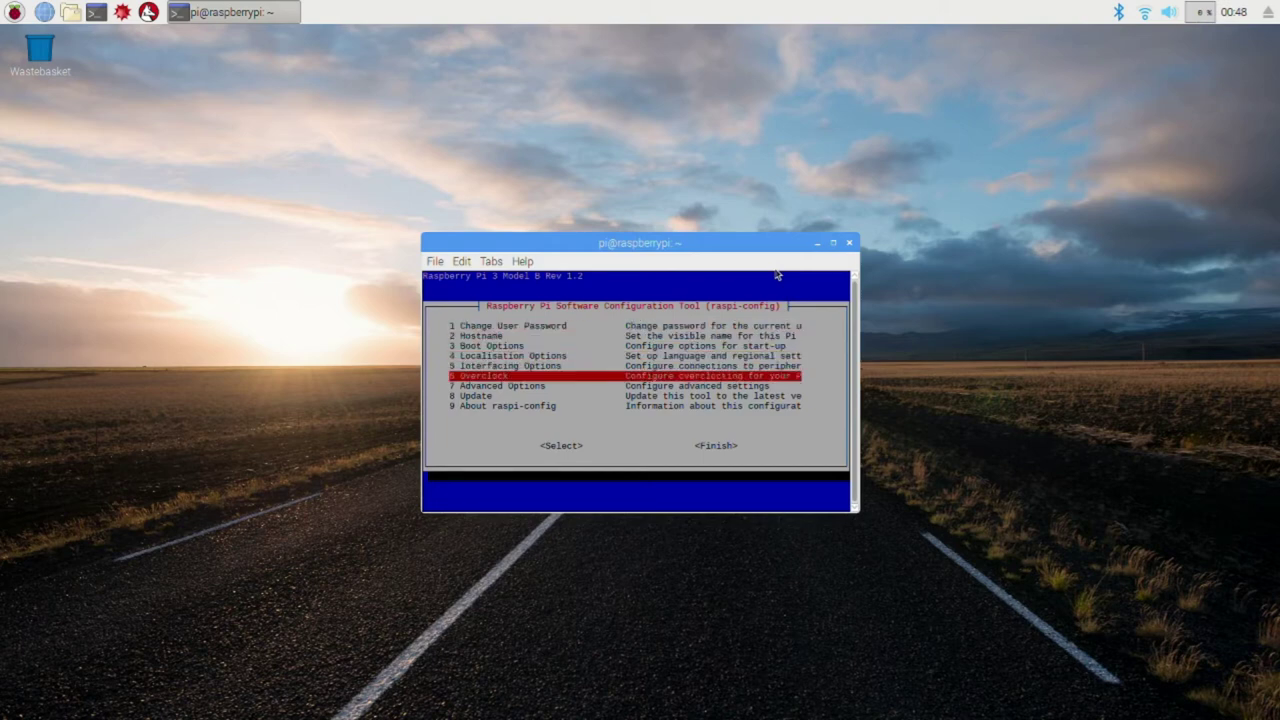
key(Return)
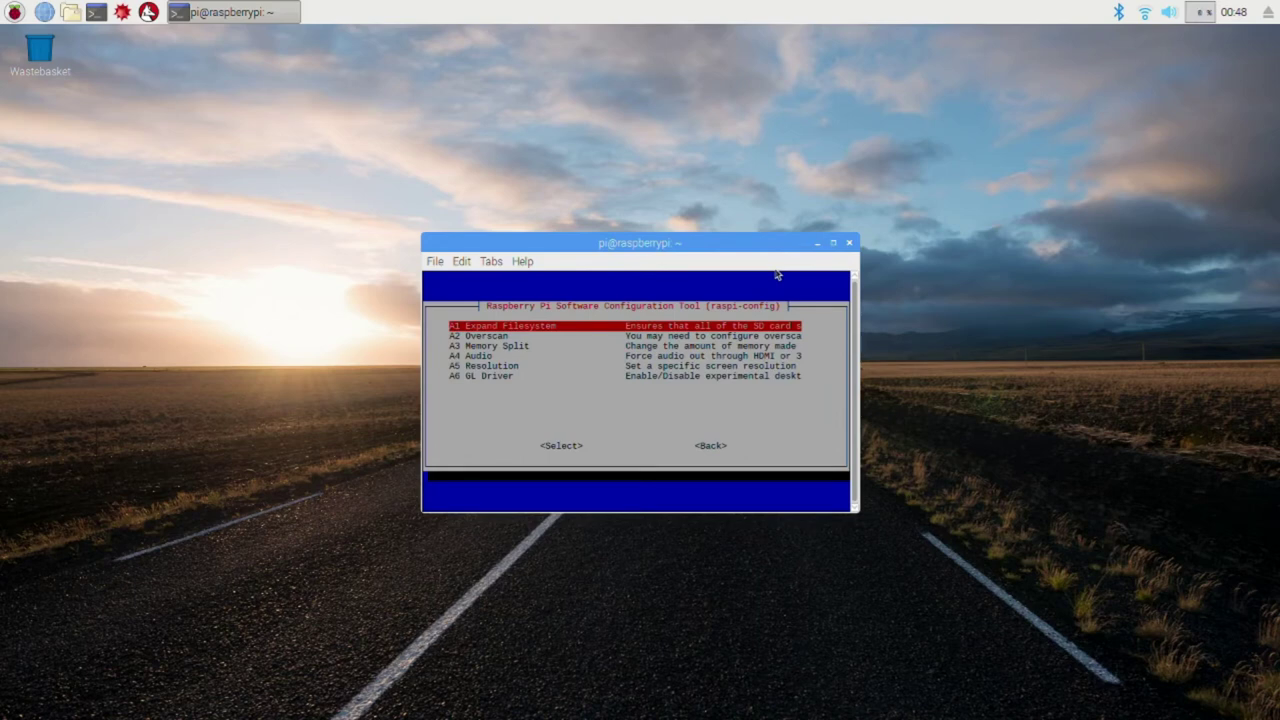
key(Return)
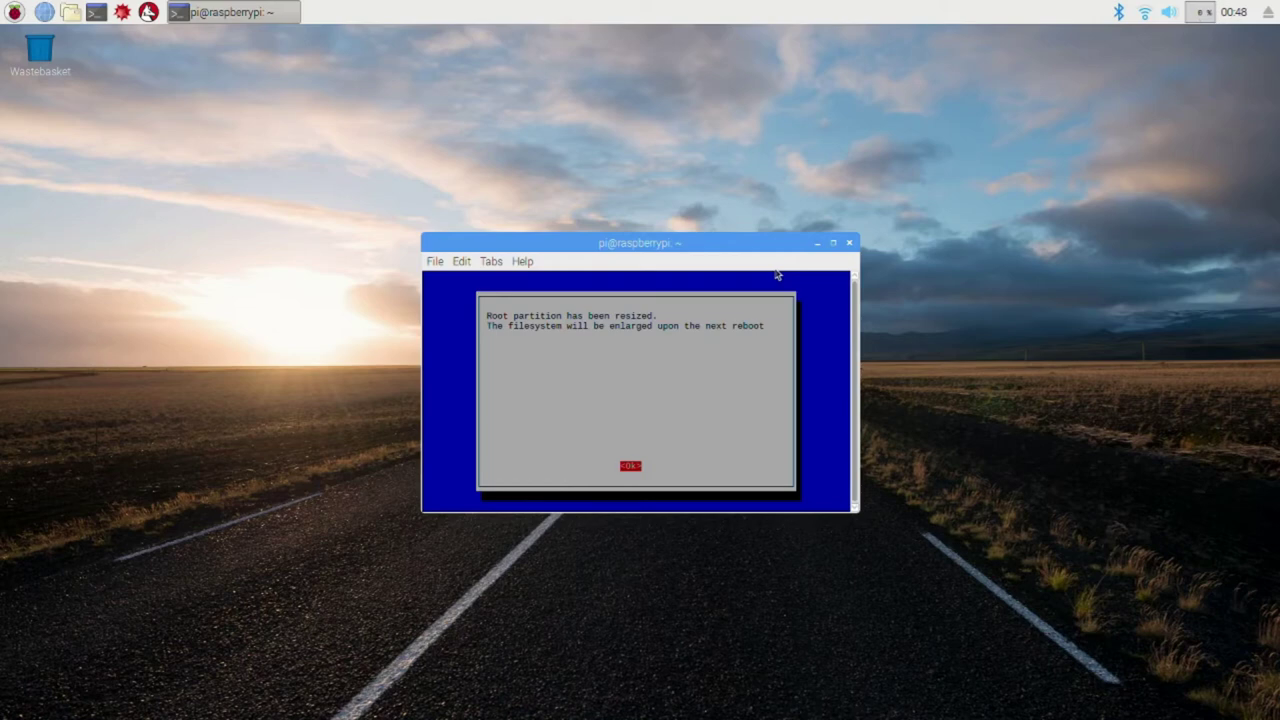
key(Return)
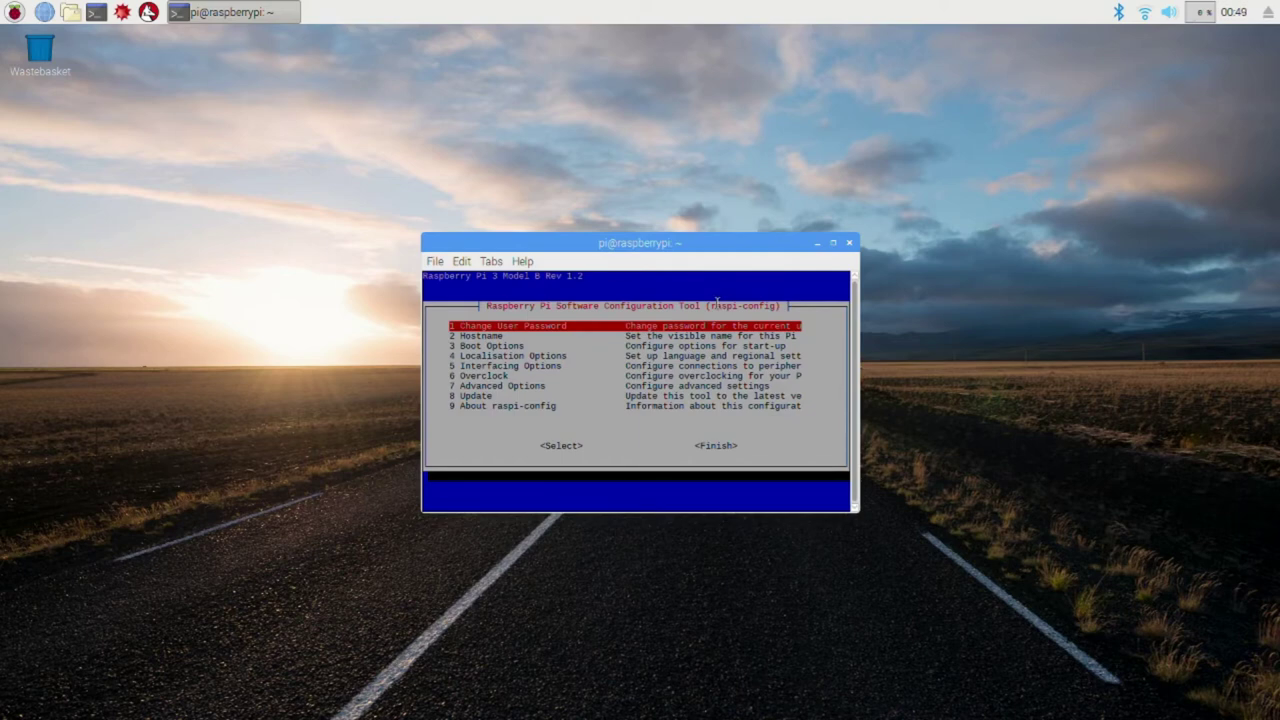
Step: Finish raspi-config choosing not to reboot, then exit the terminal
key(Tab)
key(Tab)
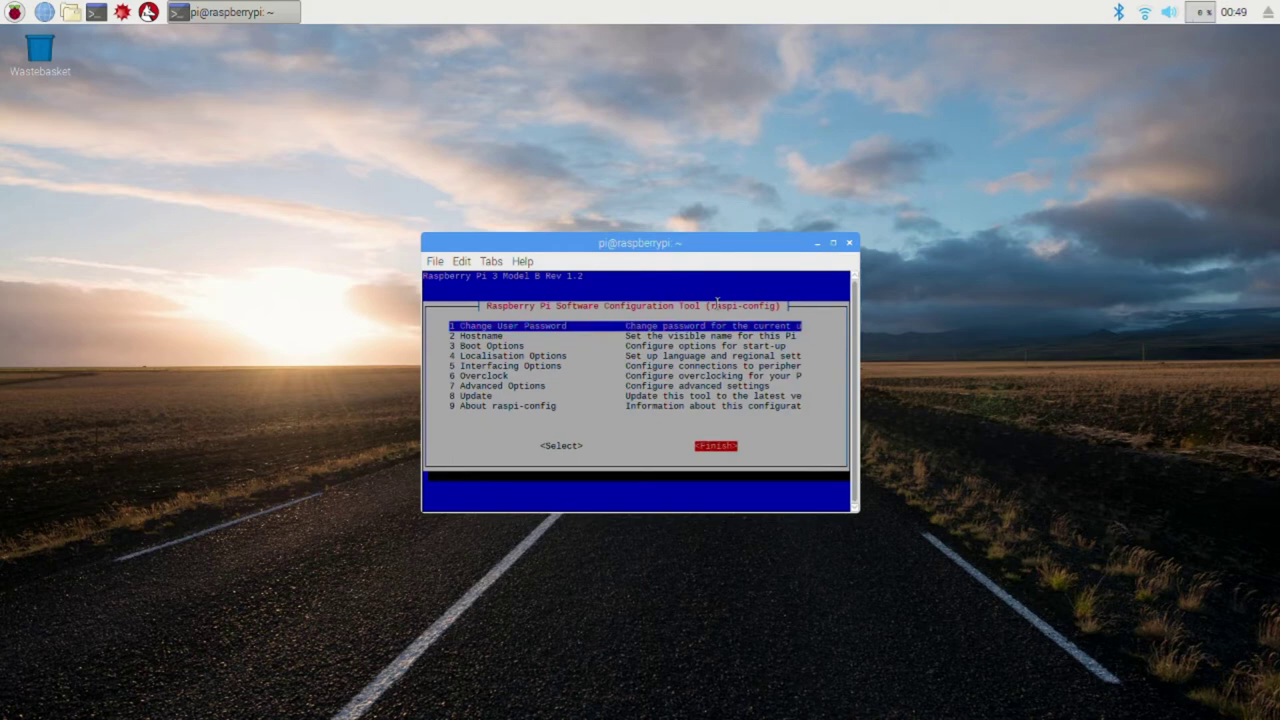
key(Return)
key(Tab)
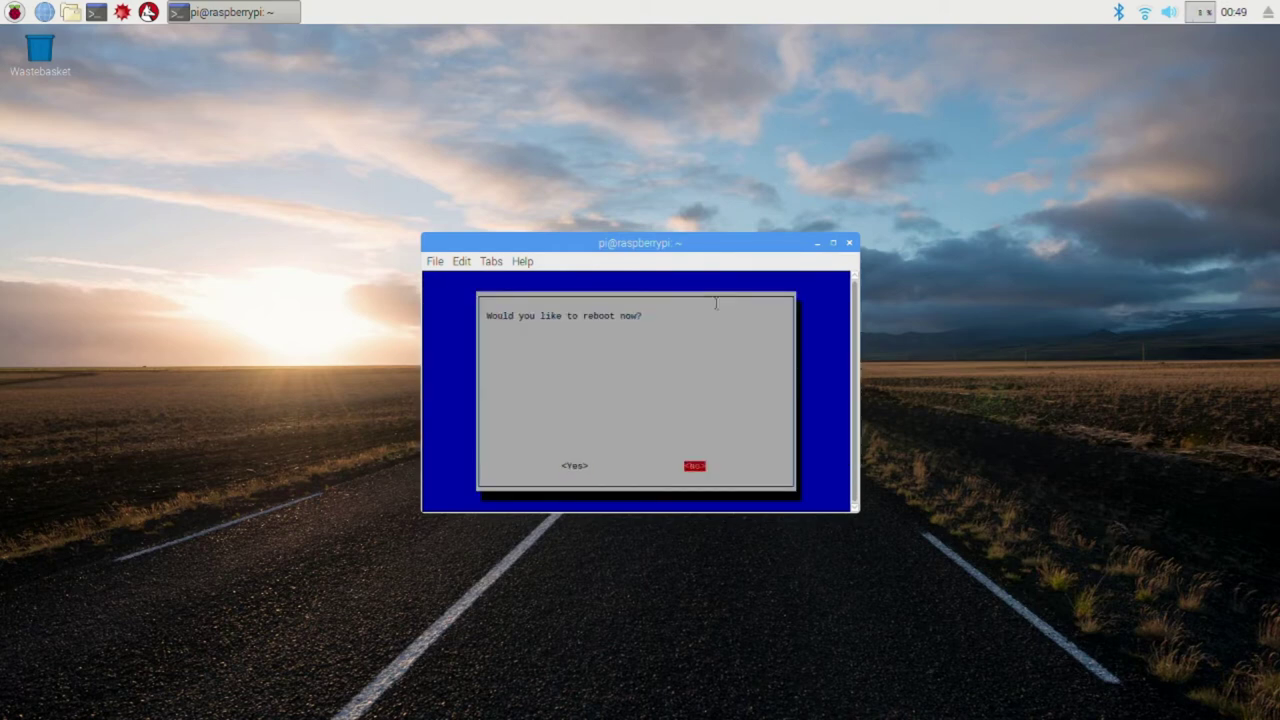
key(Return)
text(exit)
key(Return)
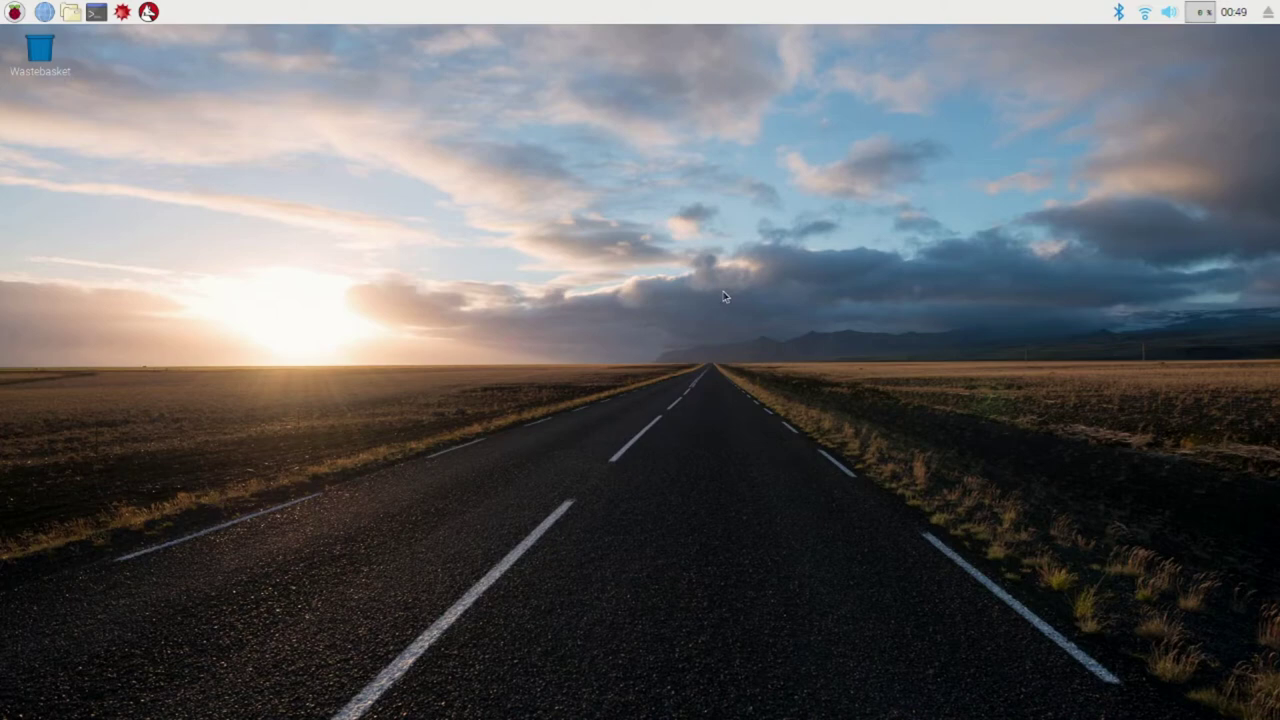
Step: Open Desktop Preferences and tick the Documents and mounted disks desktop icons
right_click(276, 173)
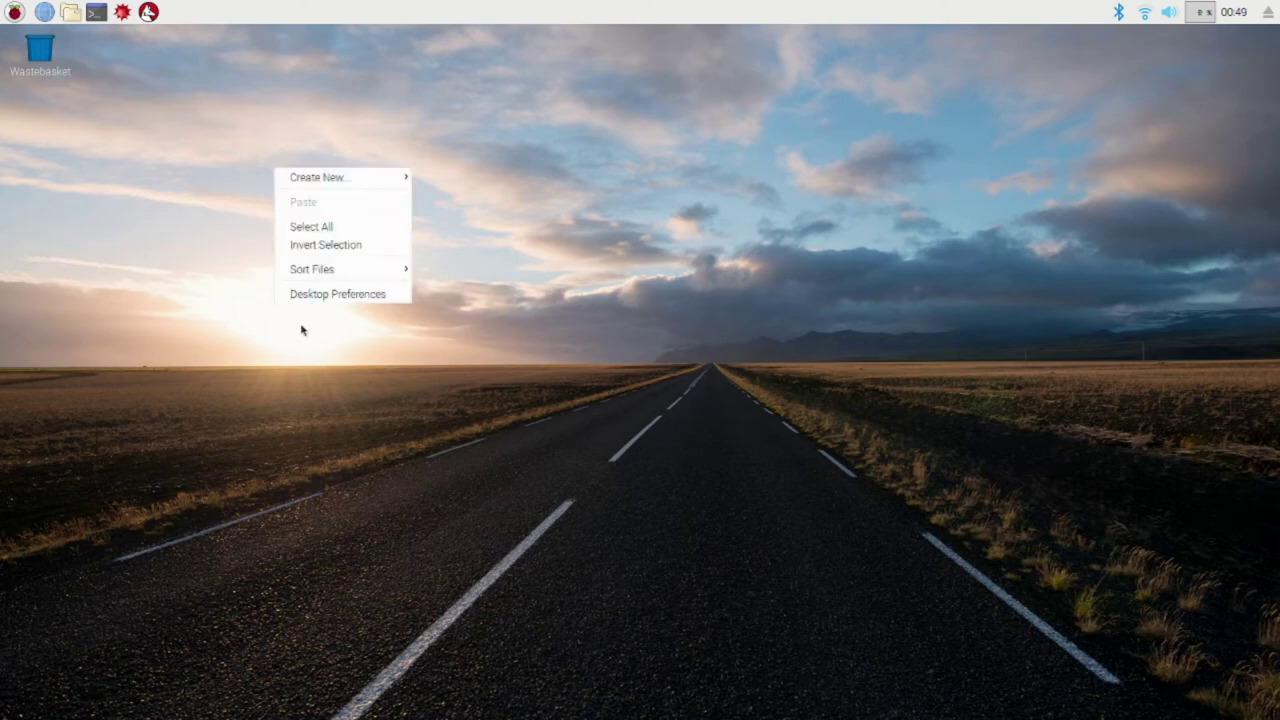
click(333, 294)
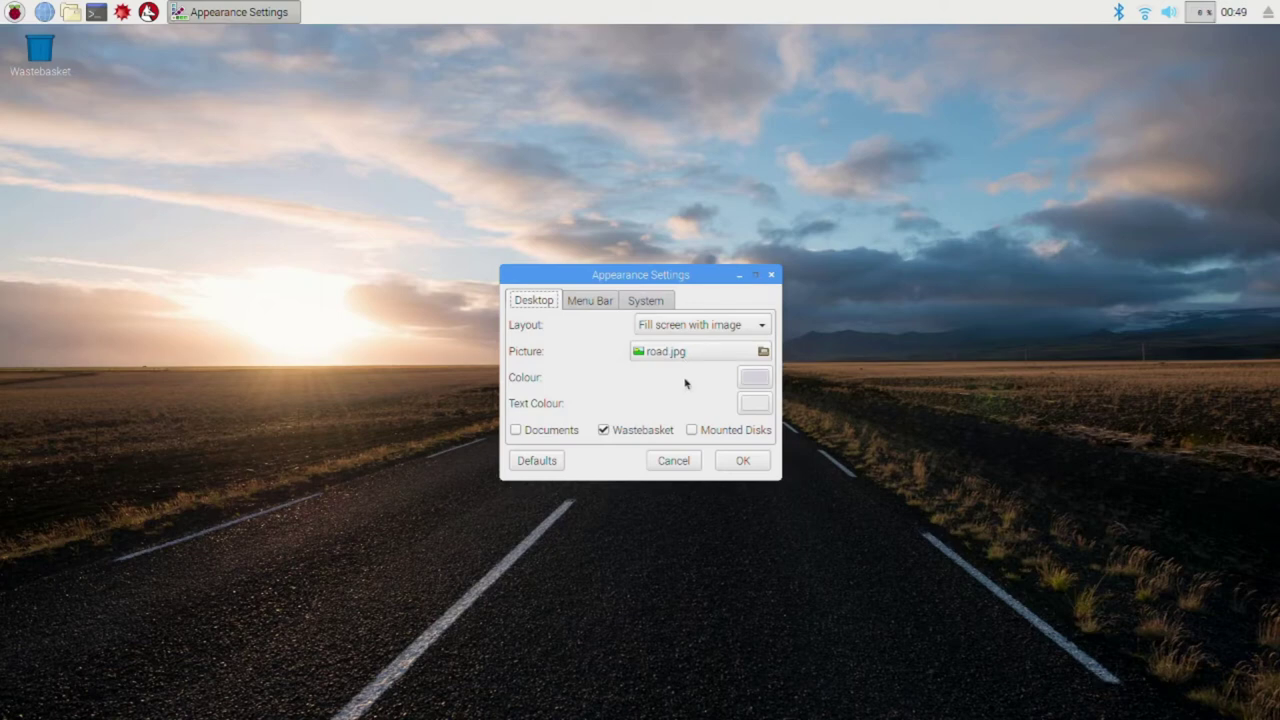
click(559, 437)
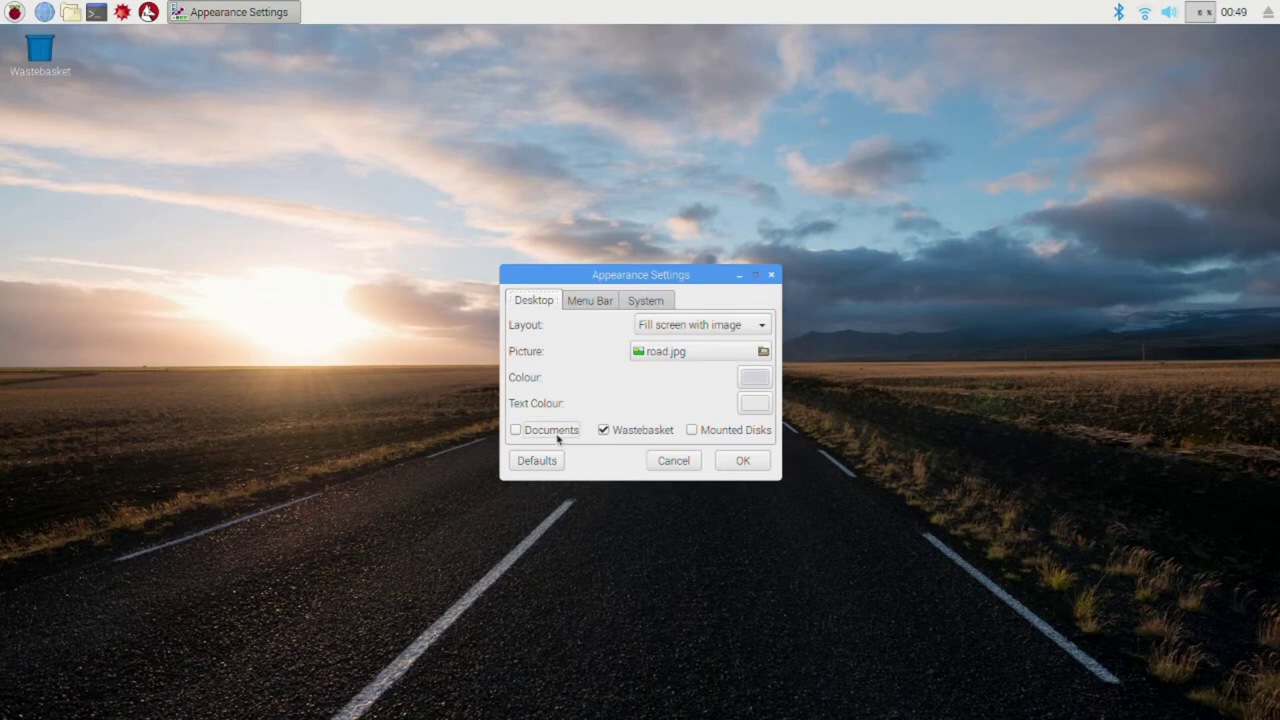
click(723, 437)
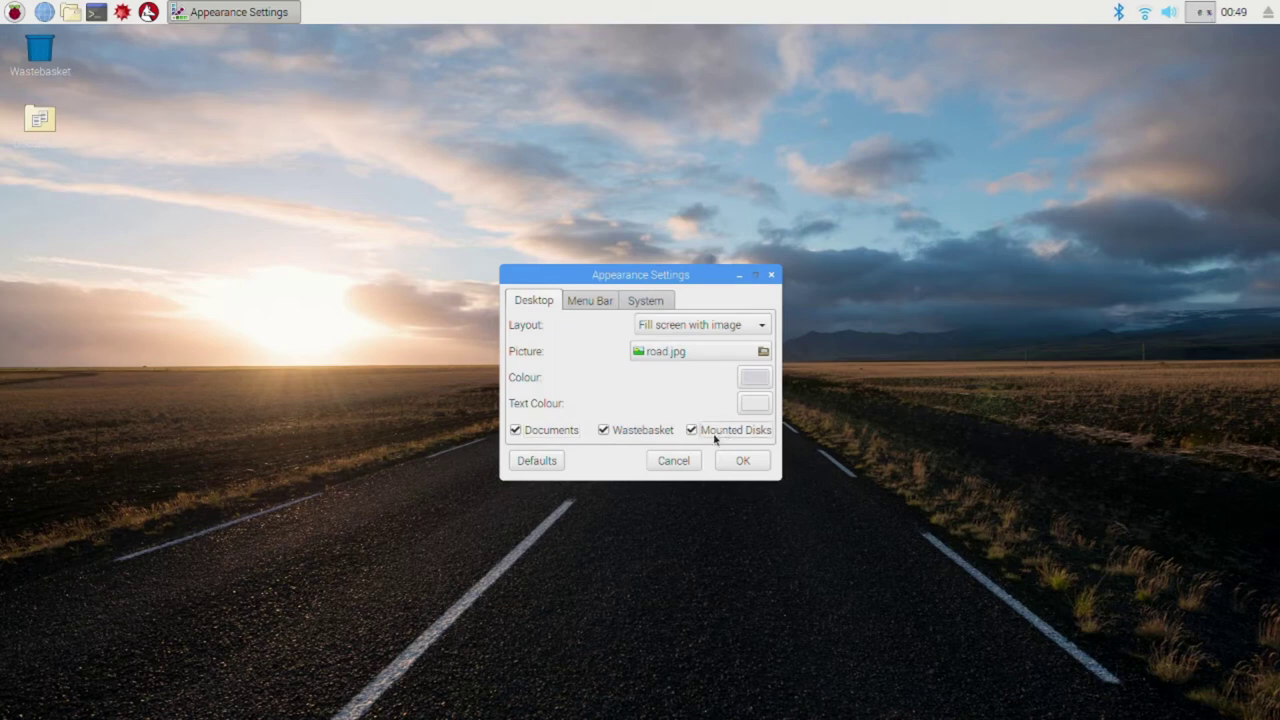
Step: Try menu bar sizes and positions, ending medium at the top, and pick a menu bar colour
click(607, 304)
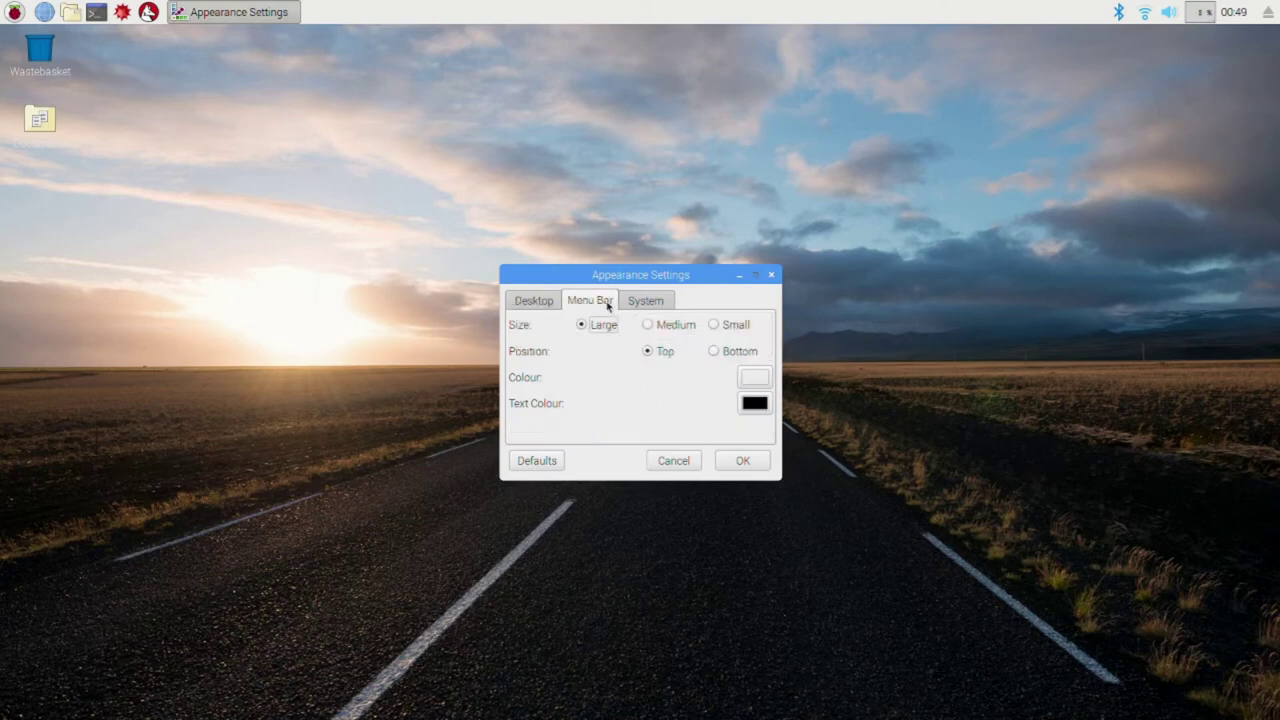
click(715, 325)
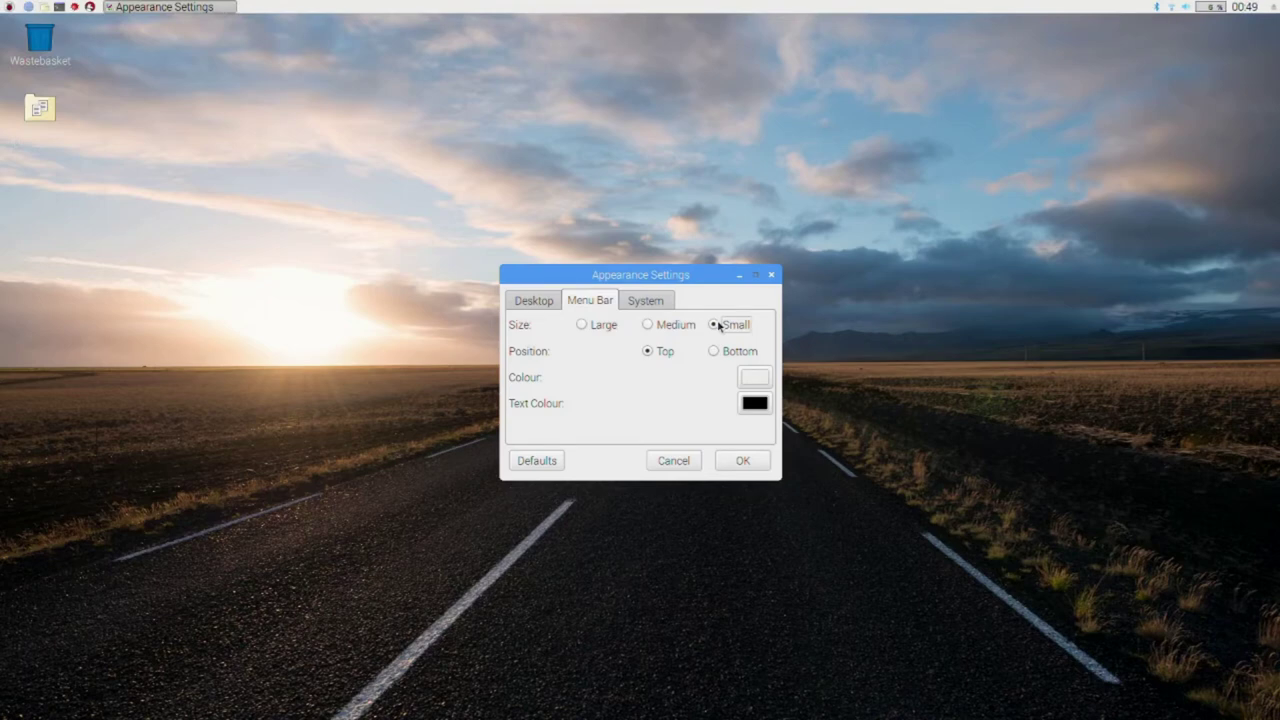
click(719, 355)
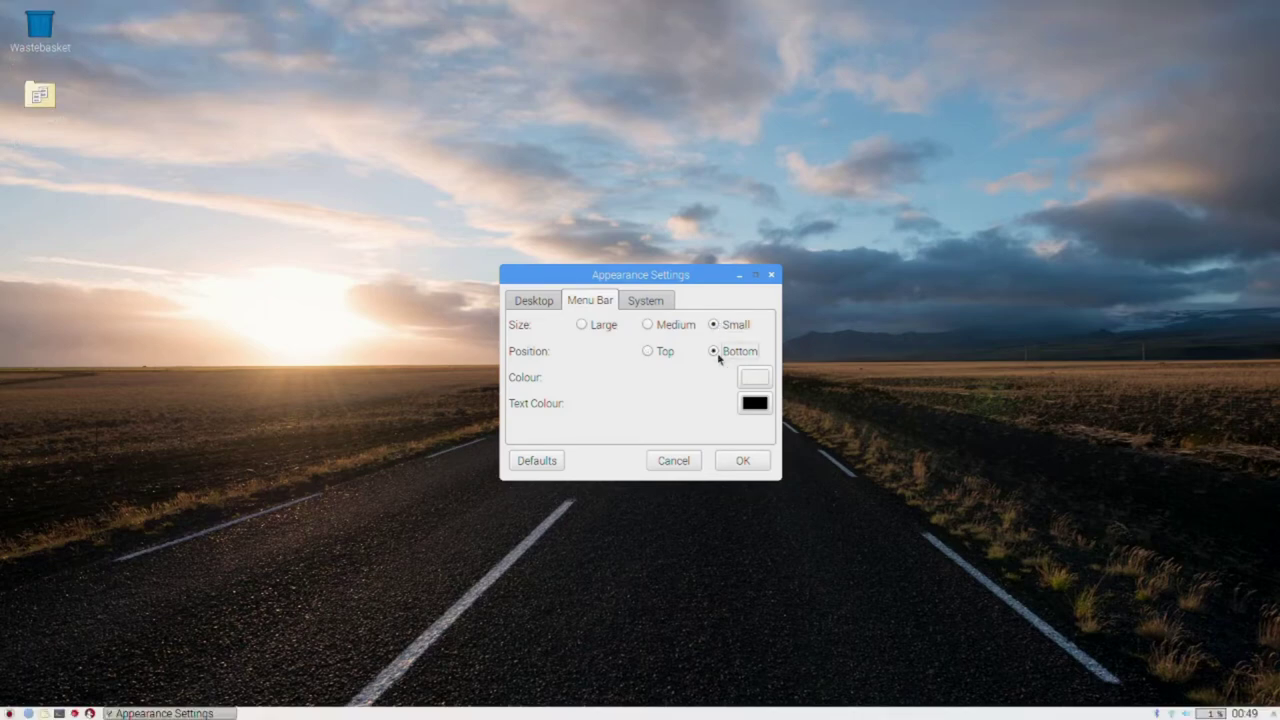
click(658, 353)
click(675, 327)
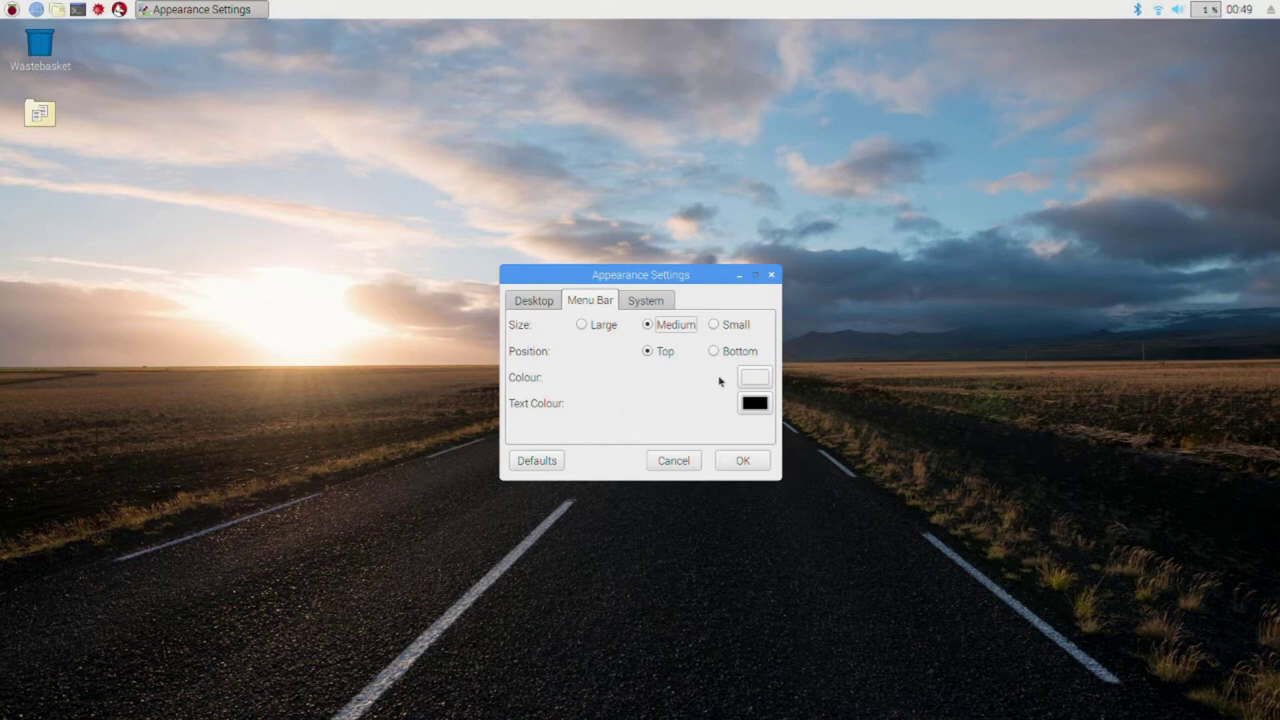
click(755, 377)
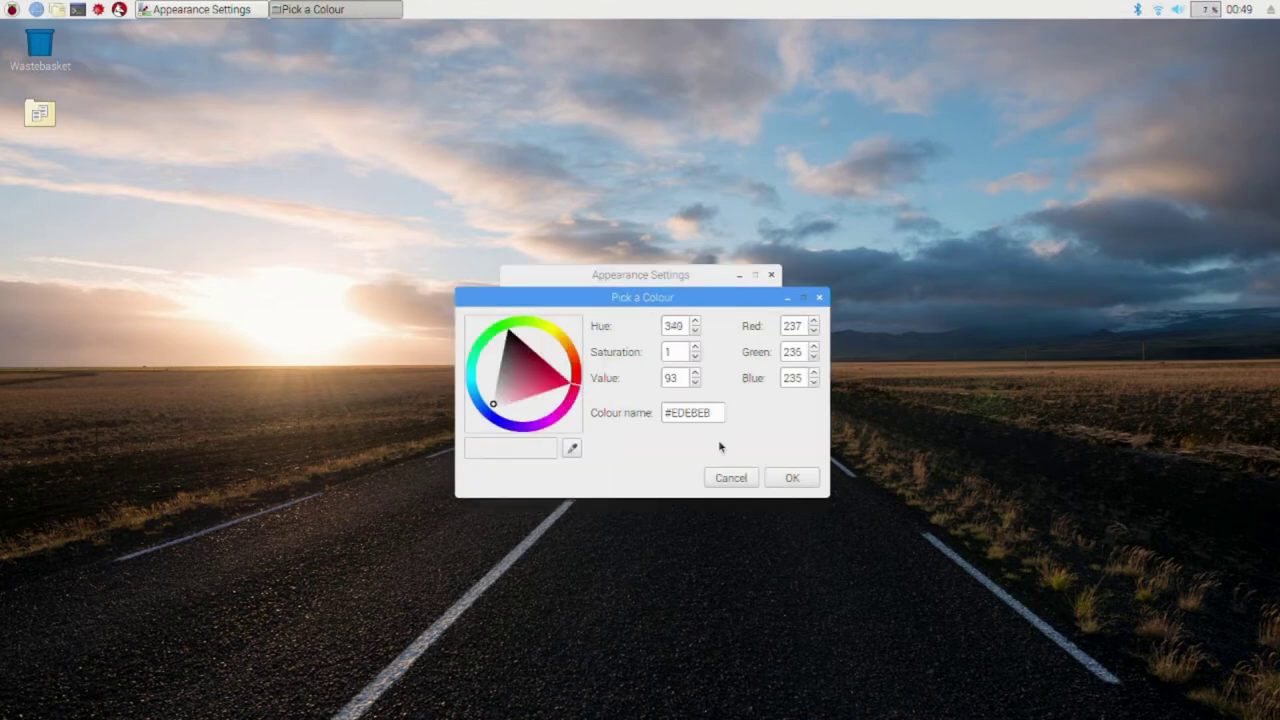
click(790, 477)
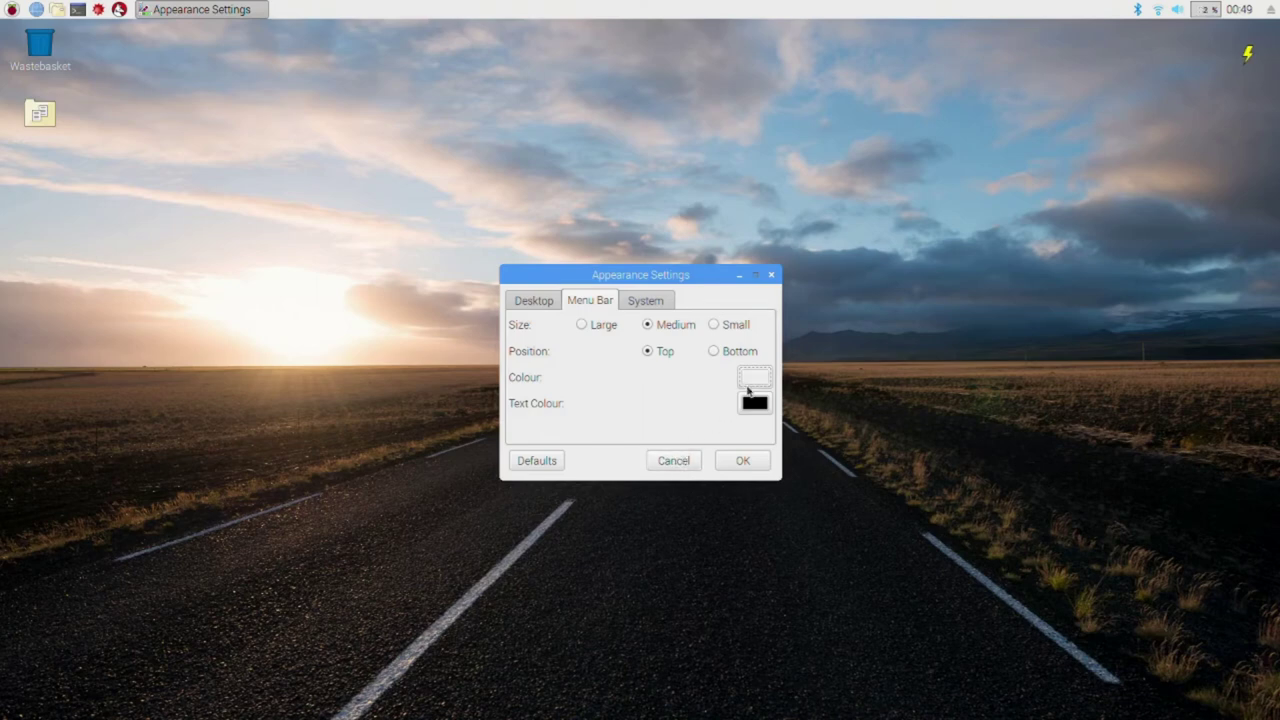
Step: Look over the system font settings, then cancel all appearance changes
click(658, 303)
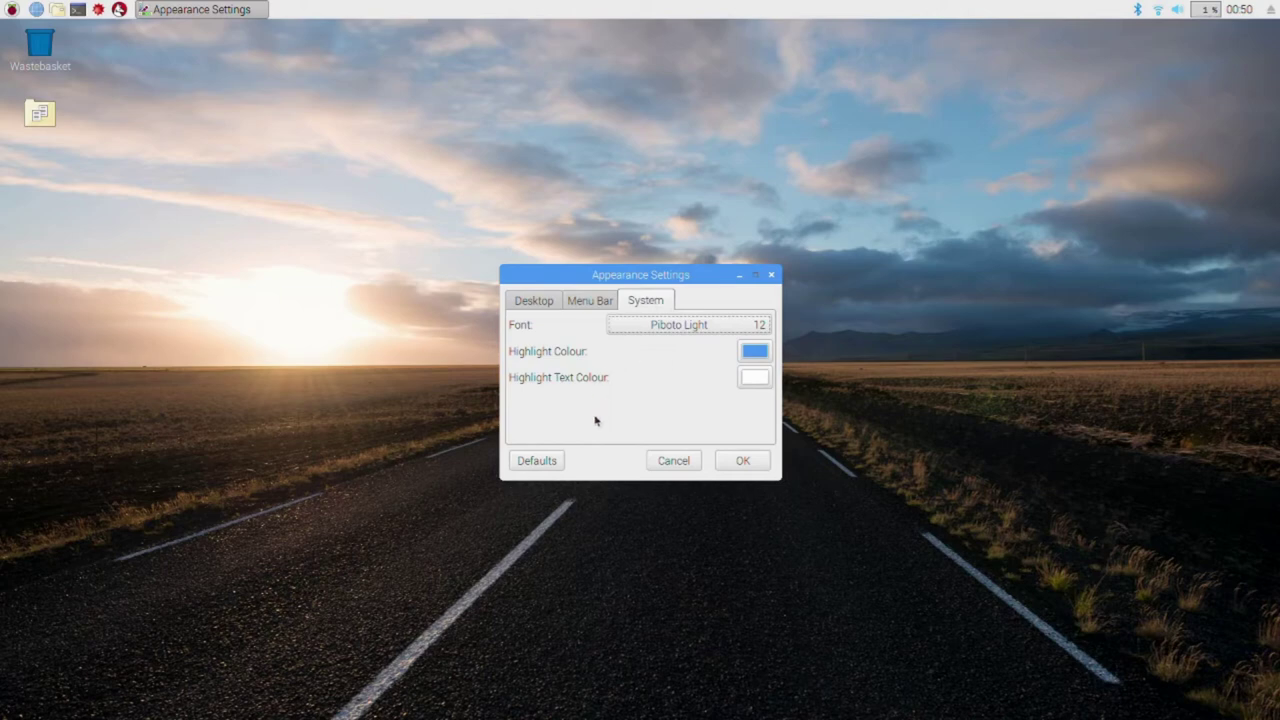
click(550, 306)
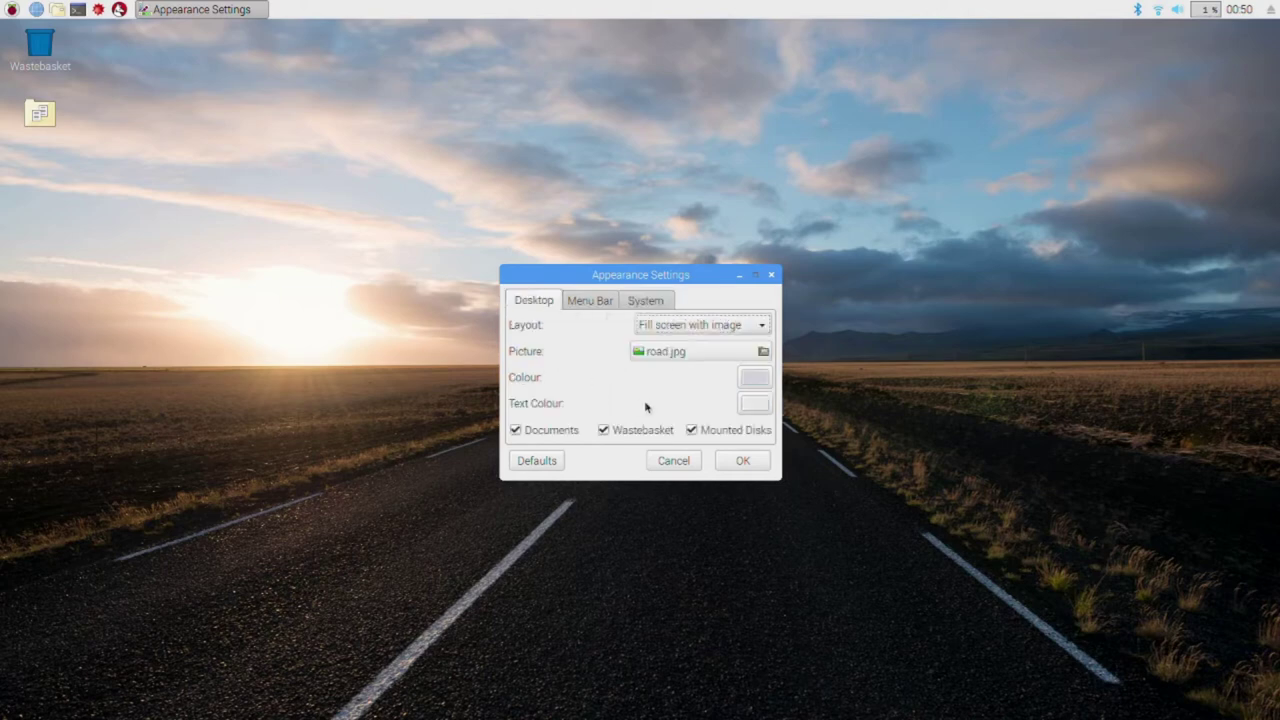
click(681, 472)
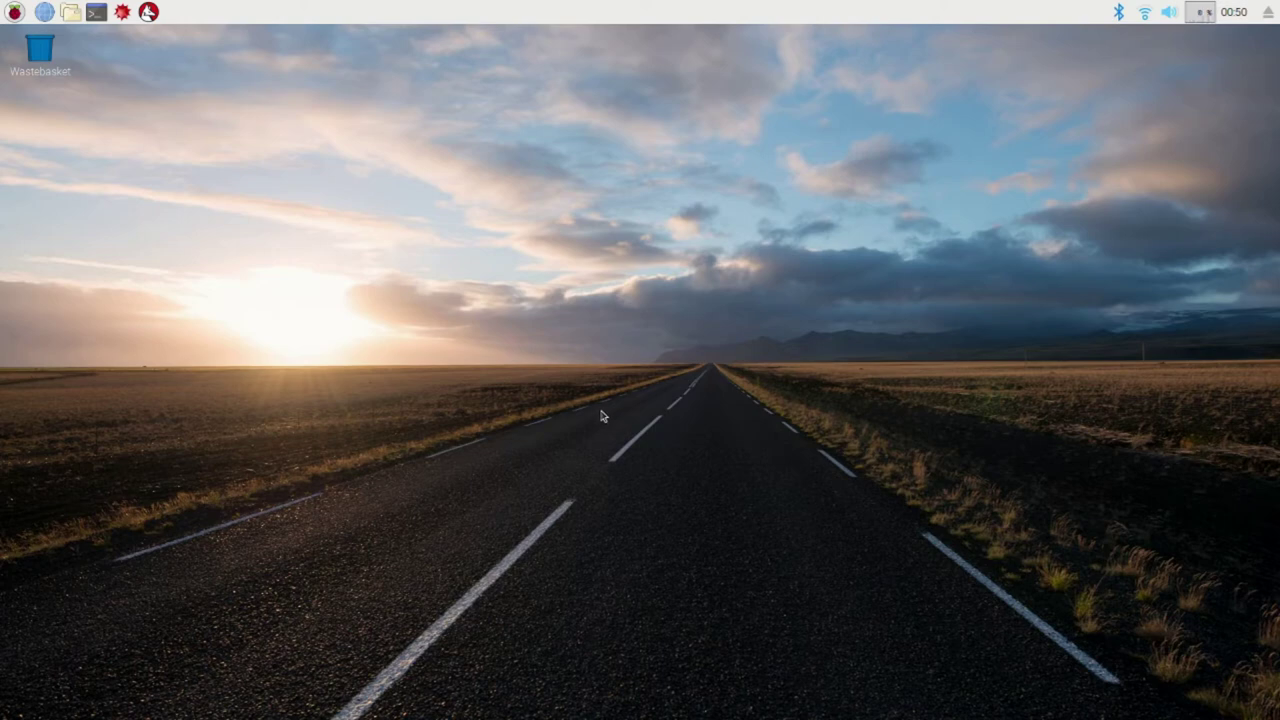
Step: Run sudo adduser for the new username and enter its password twice
click(100, 14)
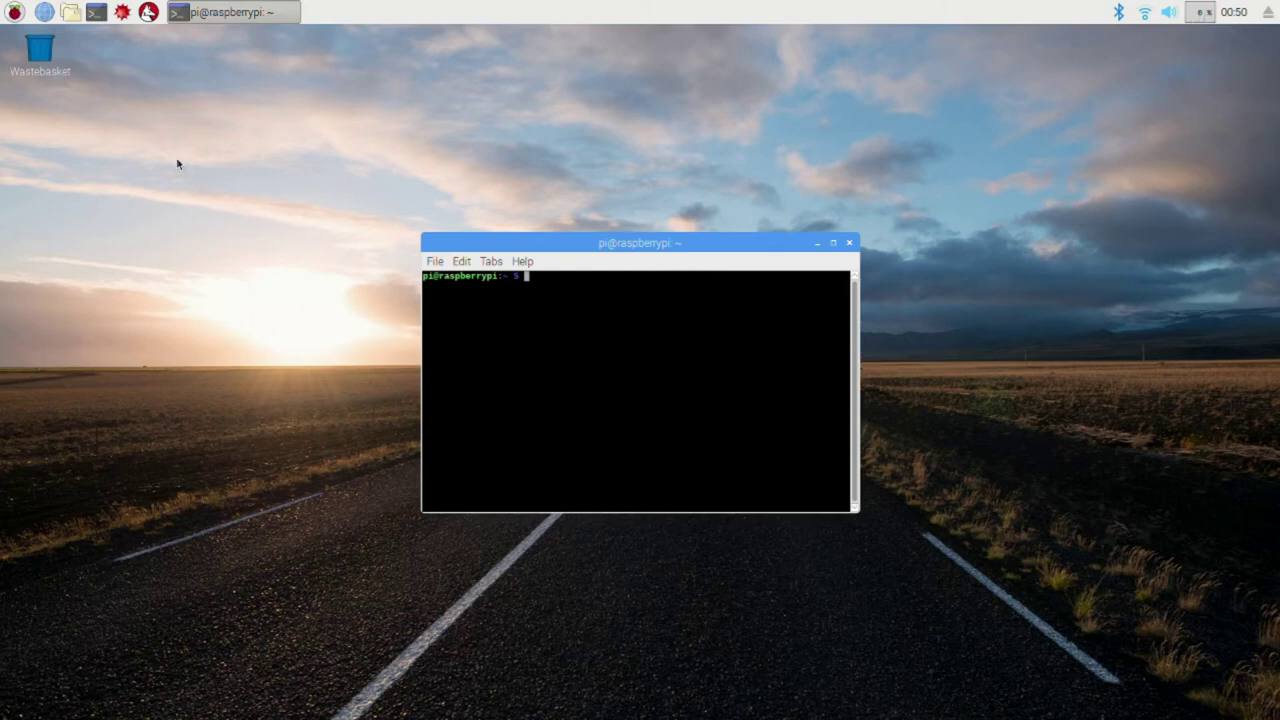
text(sud)
key(BackSpace)
key(BackSpace)
key(BackSpace)
text(sudo adduser)
text(andy)
key(Return)
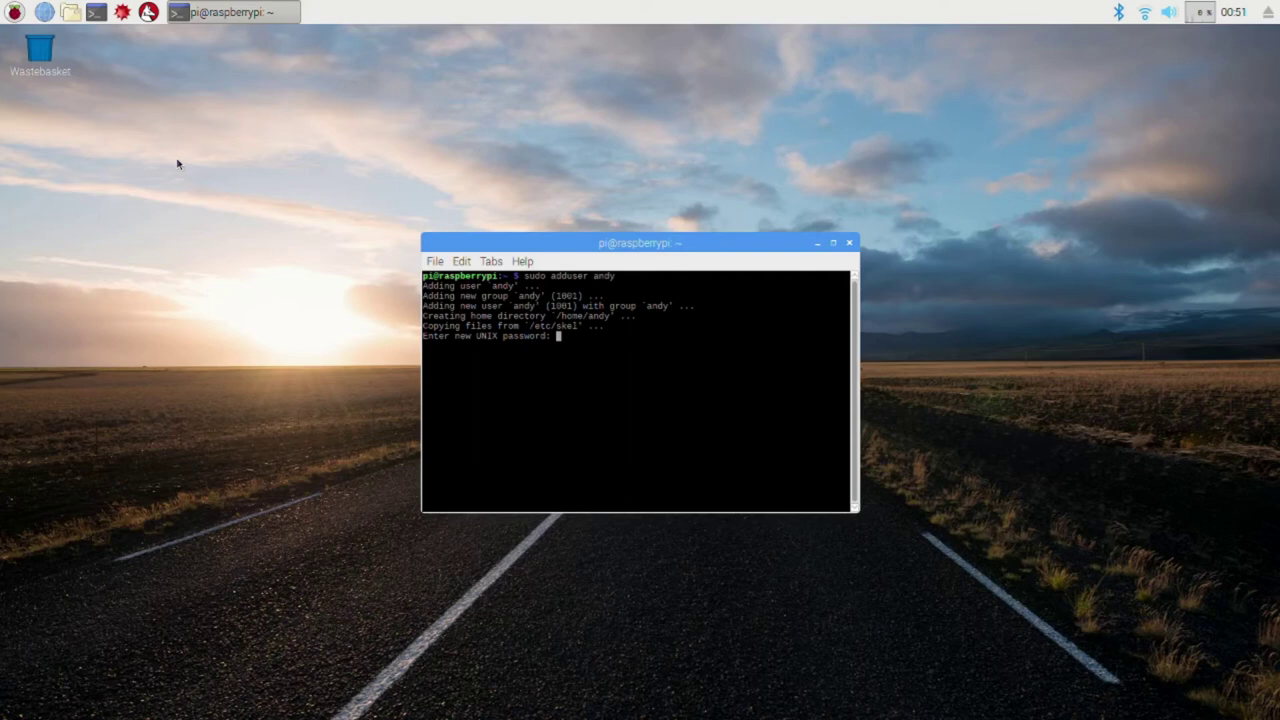
key(Return)
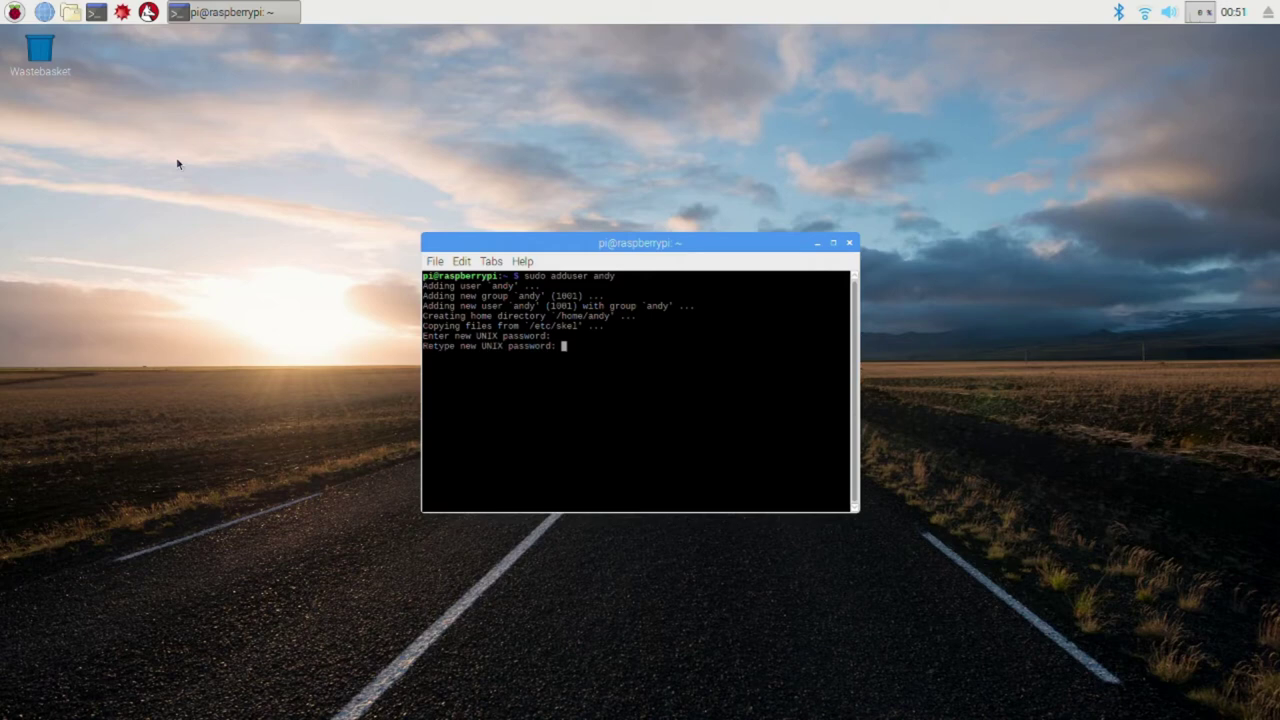
key(Return)
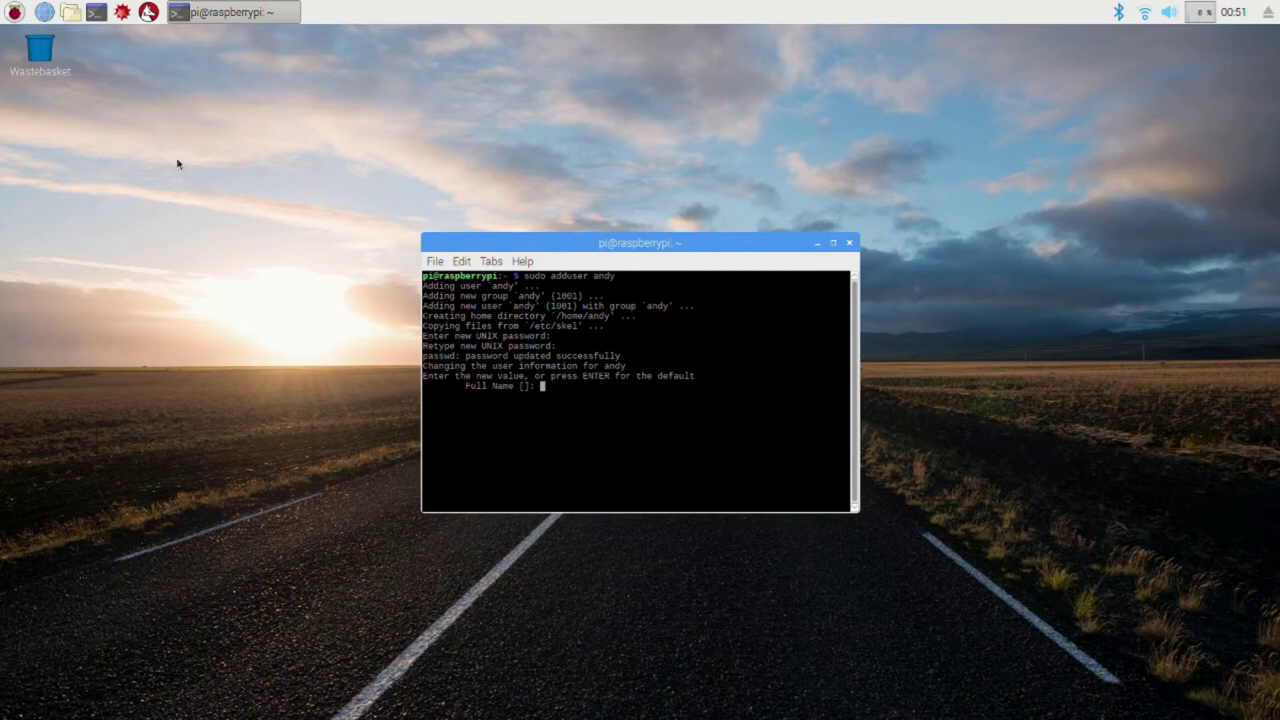
Step: Enter the new user's full name, skip the remaining fields, and confirm with y
key(Return)
key(Return)
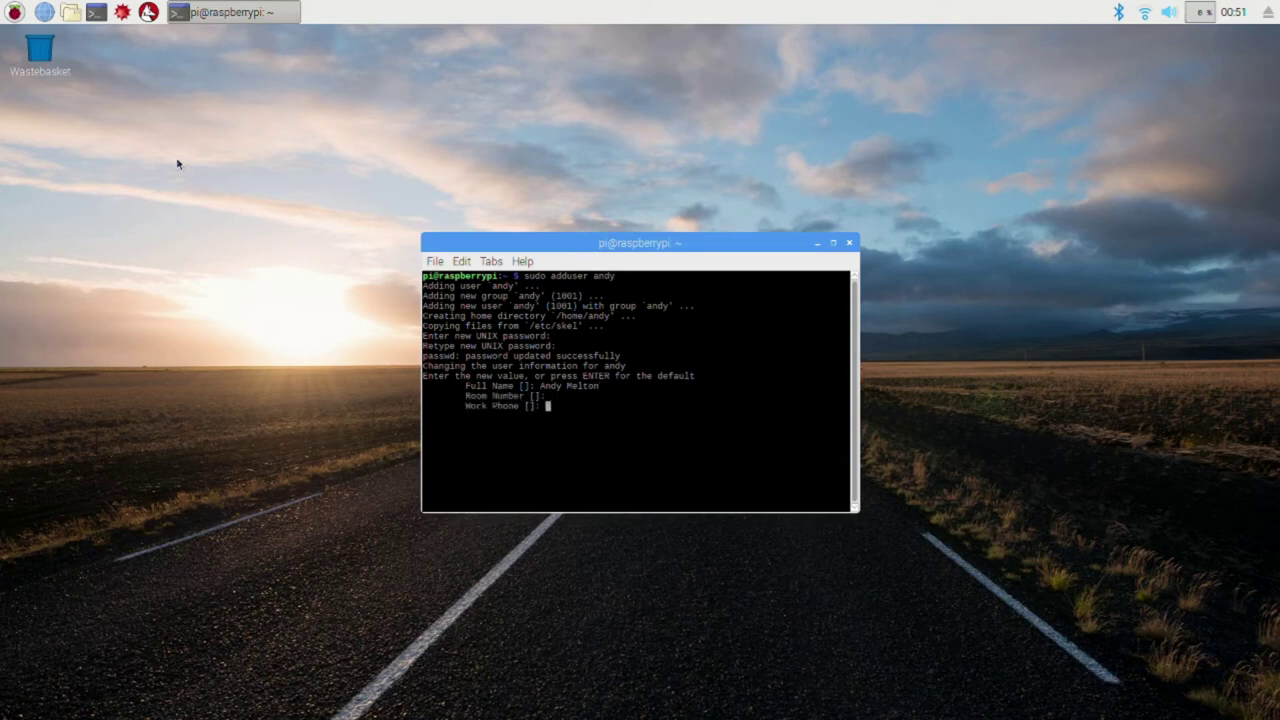
key(Return)
key(Return)
key(Return)
text(y)
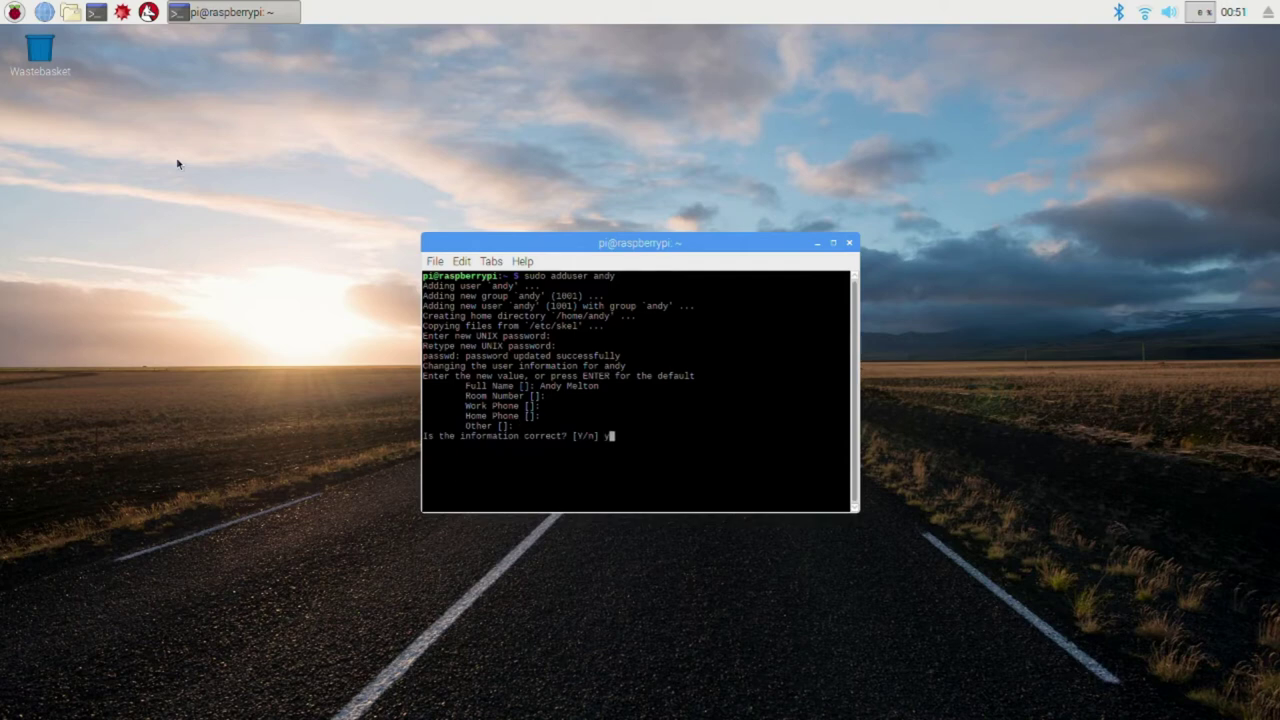
key(Return)
Step: Disable Auto Login in Raspberry Pi Configuration and apply it
click(14, 14)
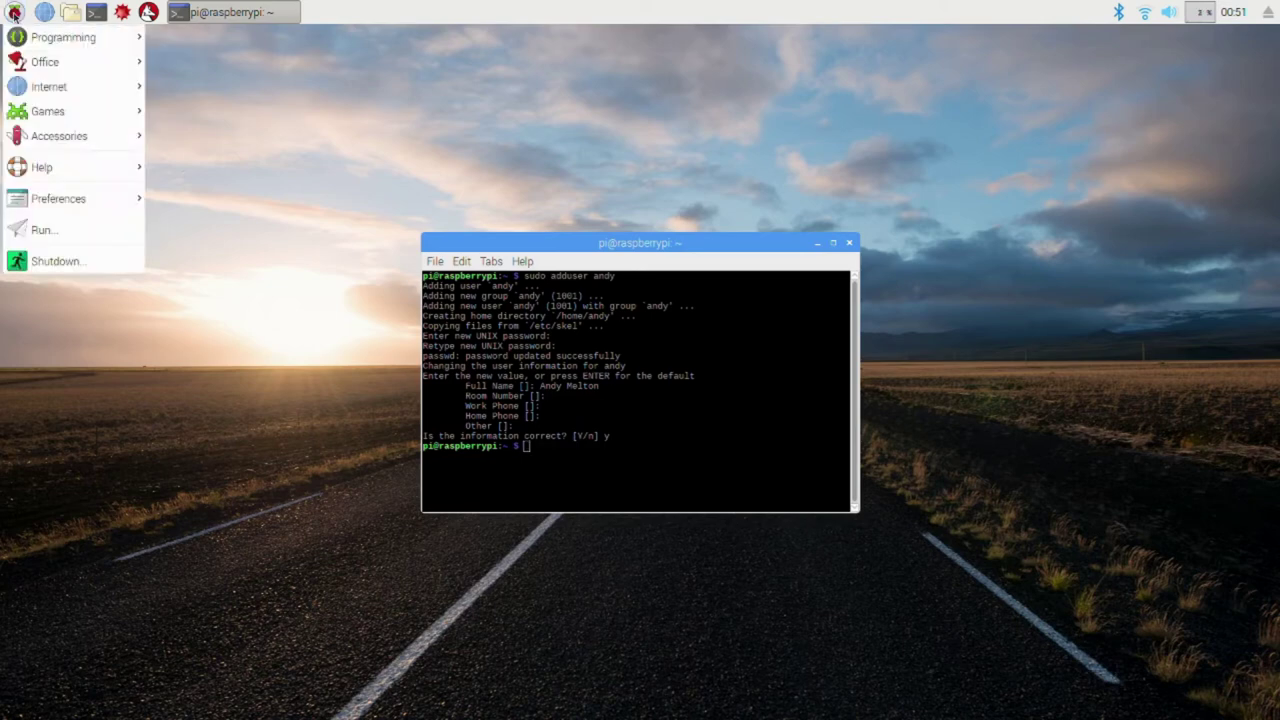
mouse_move(110, 199)
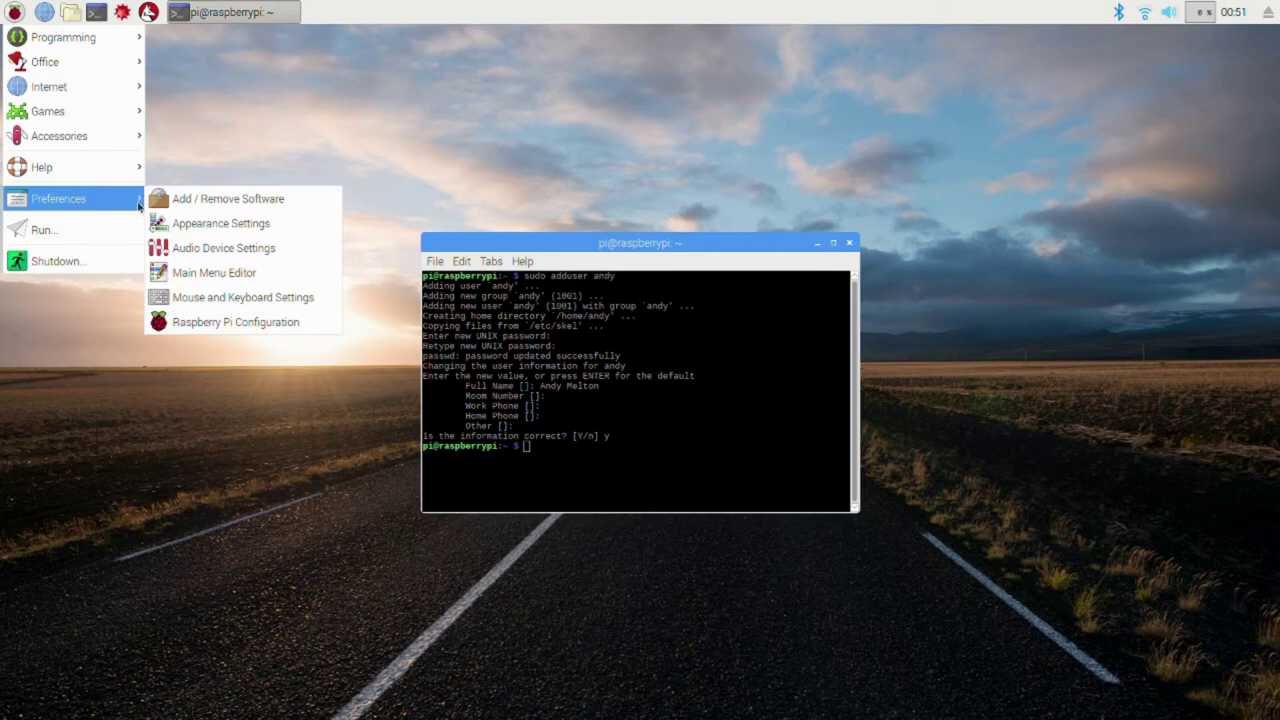
click(245, 322)
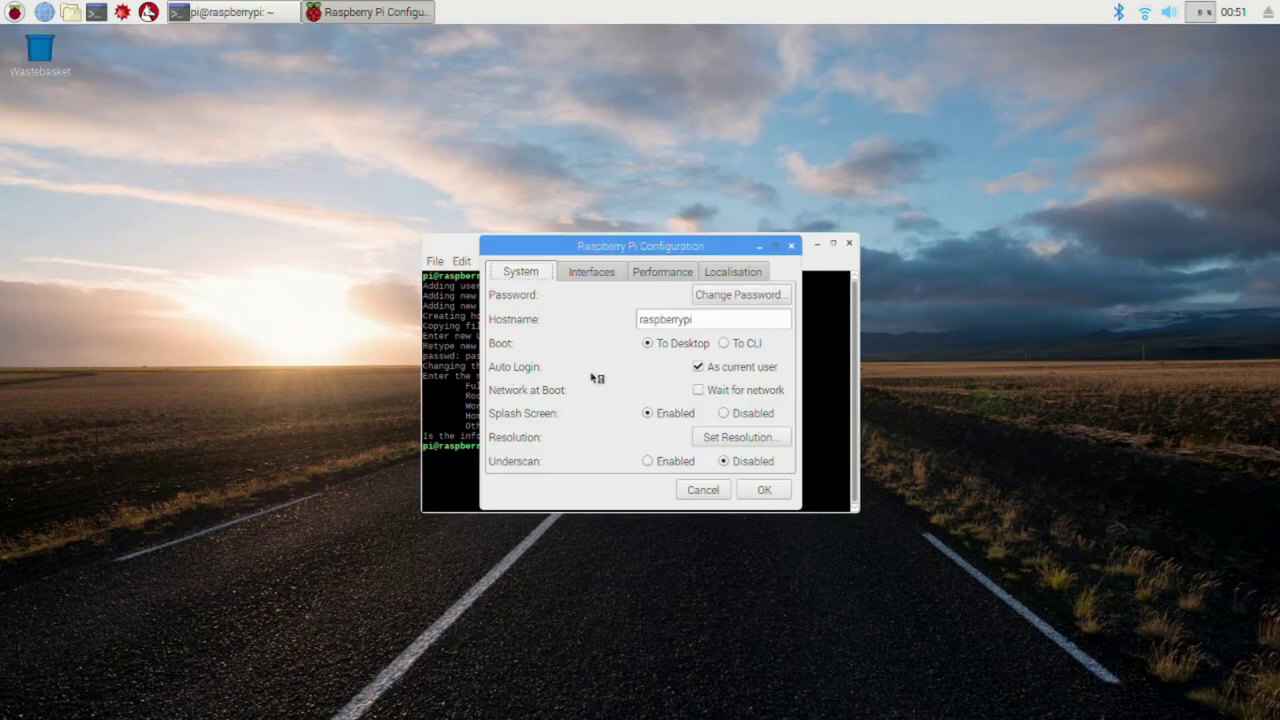
click(702, 368)
click(764, 490)
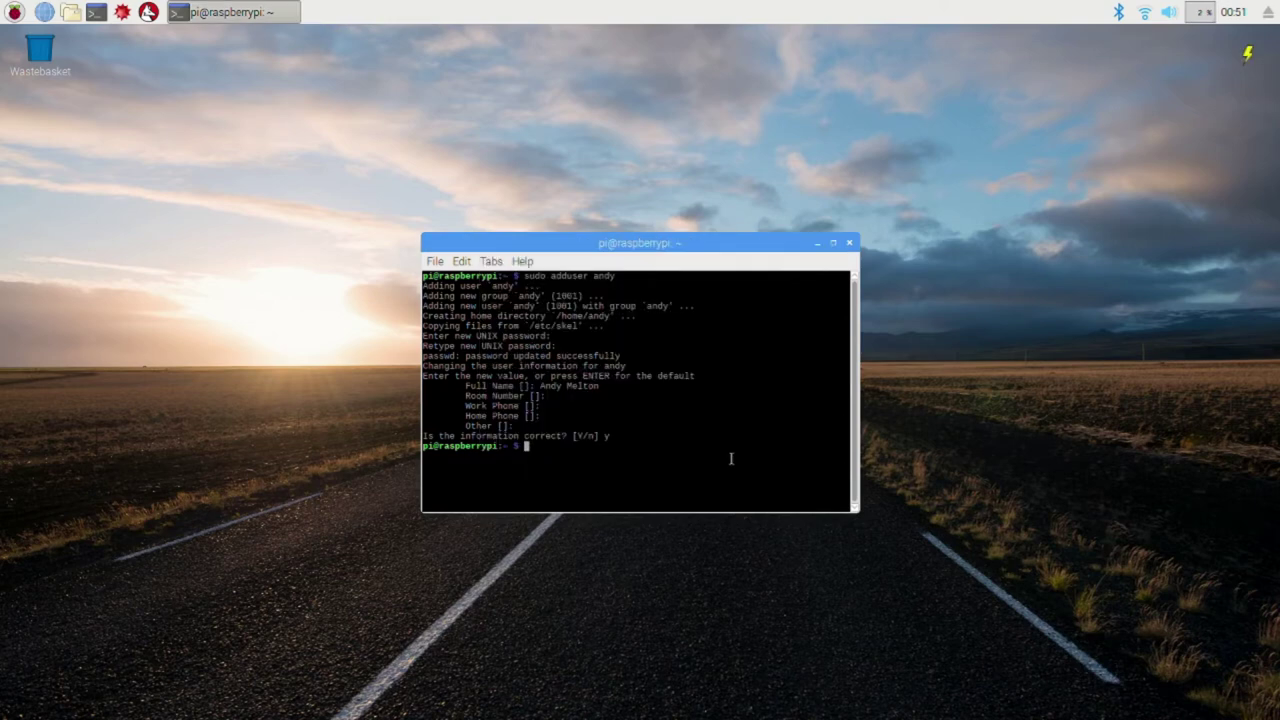
Step: Restart the Pi with sudo reboot
triple_click(727, 463)
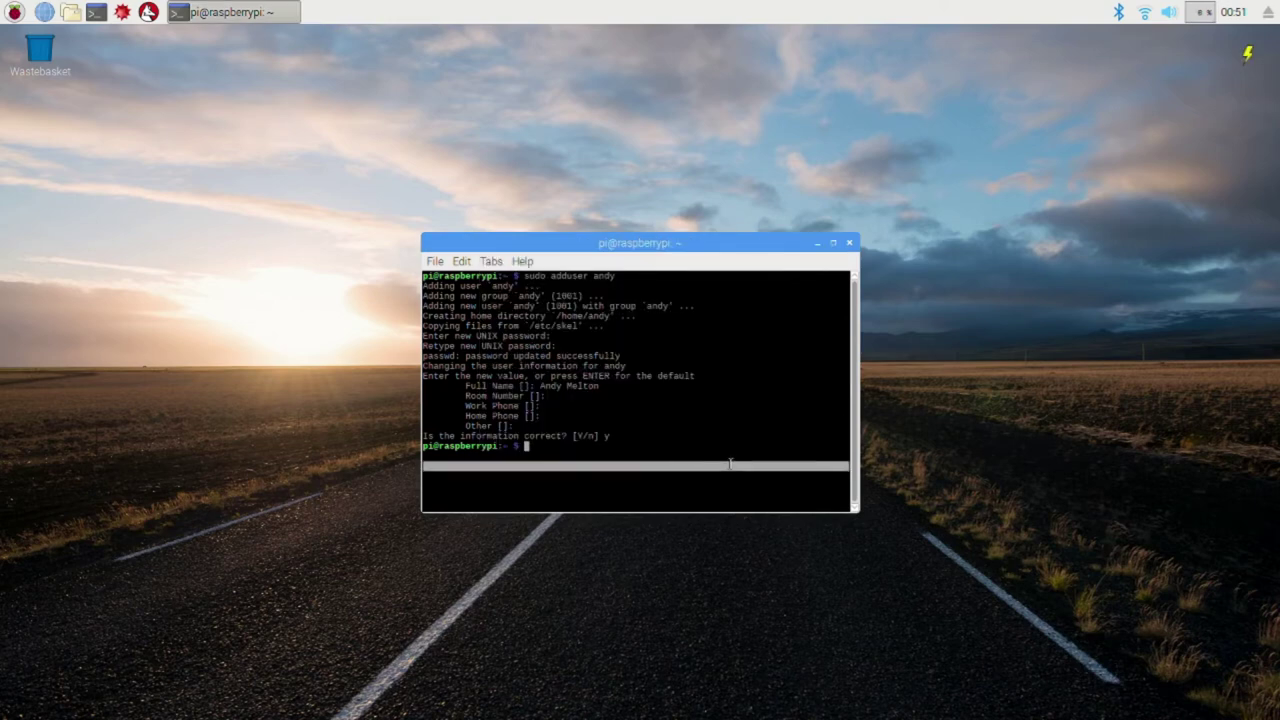
text(sudo reboot)
key(Return)
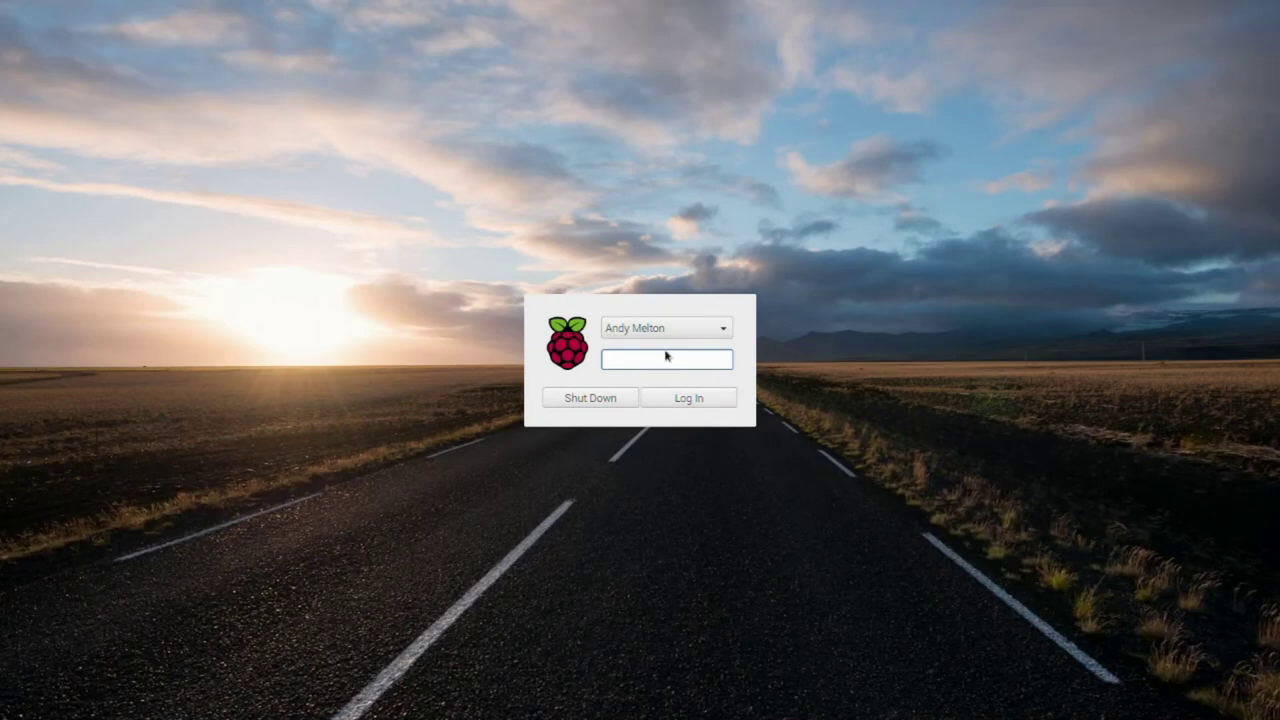
Step: Log back in as the pi user with its password
click(731, 330)
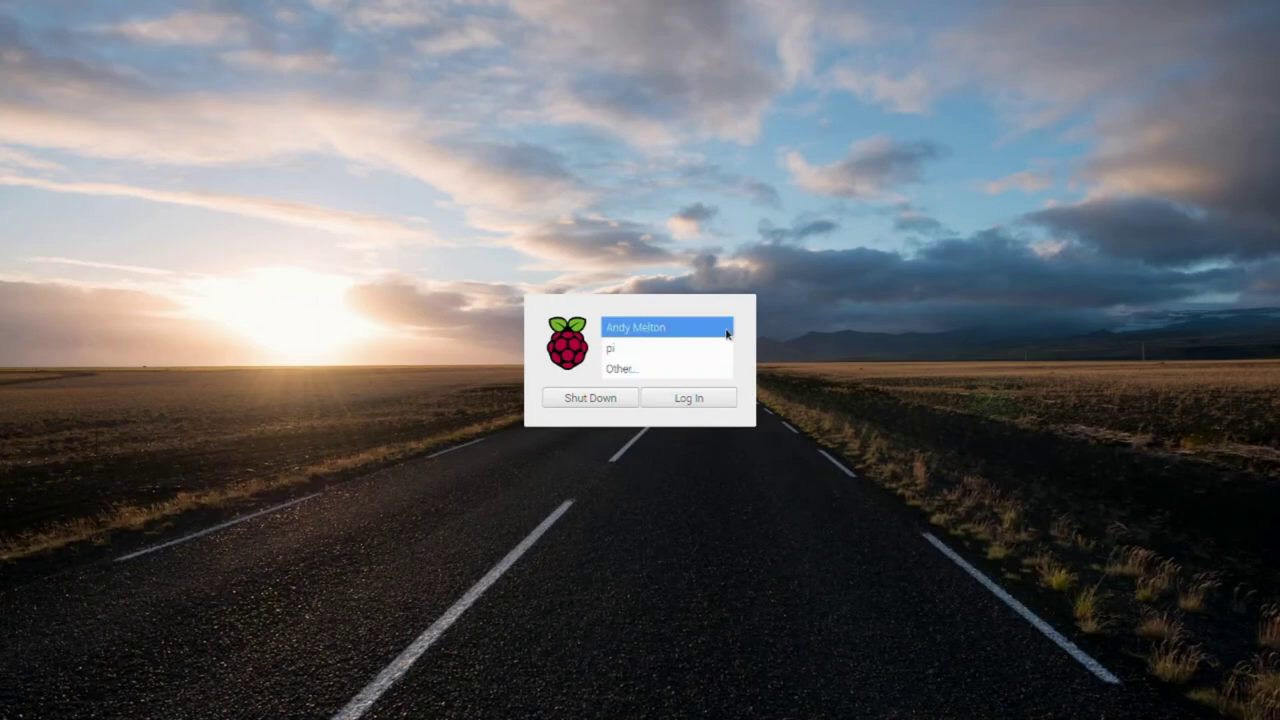
click(700, 350)
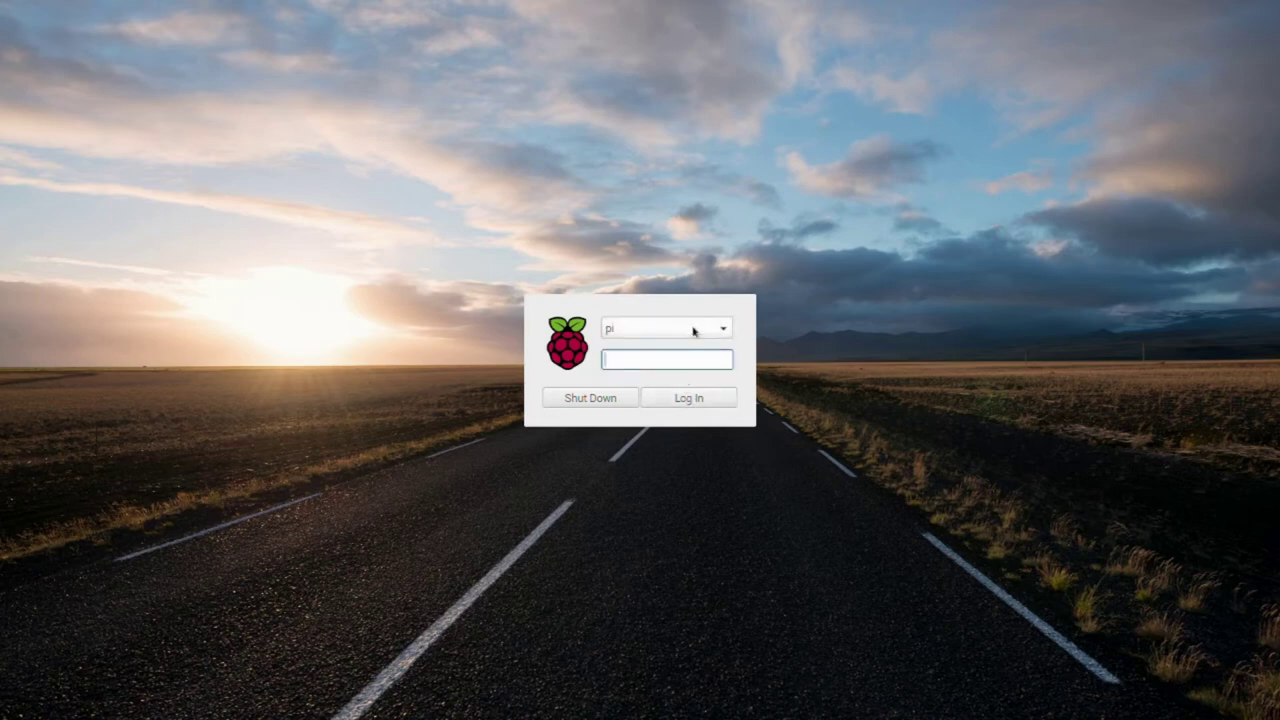
click(688, 336)
click(686, 310)
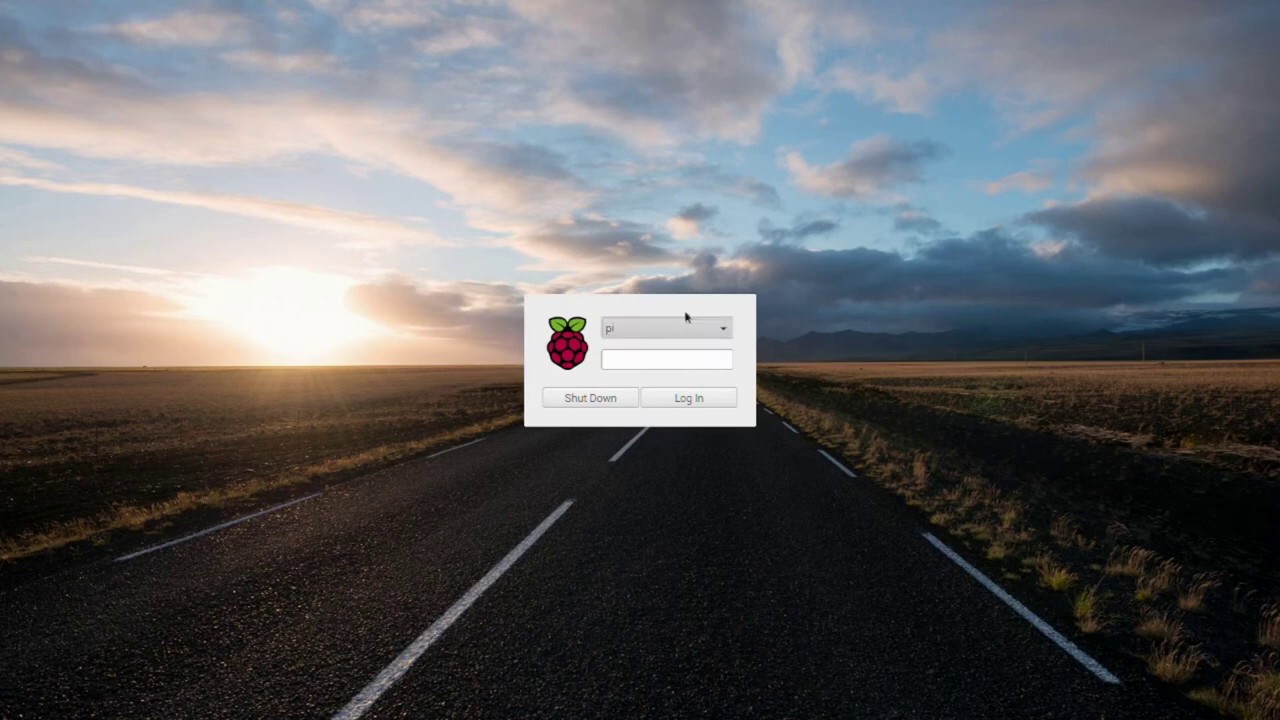
click(690, 338)
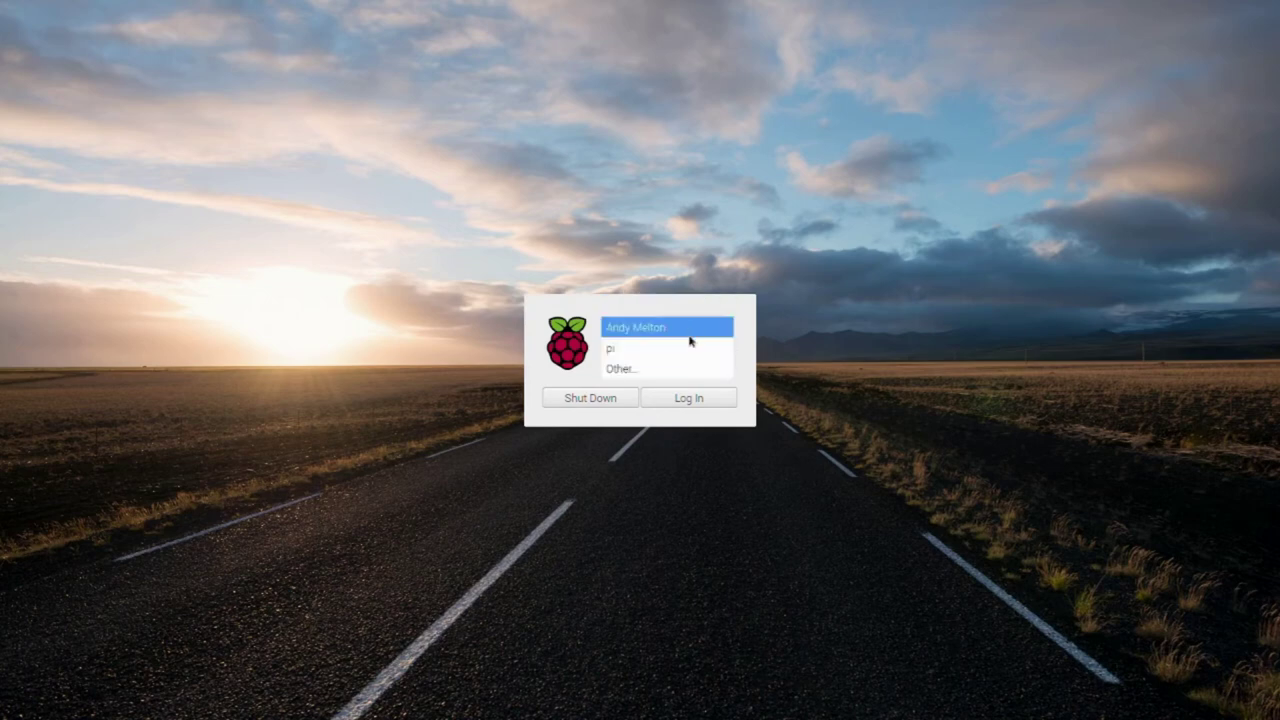
click(687, 352)
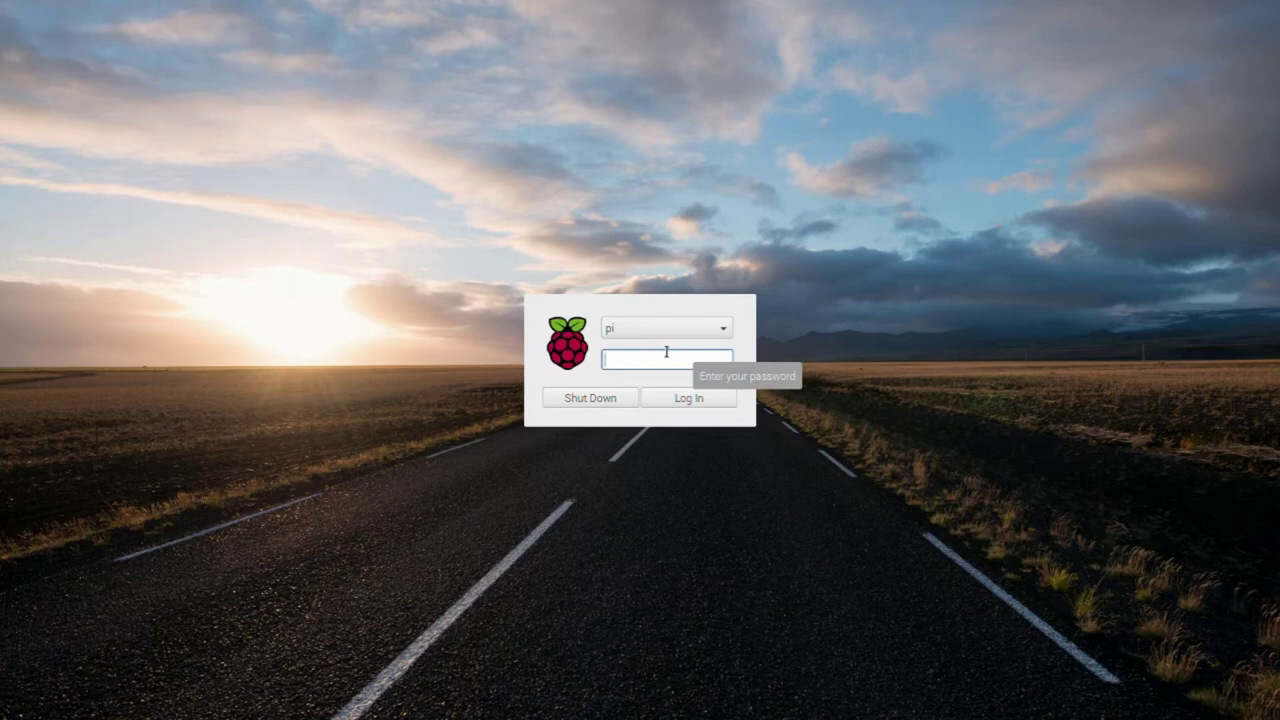
key(Return)
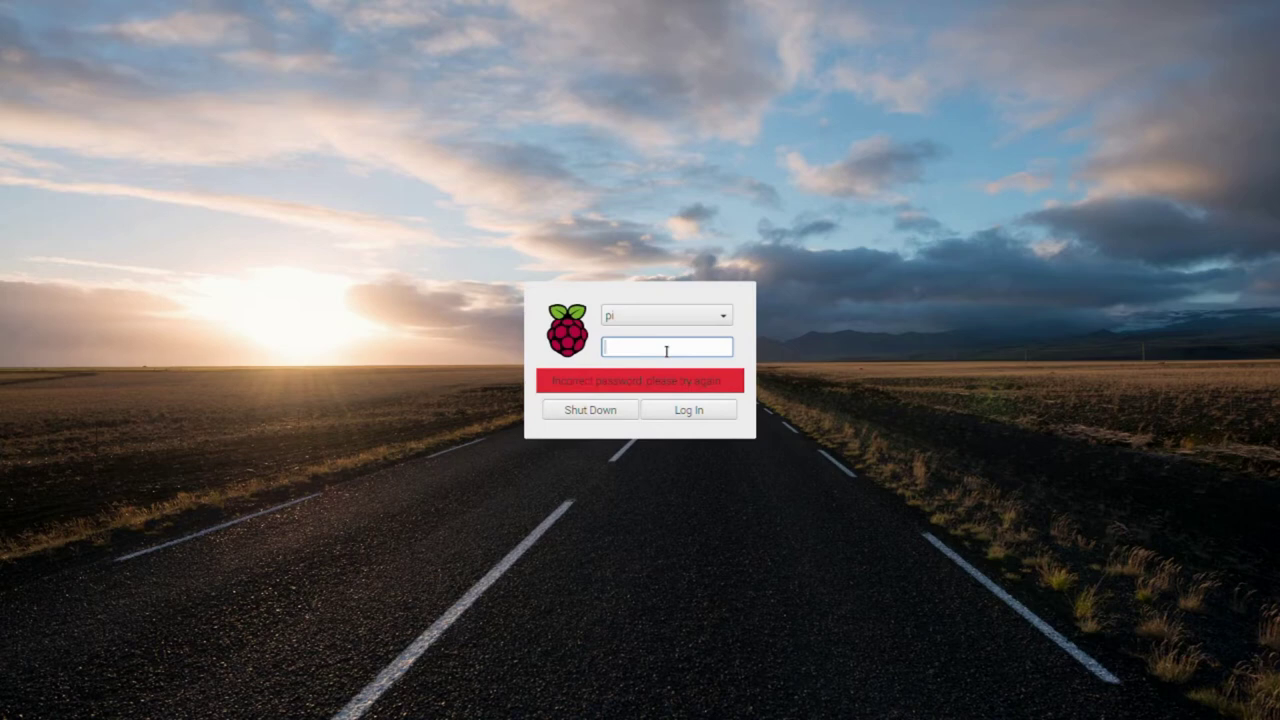
text(raspberry)
key(Return)
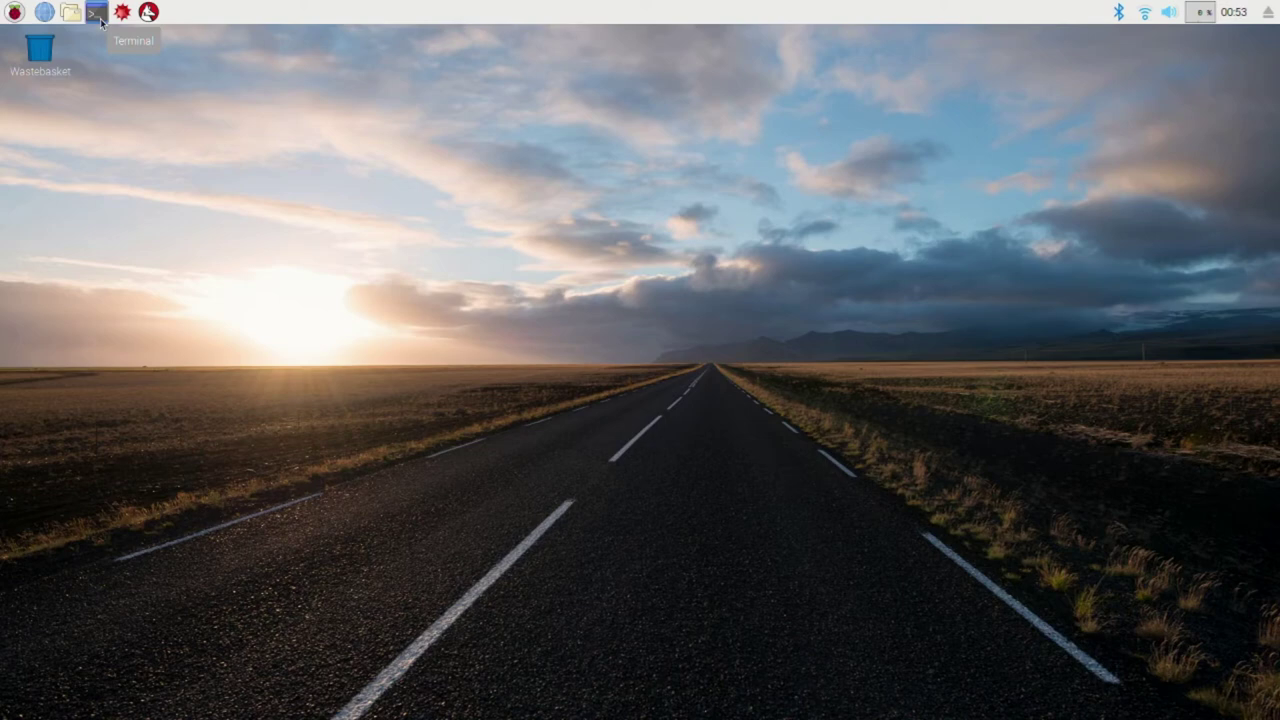
Step: Open the sudoers file with sudo visudo in a new terminal
click(100, 20)
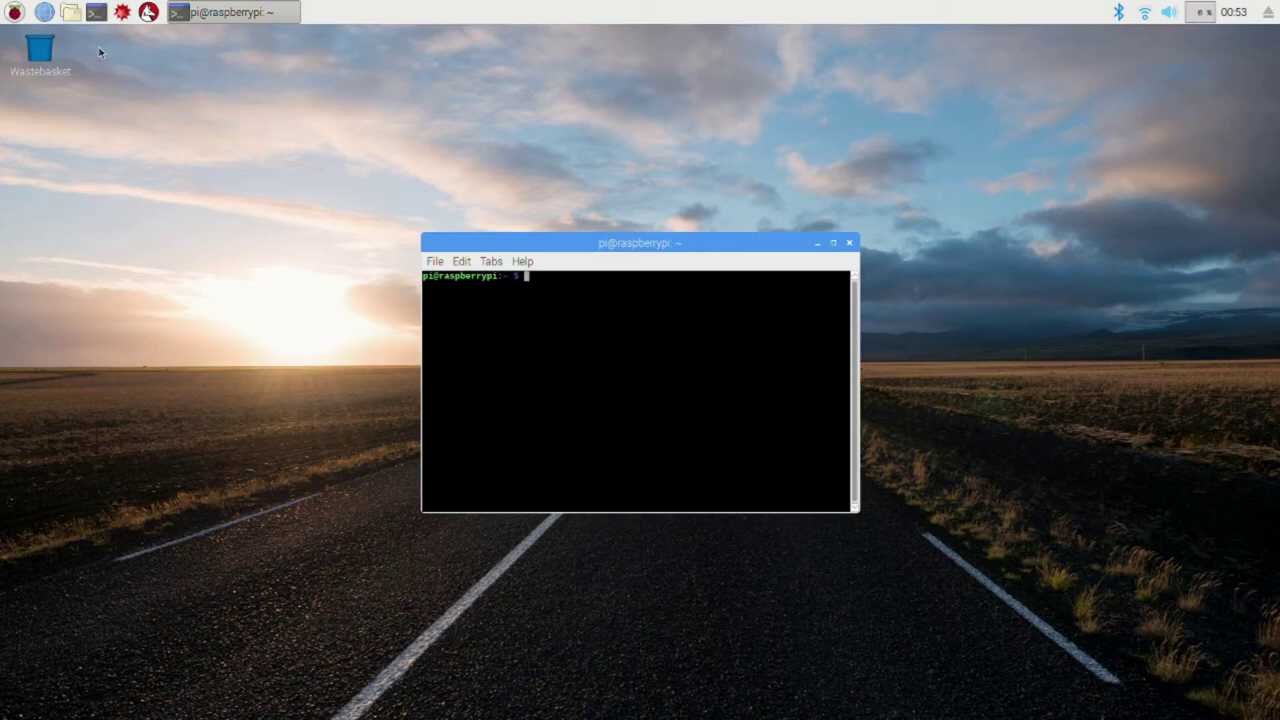
text(sudo vis)
text(do)
key(Return)
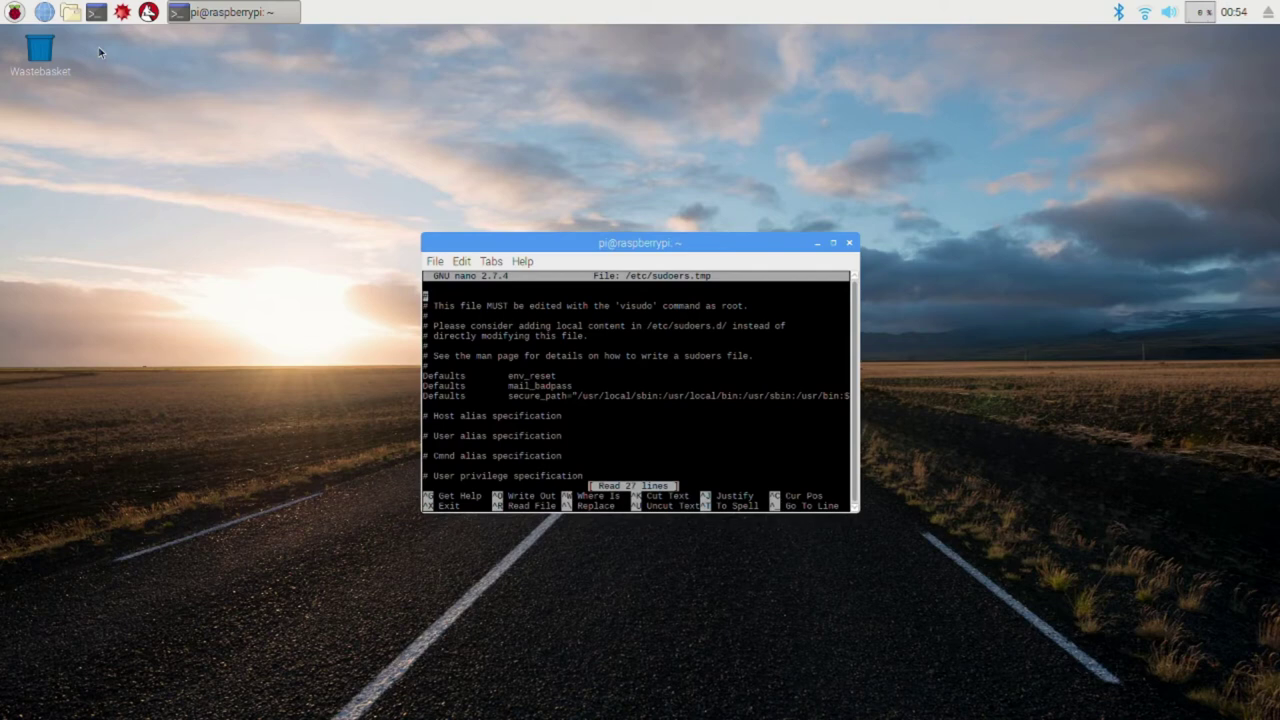
Step: Add a line granting the new user ALL=(ALL:ALL) ALL, save, and close the terminal
key(Down)
key(Down)
key(Down)
key(Down)
key(Down)
key(Down)
key(Down)
key(Down)
key(Down)
key(Down)
key(Down)
key(Down)
key(Down)
key(Down)
key(Down)
key(Down)
key(Down)
key(Down)
key(Down)
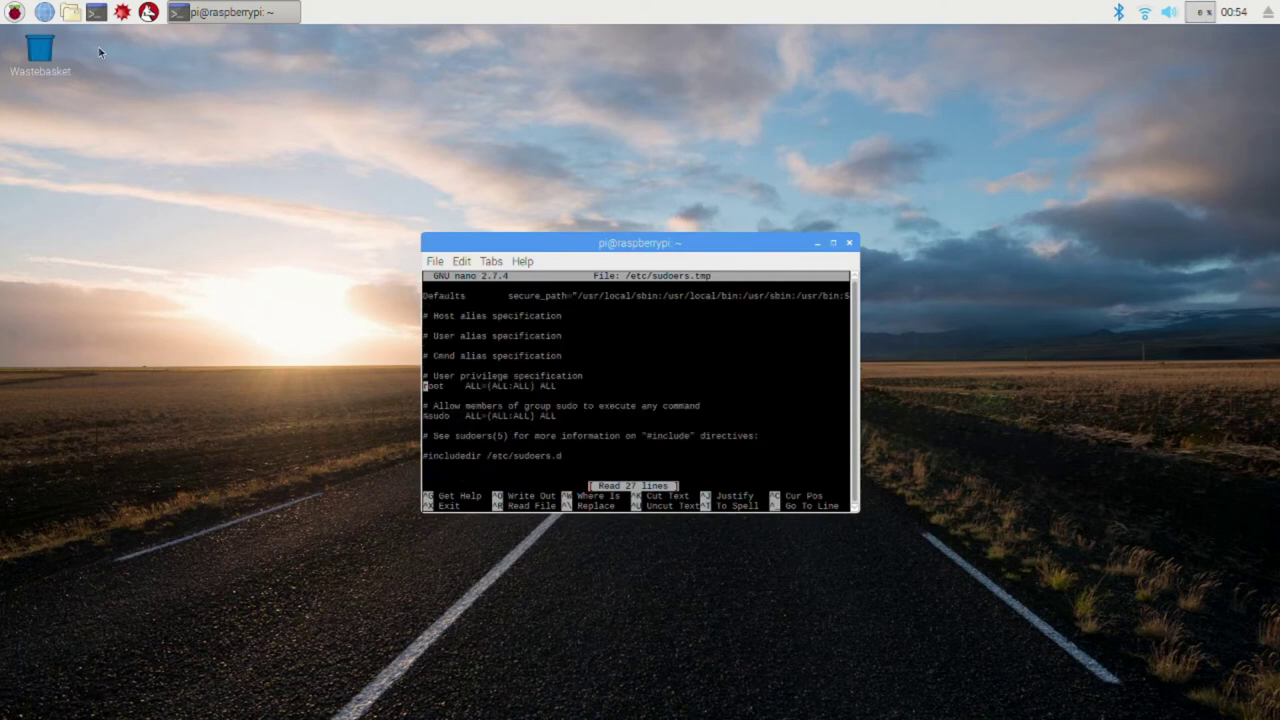
key(Down)
key(Return)
key(Up)
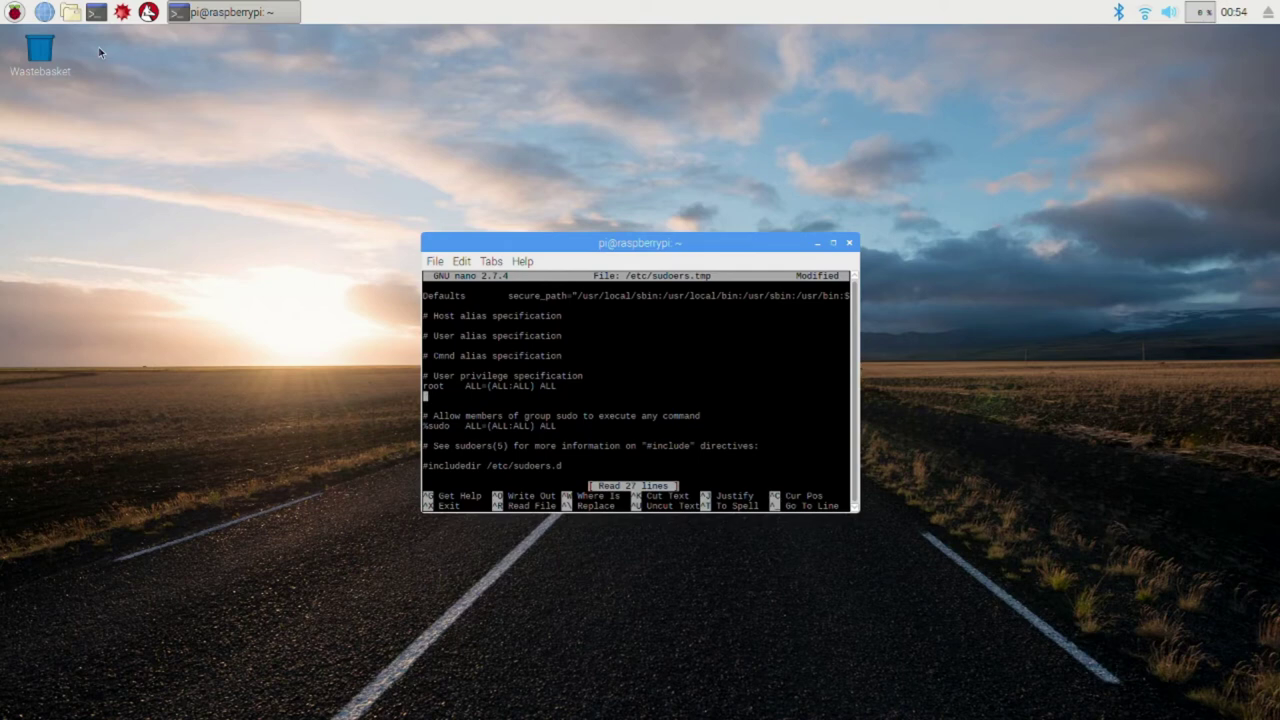
text(andy)
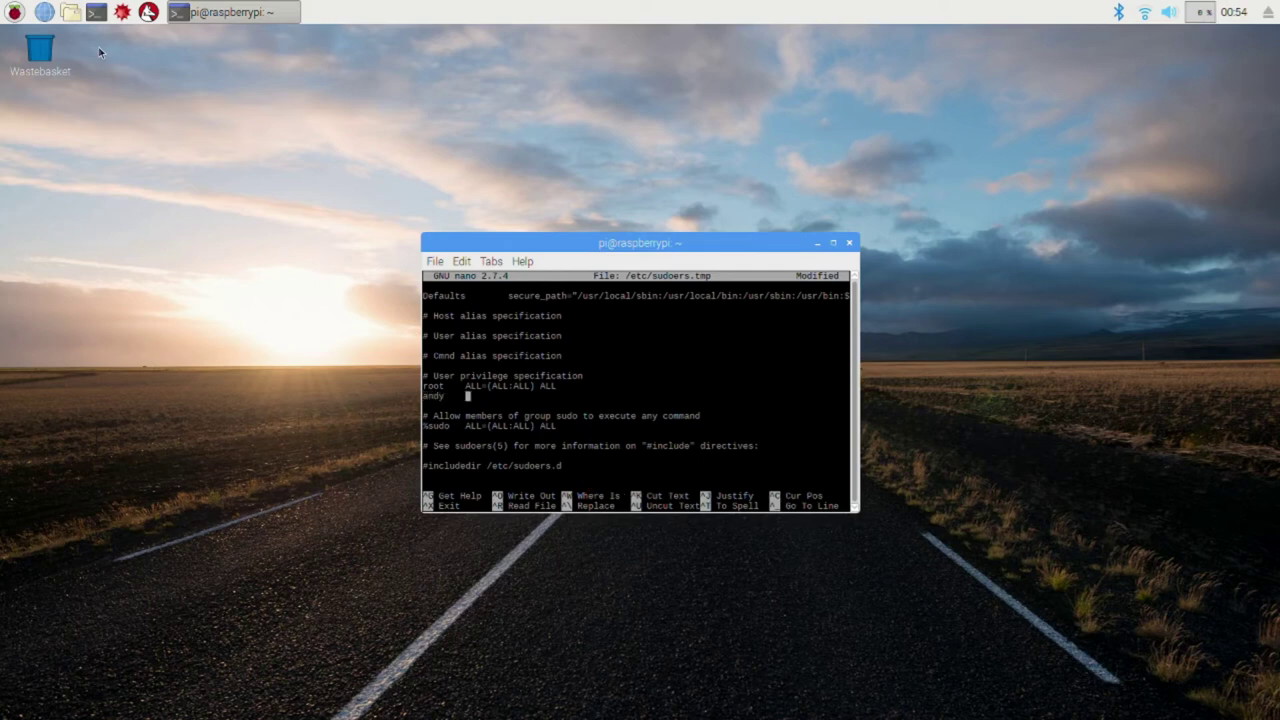
text(    ALL=(ALL:ALL) ALL)
key(ctrl+x)
key(y)
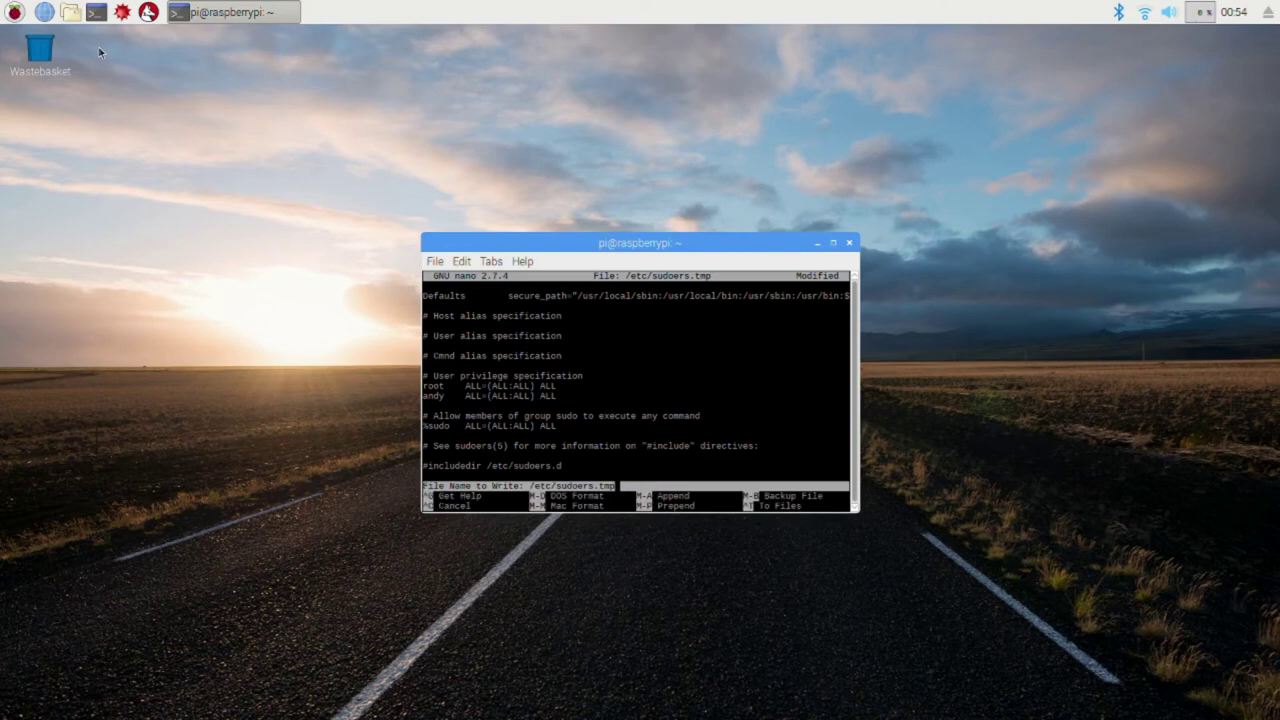
key(Return)
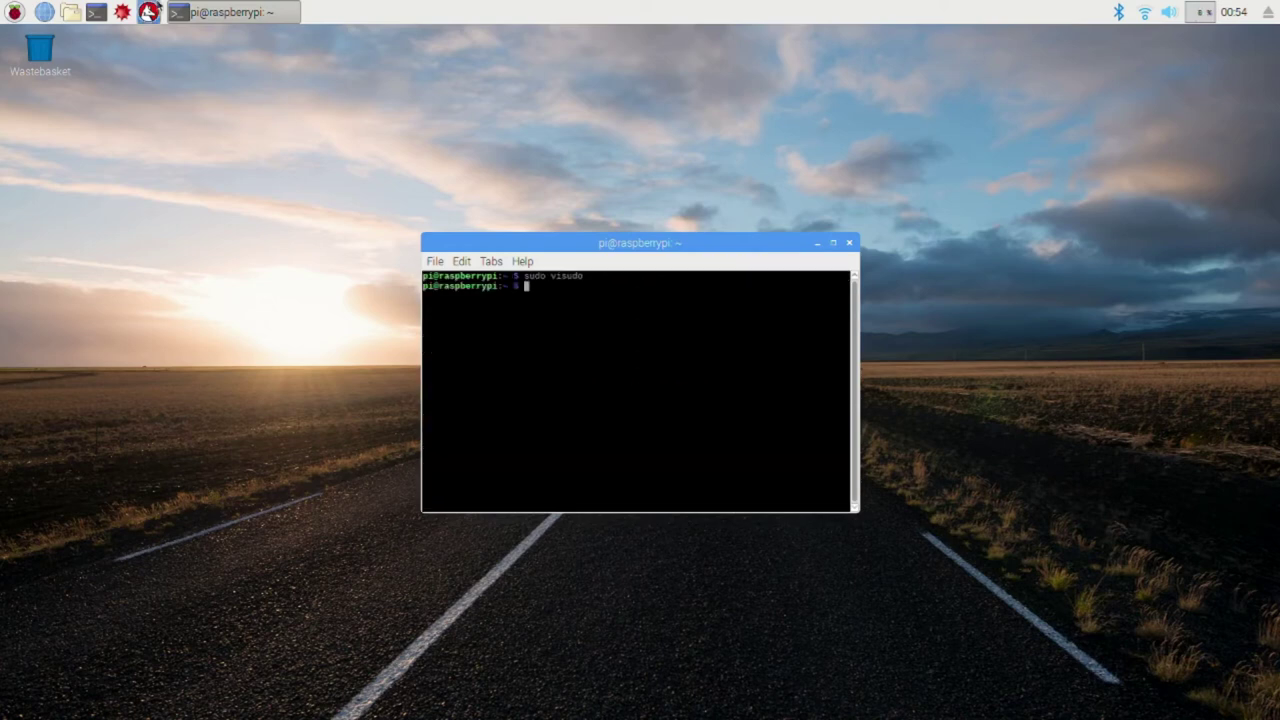
click(849, 245)
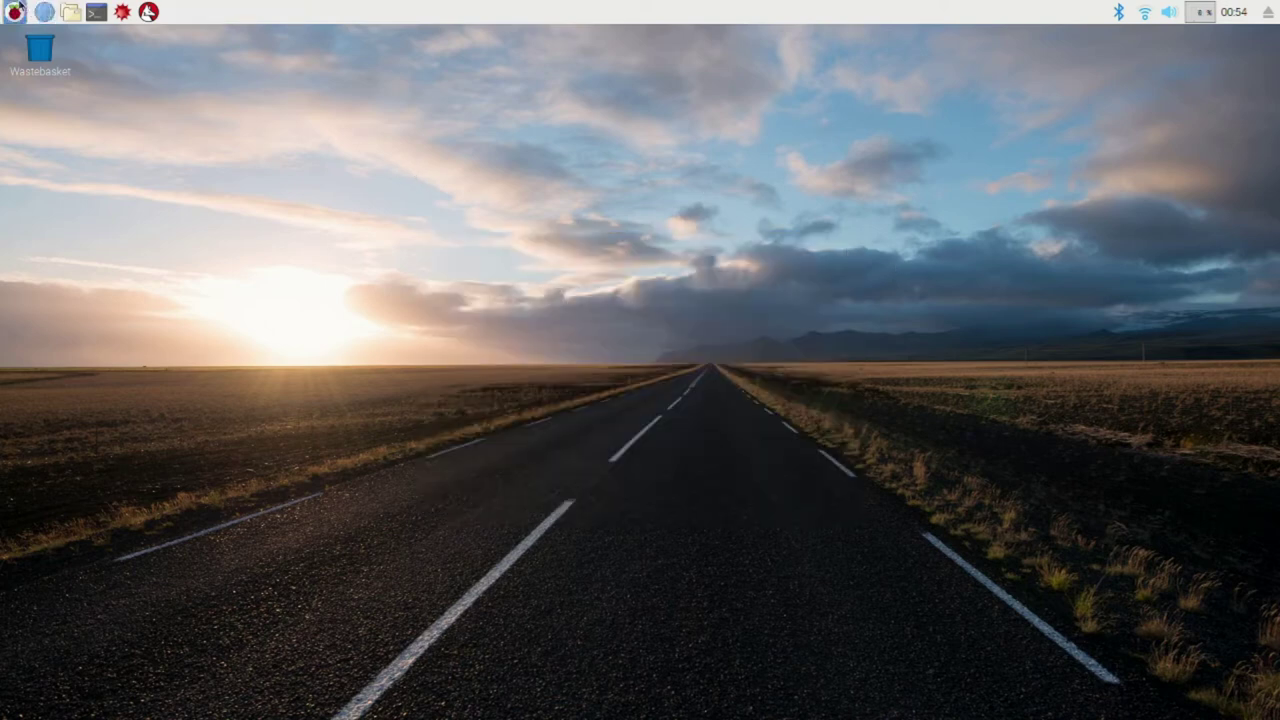
Step: Log out of the pi session via Shutdown > Logout and sign in as the new user with its password
click(15, 11)
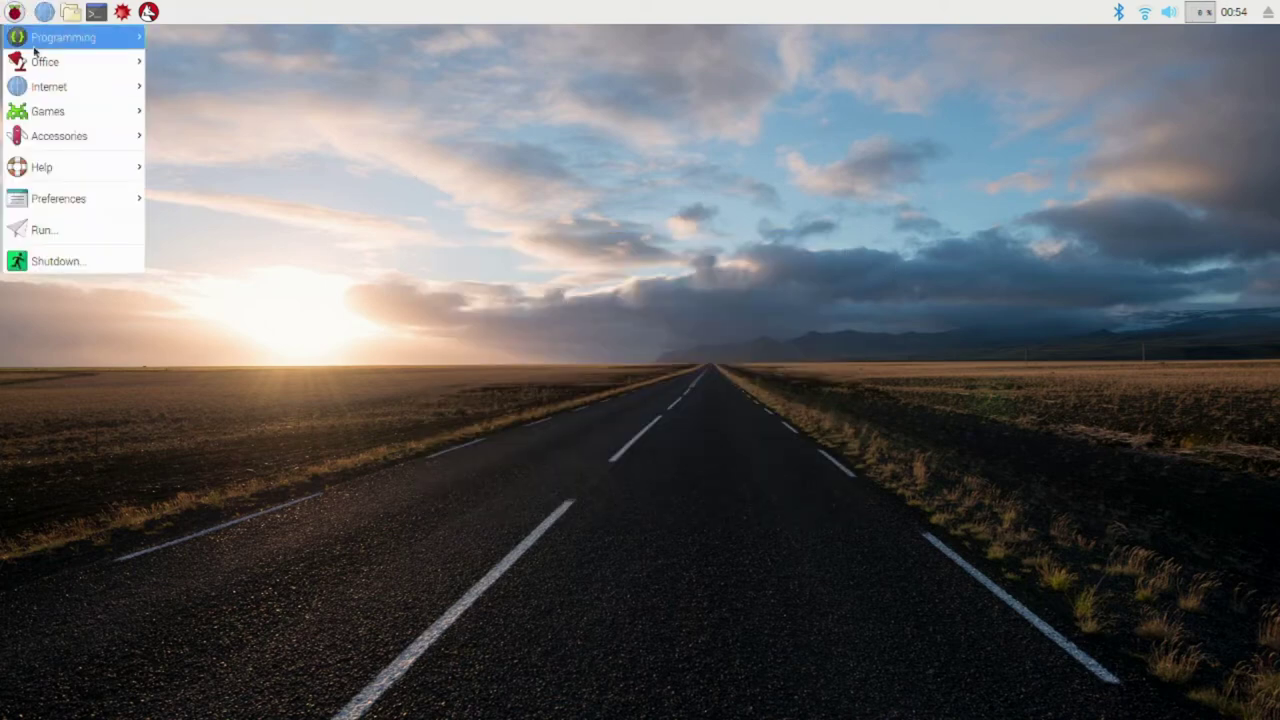
click(78, 262)
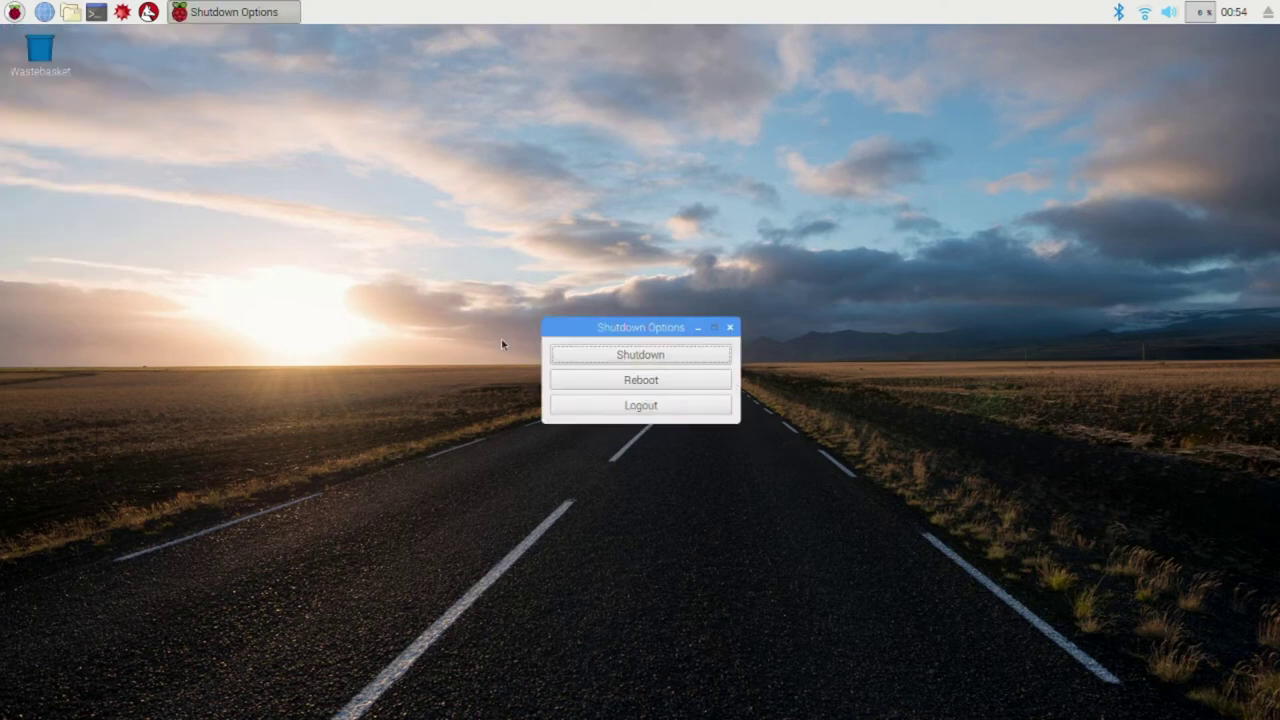
click(587, 410)
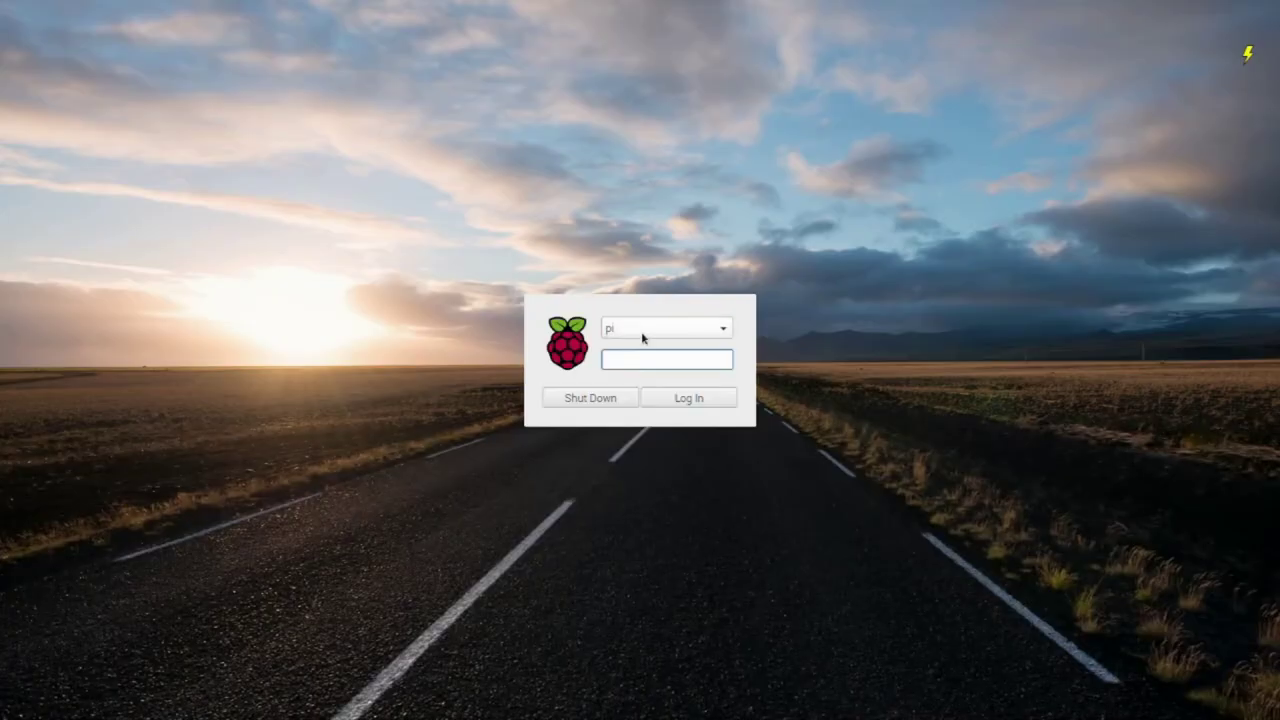
click(643, 338)
click(640, 334)
text(•••••••••)
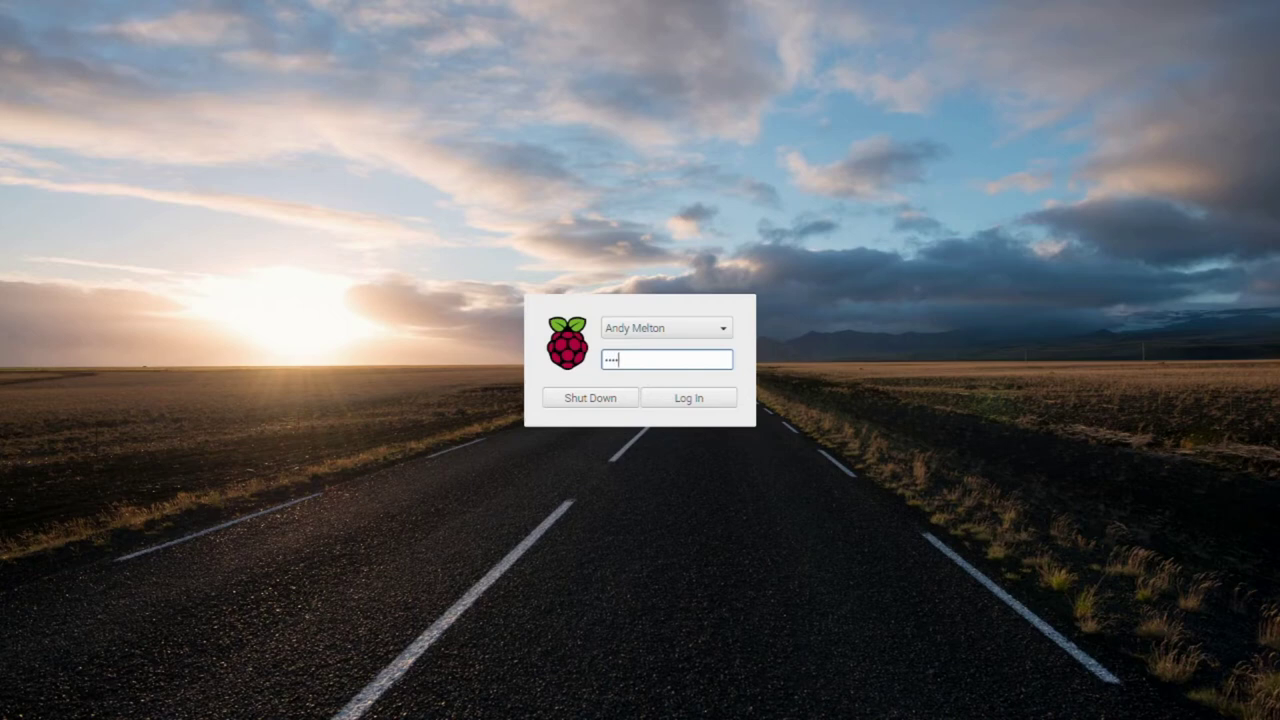
key(Return)
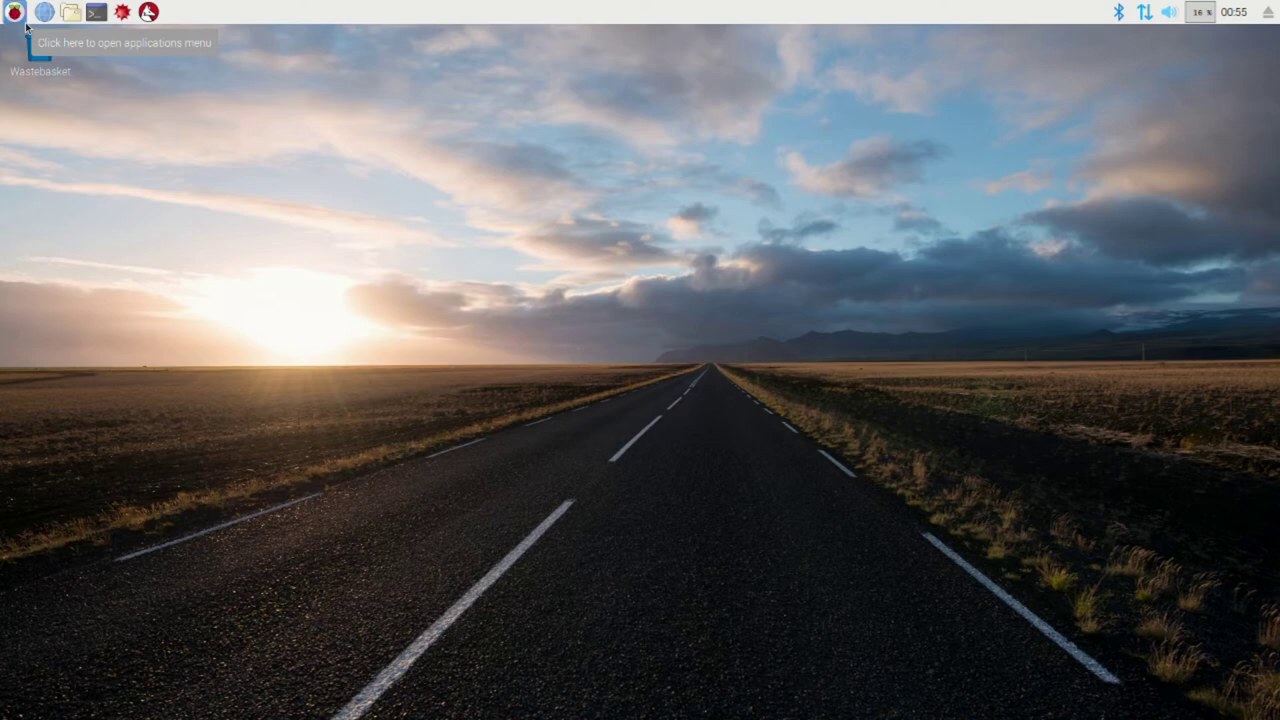
Step: In a terminal, run sudo apt-get install filezilla, give the sudo password and confirm with y
click(13, 14)
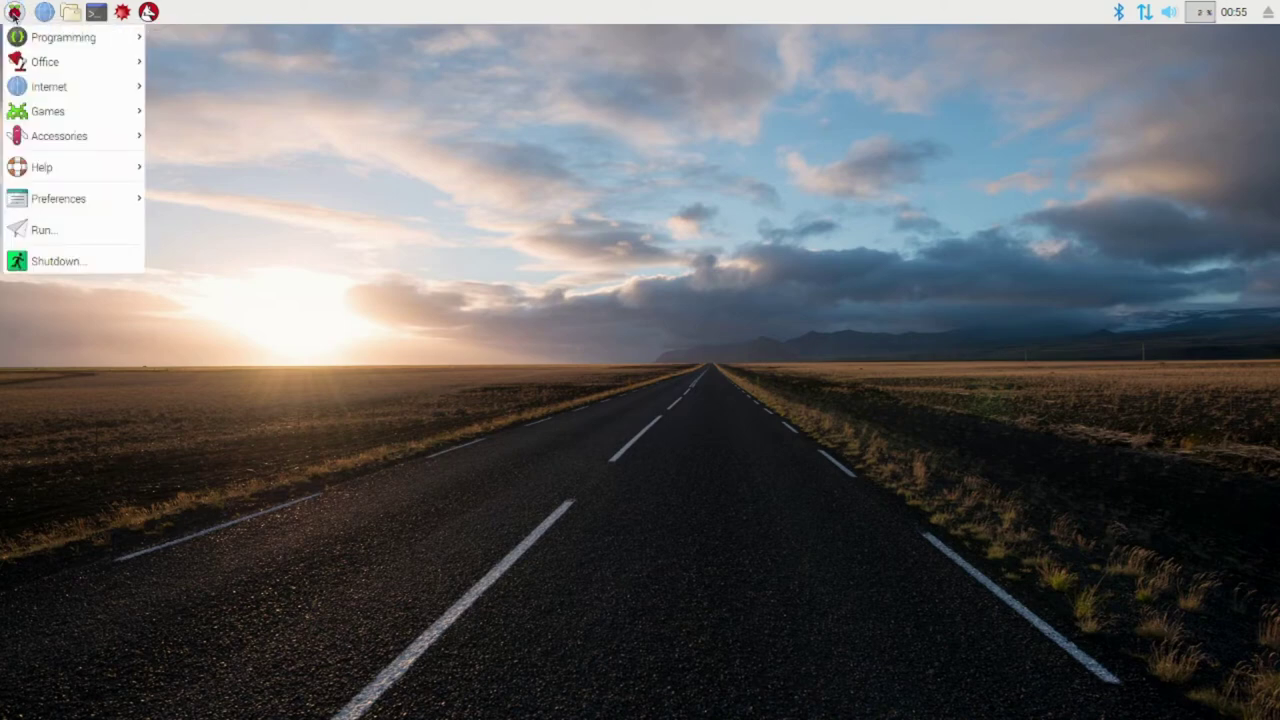
click(203, 89)
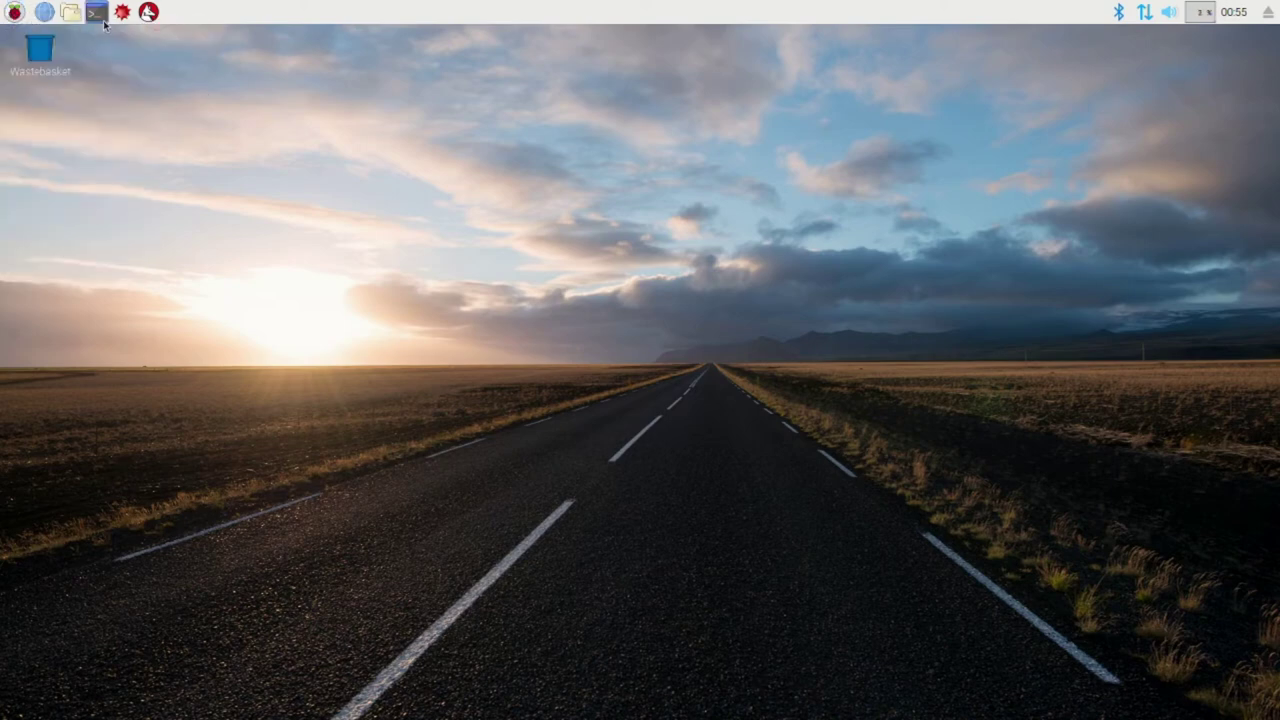
click(104, 21)
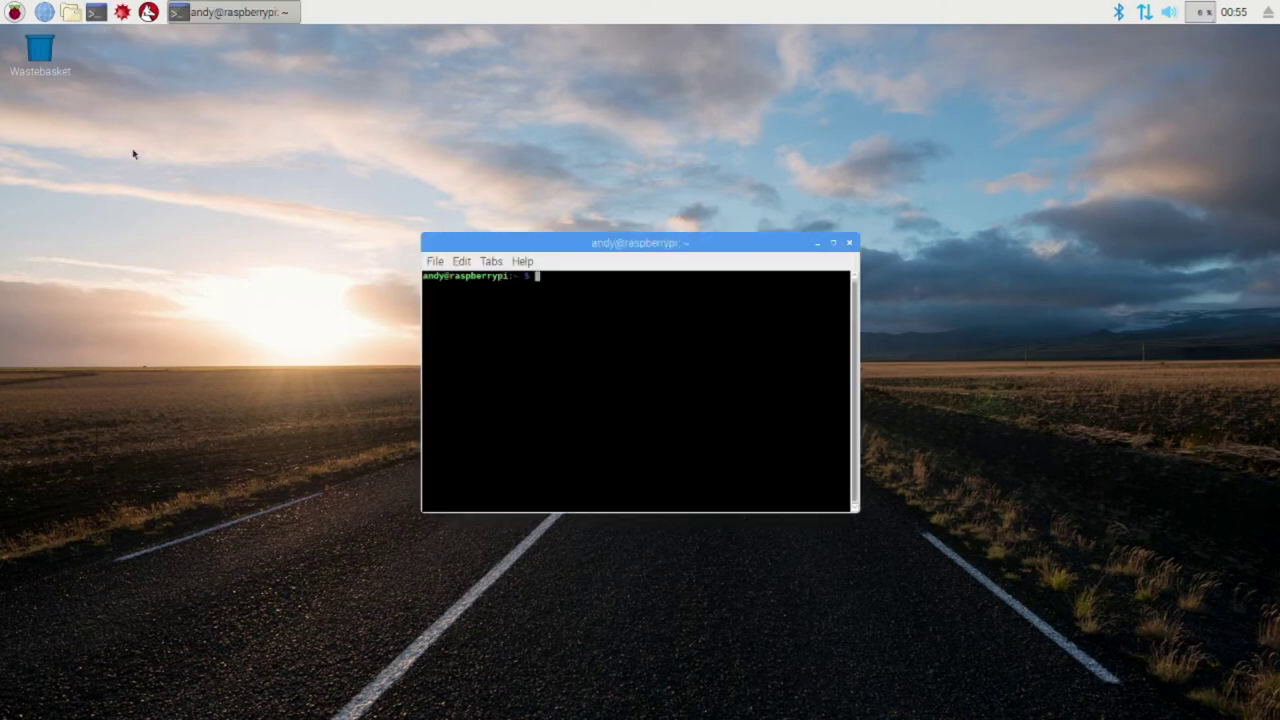
text(sudo apt-get install)
text(filezilla)
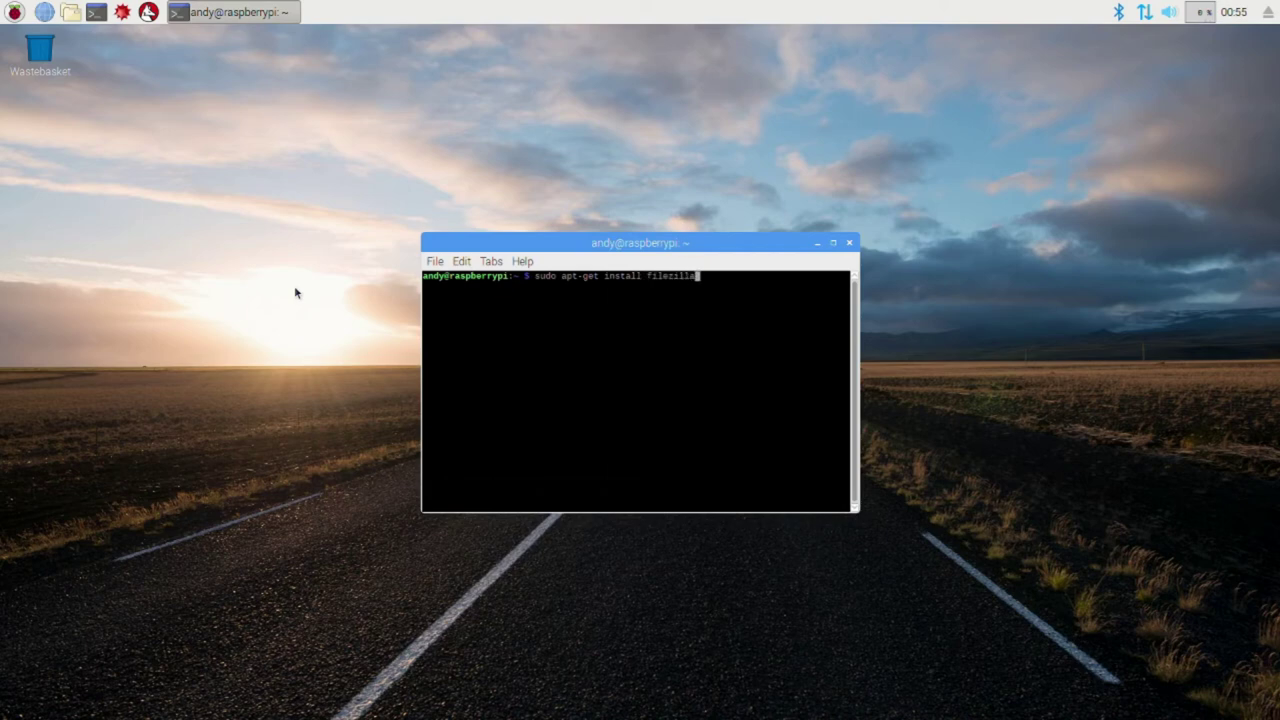
key(Return)
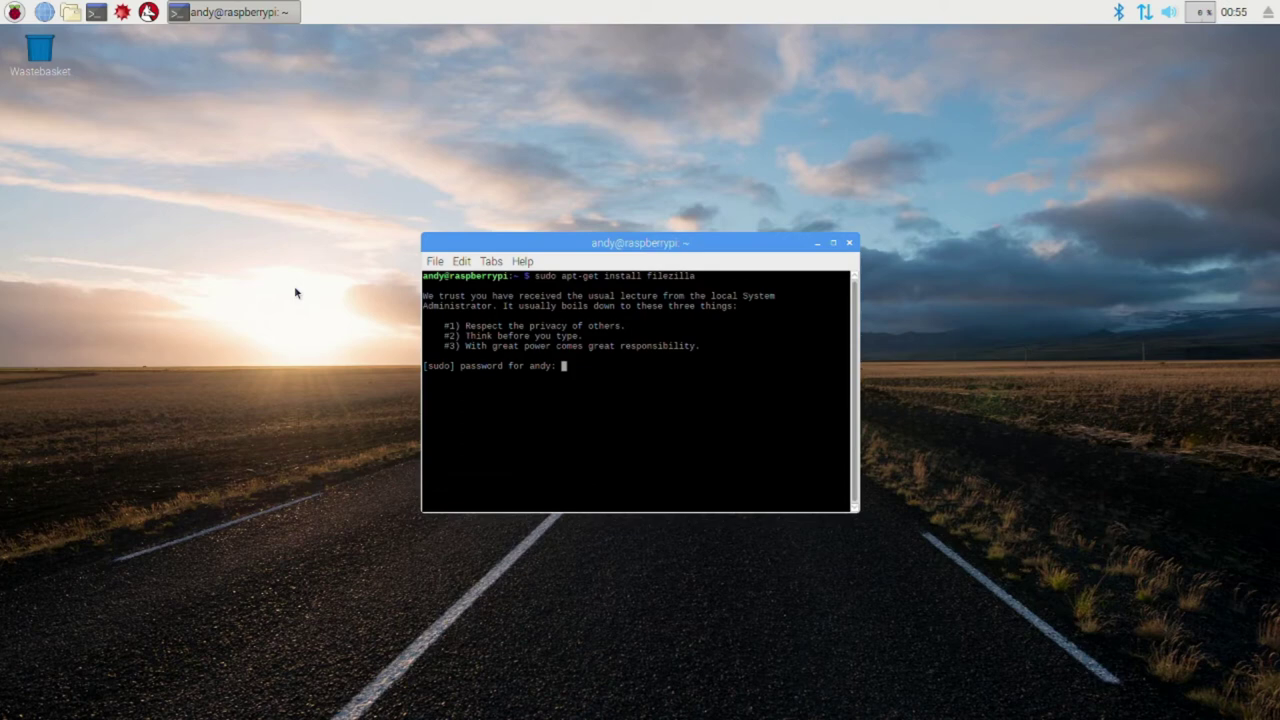
key(Return)
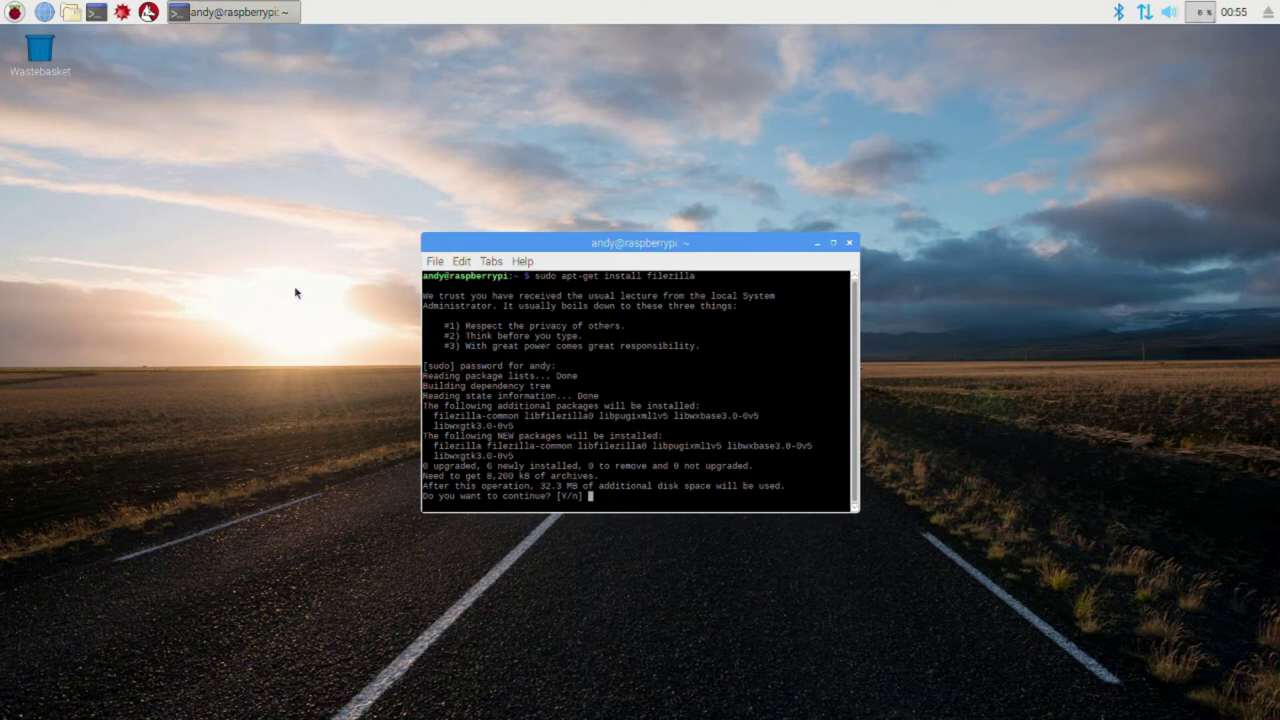
text(y)
key(Return)
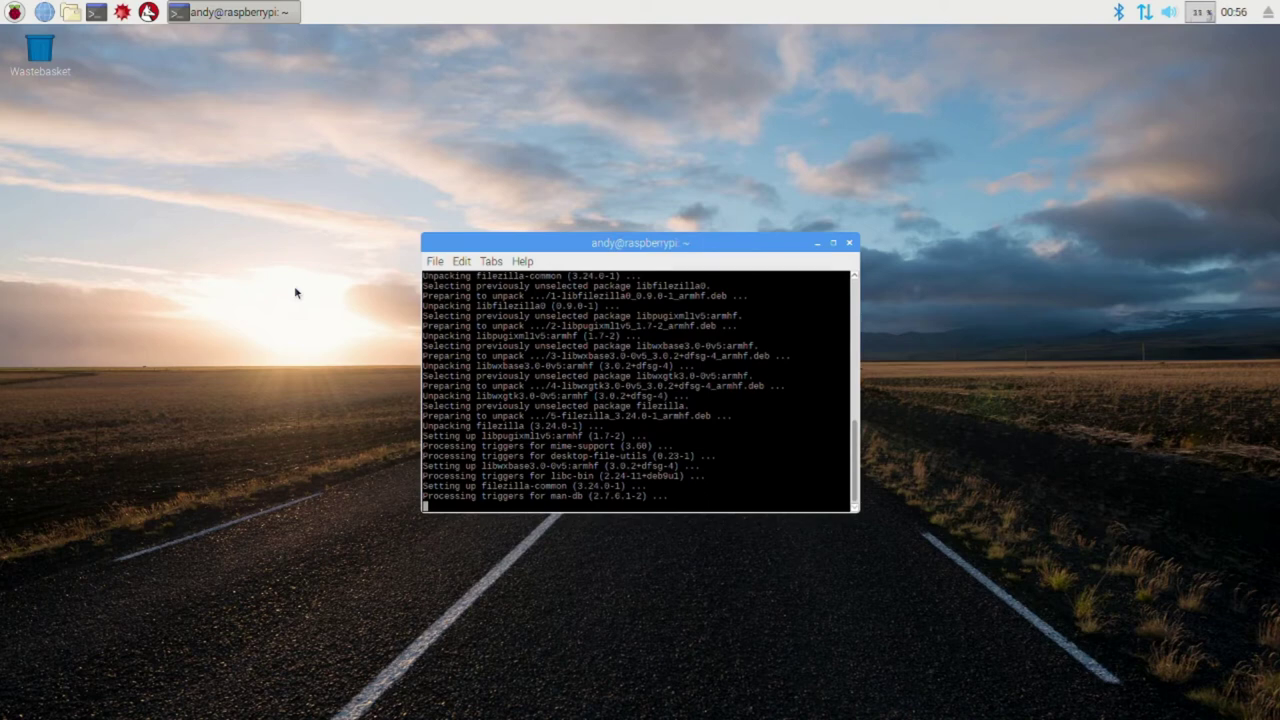
click(14, 13)
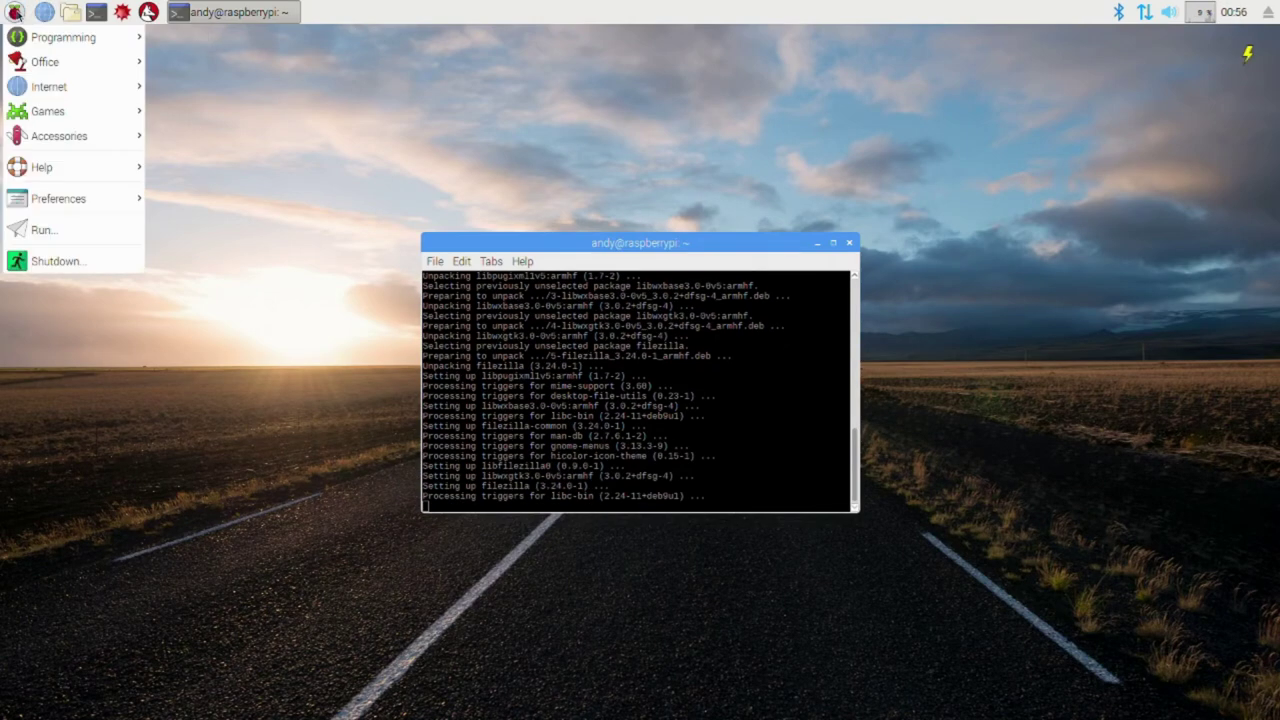
Step: Launch SD Card Copier from Accessories and authenticate with the administrator password
mouse_move(70, 138)
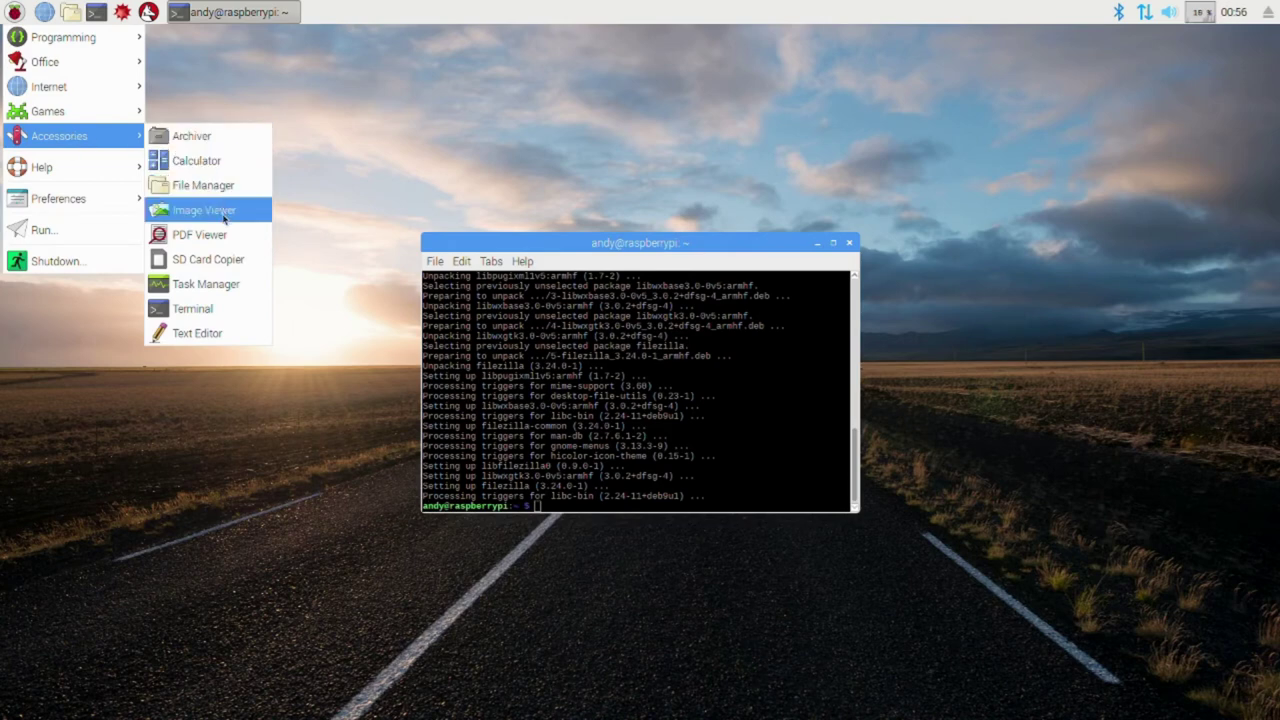
click(214, 262)
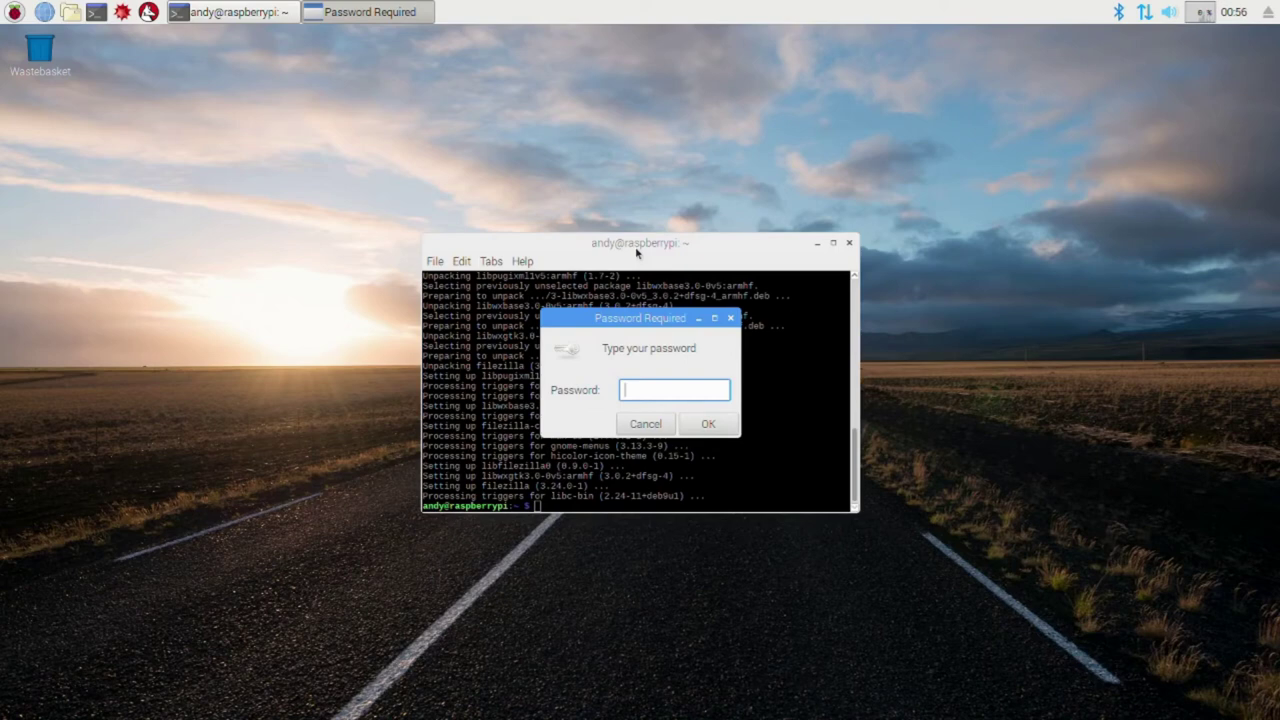
text(**********)
key(Return)
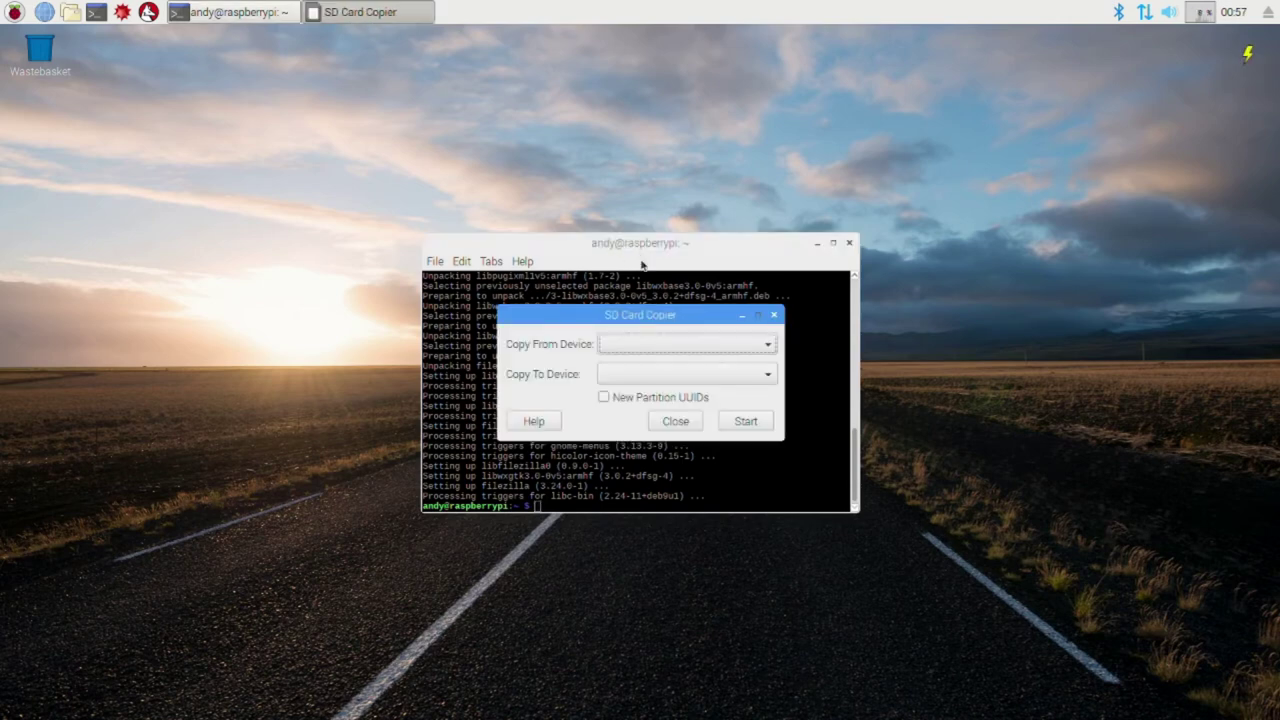
Step: Start copying SL32G onto the Mass Storage Device, confirm the erase, then cancel the copy
click(649, 345)
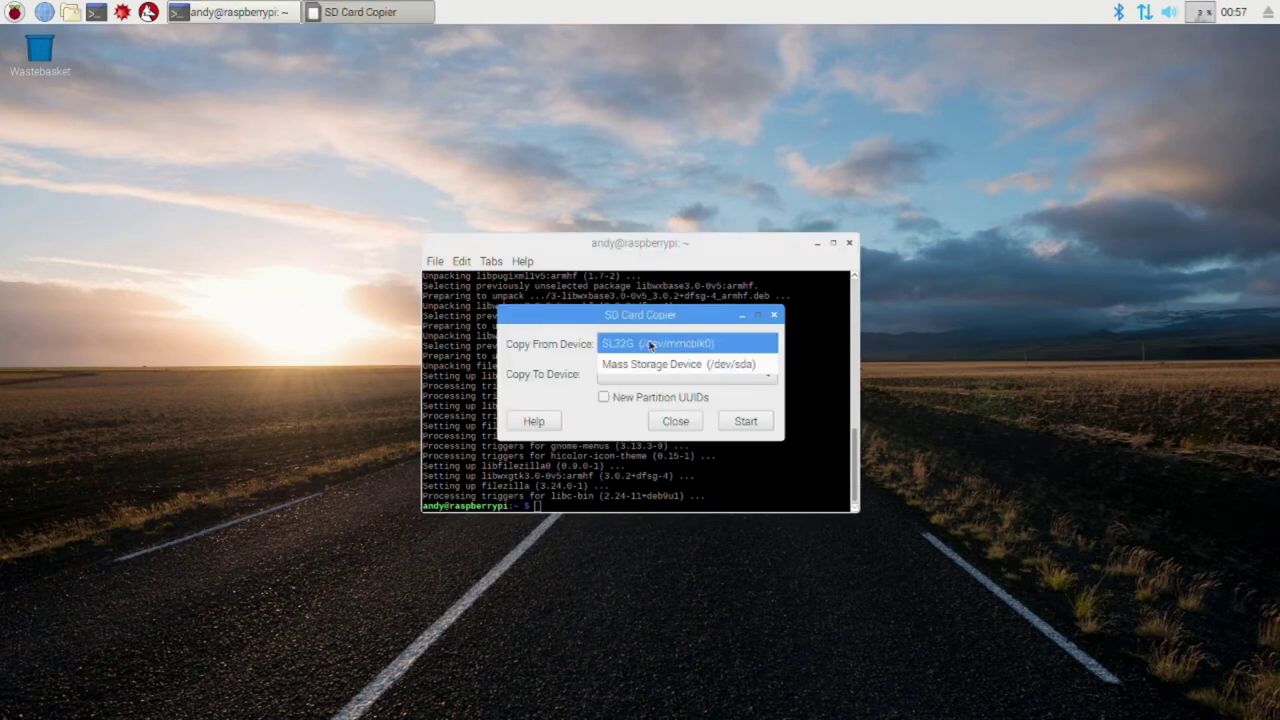
click(720, 345)
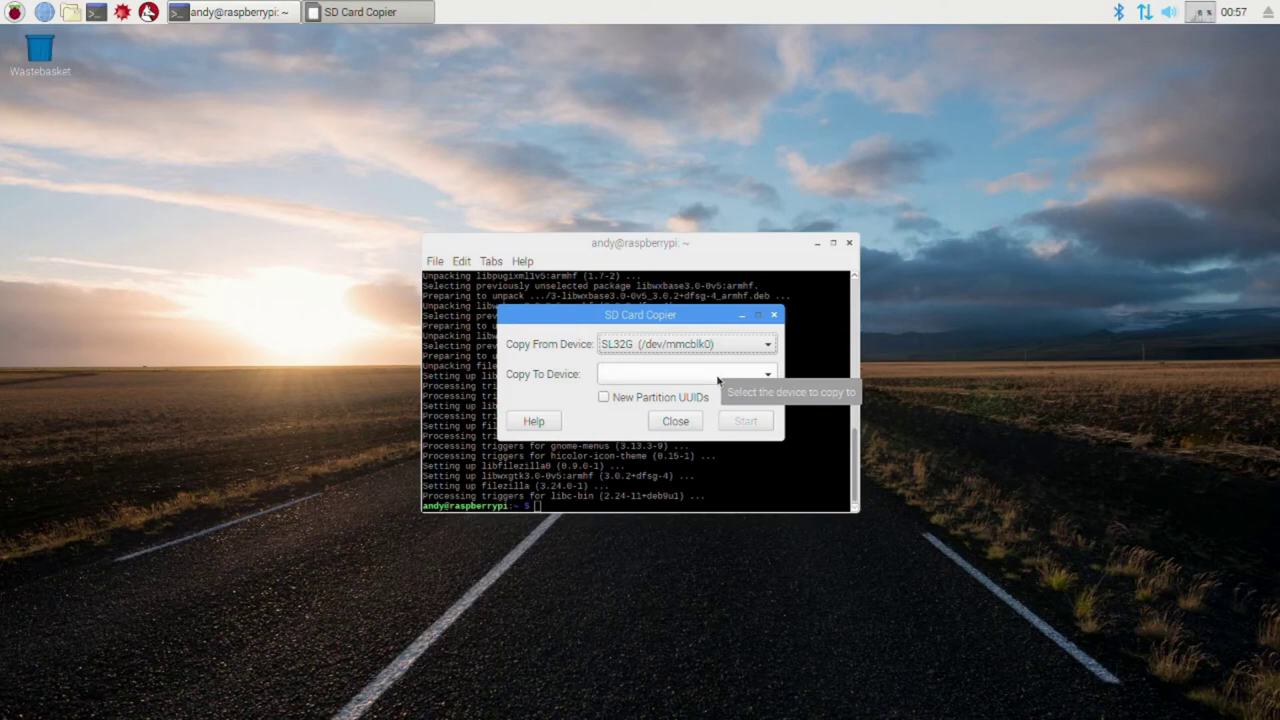
click(718, 380)
click(718, 378)
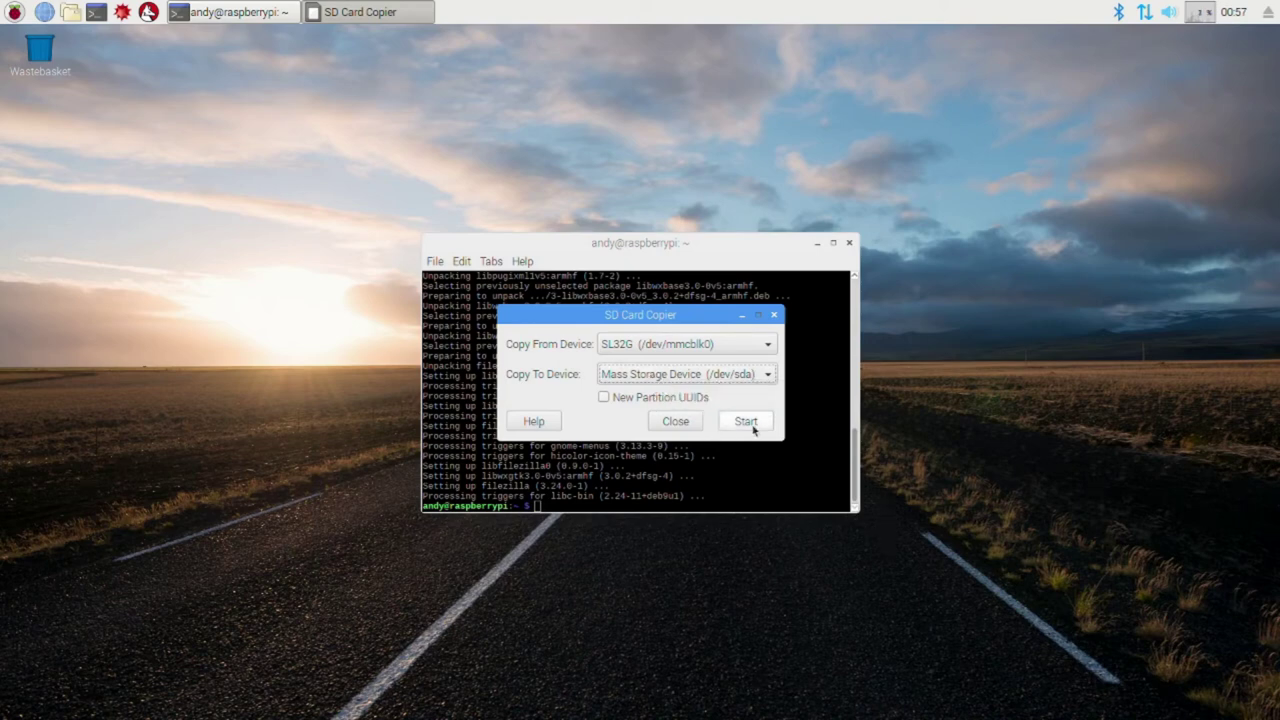
click(750, 423)
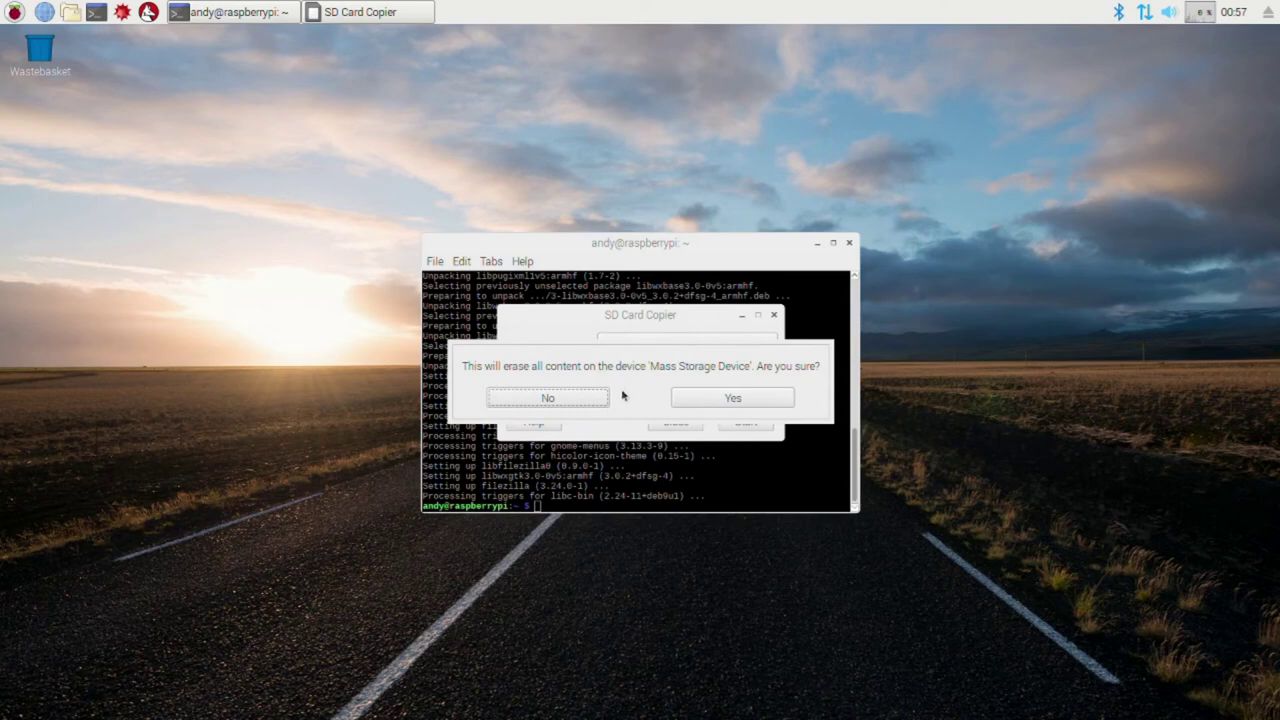
click(701, 403)
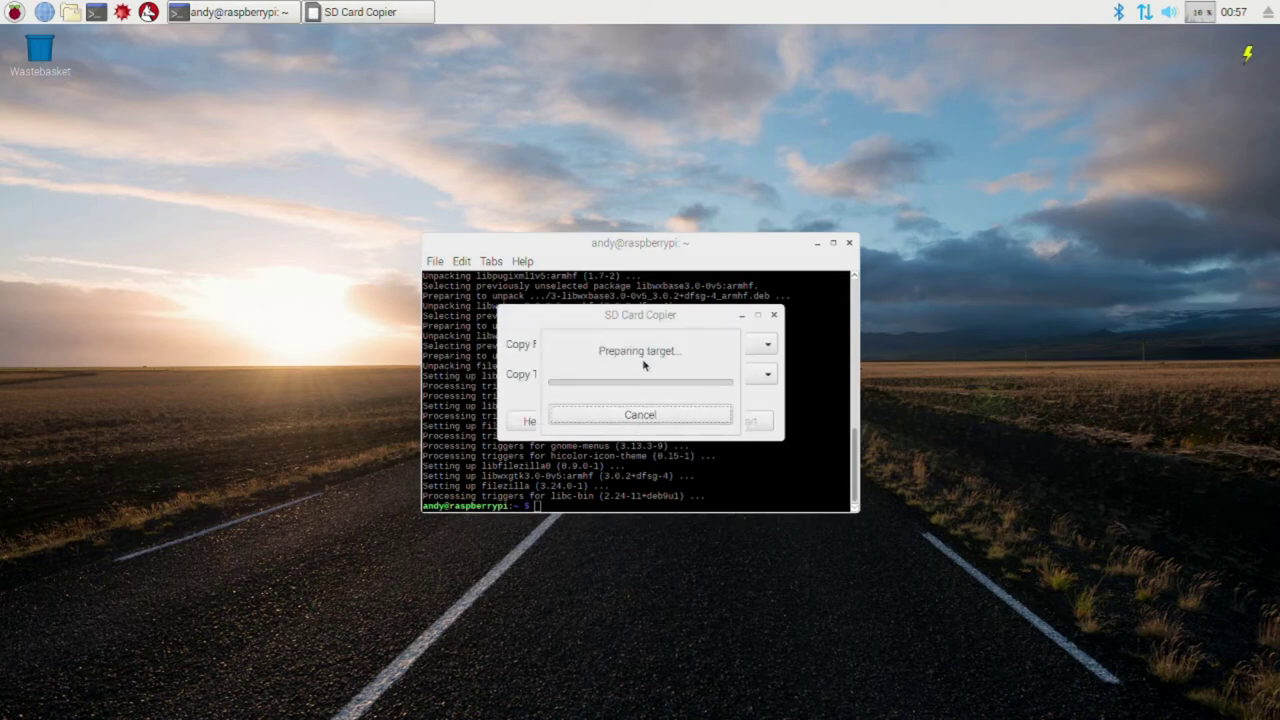
click(651, 415)
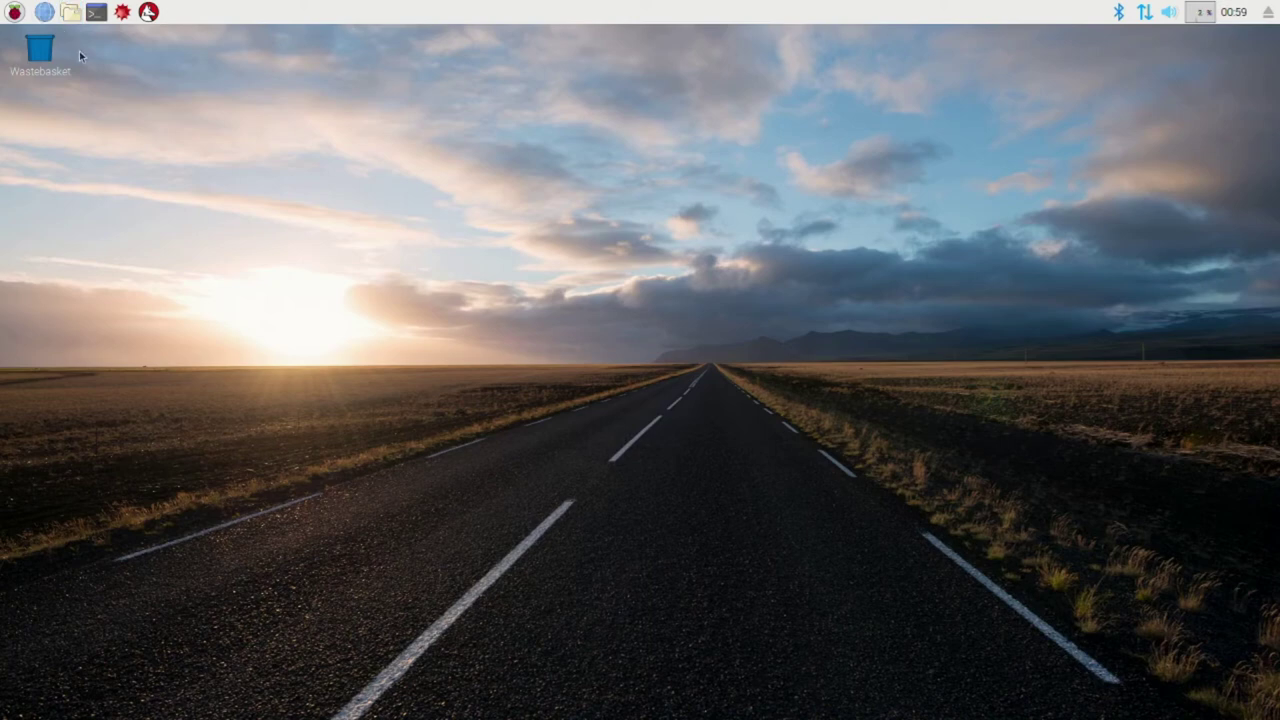
Step: Show the Office submenu listing LibreOffice Base, Calc, Draw, Impress, Math and Writer
click(15, 14)
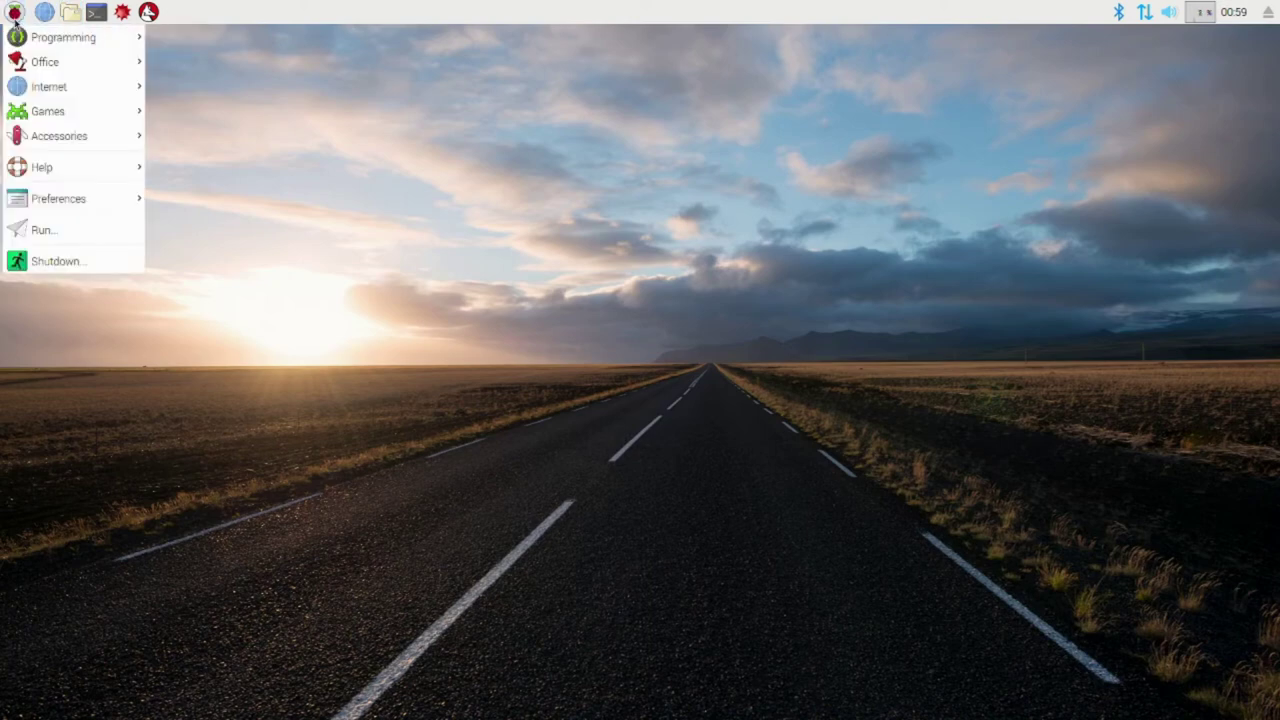
mouse_move(70, 61)
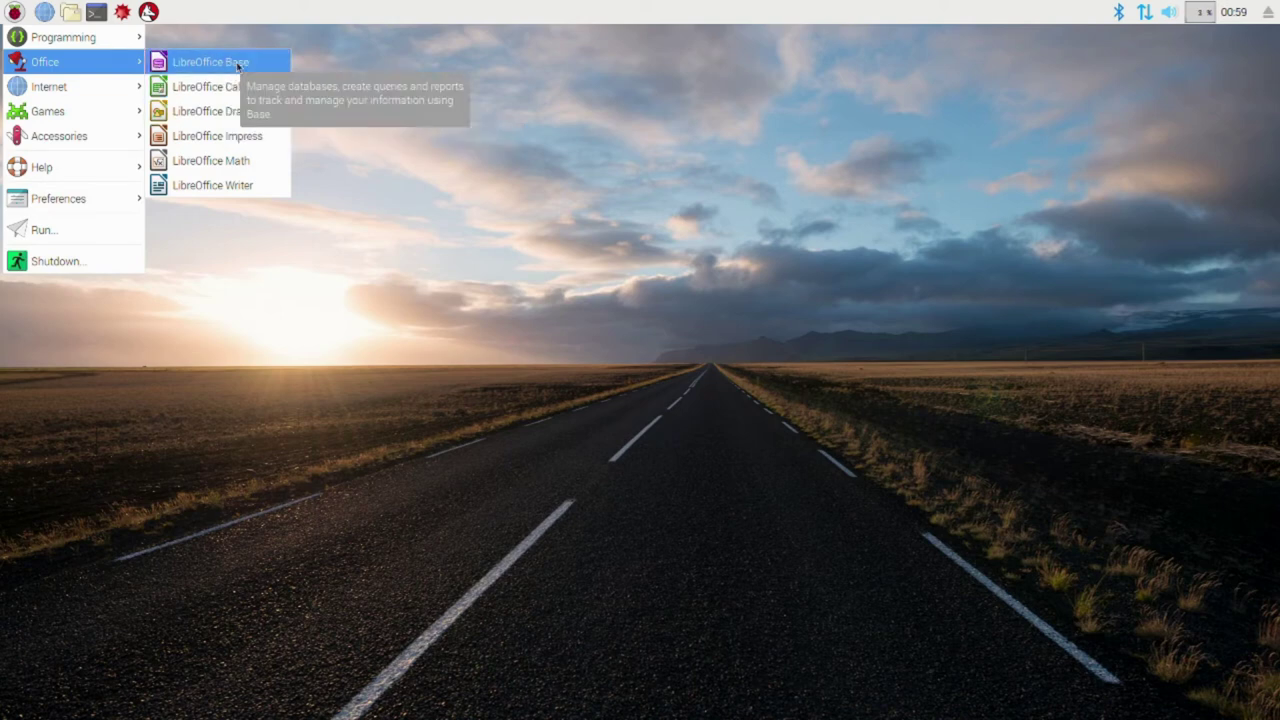
click(225, 185)
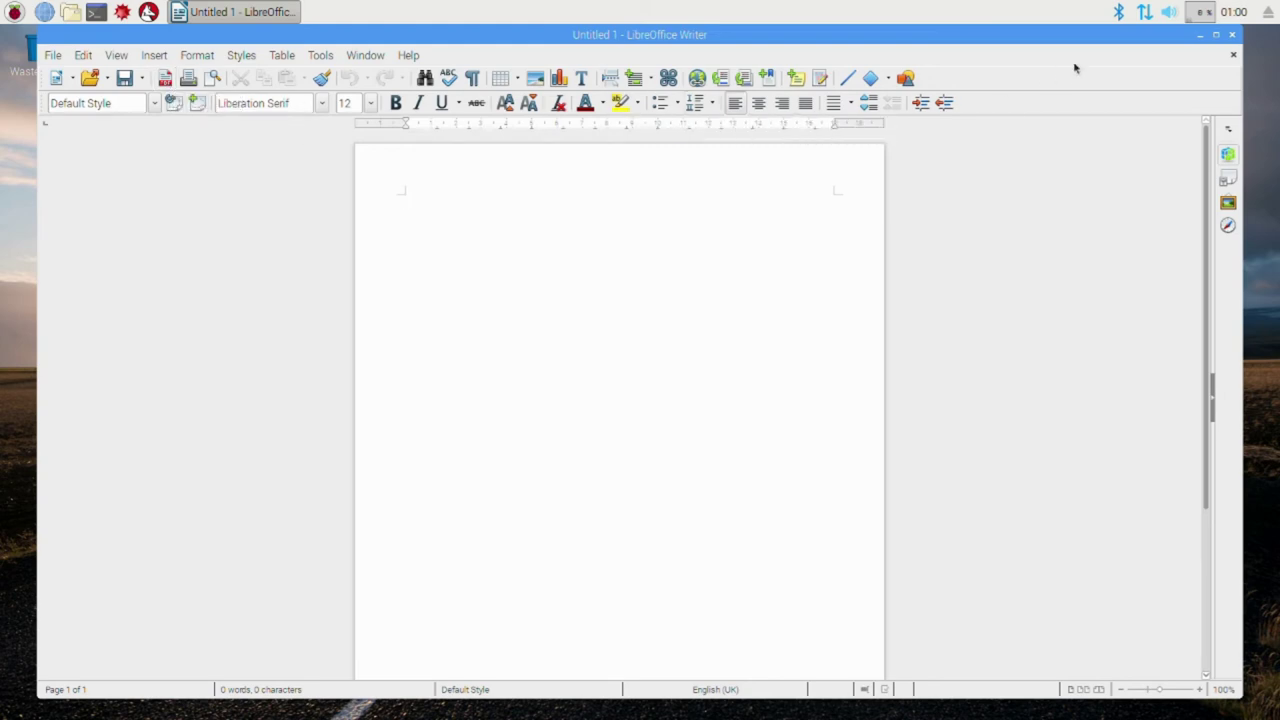
click(1232, 36)
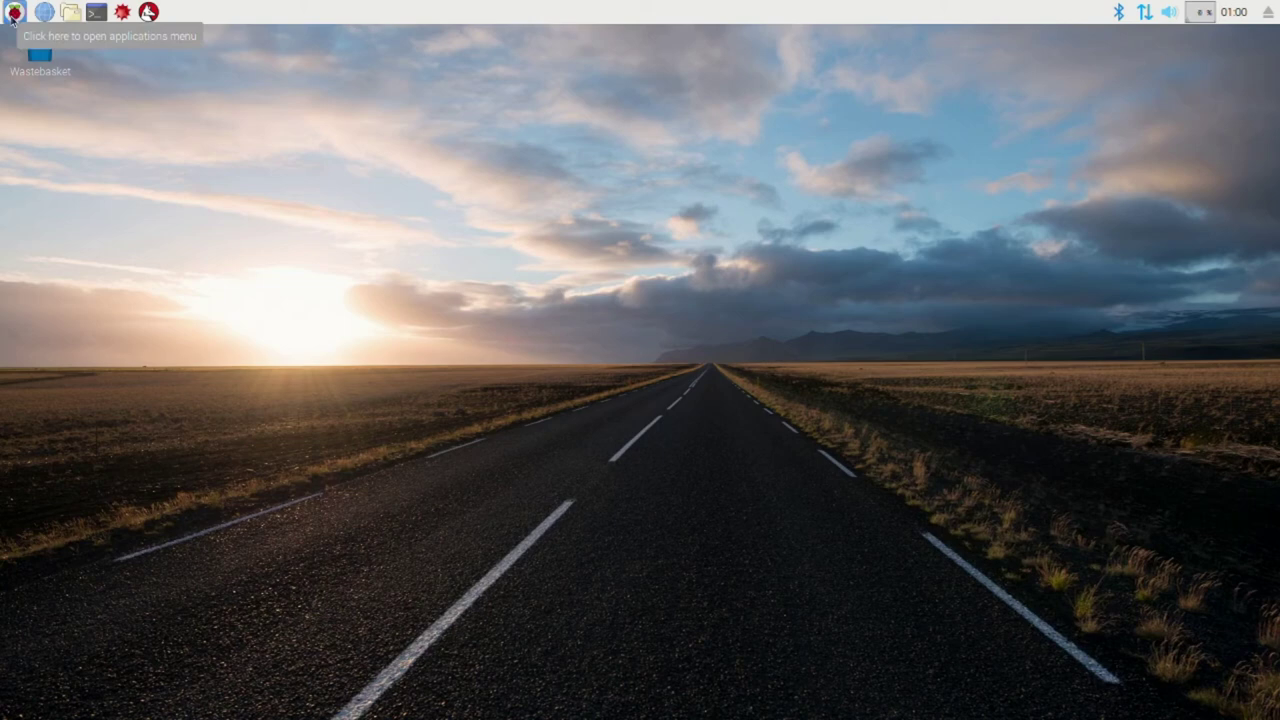
click(14, 14)
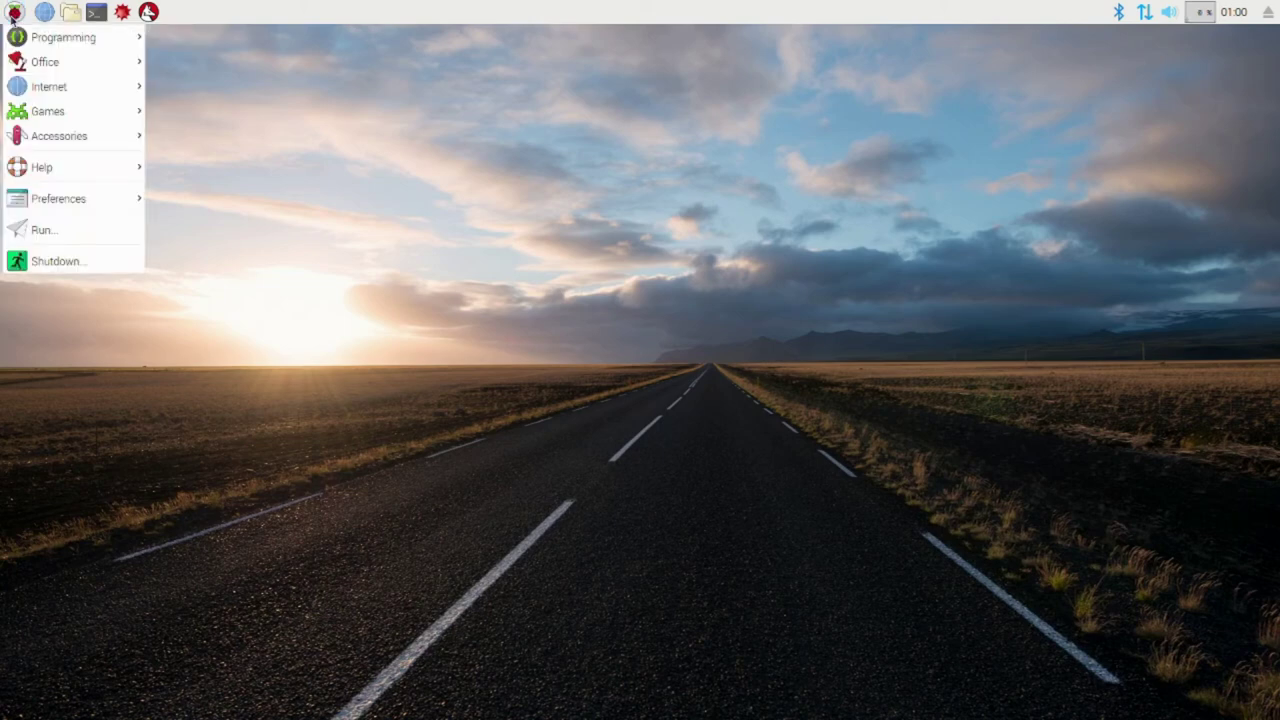
mouse_move(97, 145)
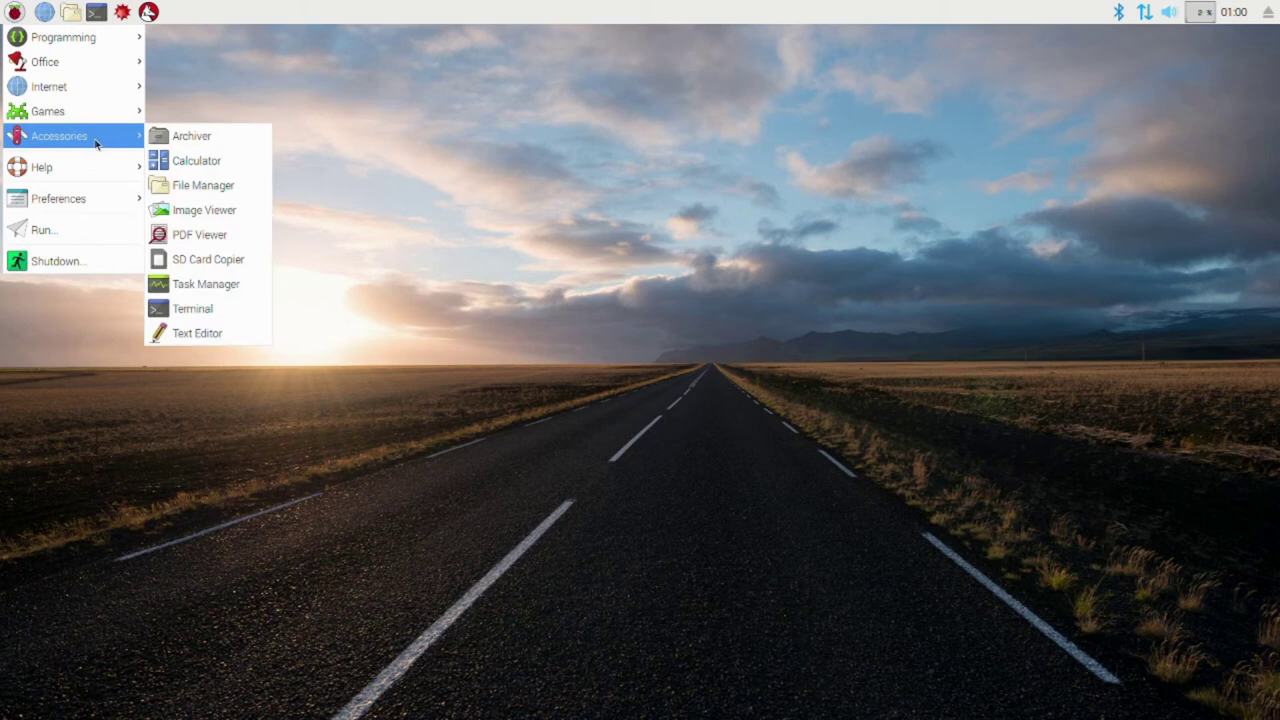
mouse_move(103, 48)
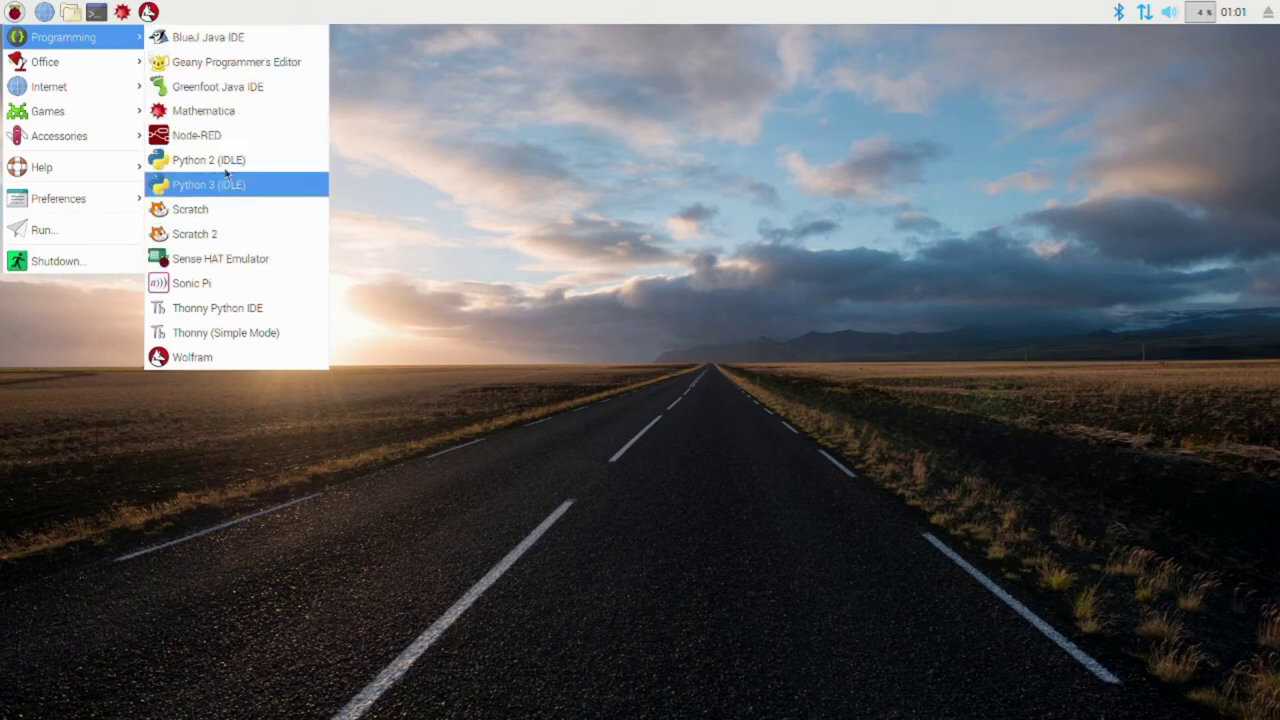
mouse_move(98, 70)
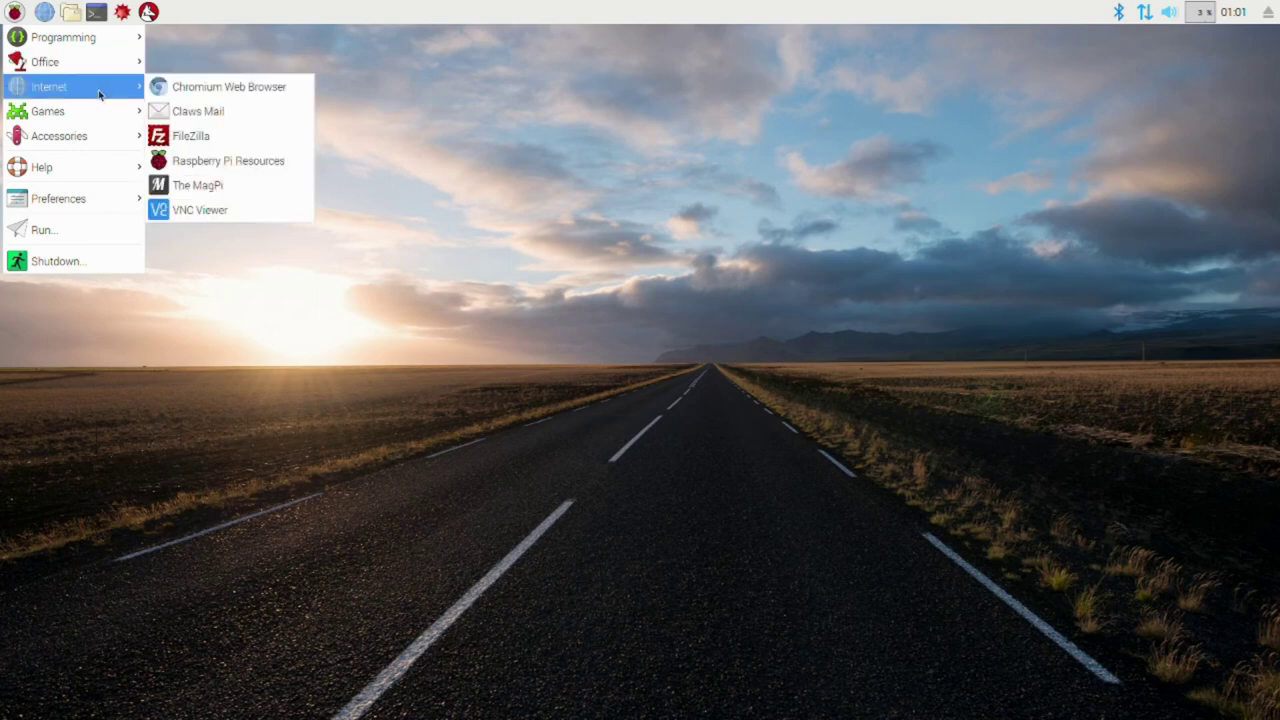
mouse_move(103, 96)
click(198, 141)
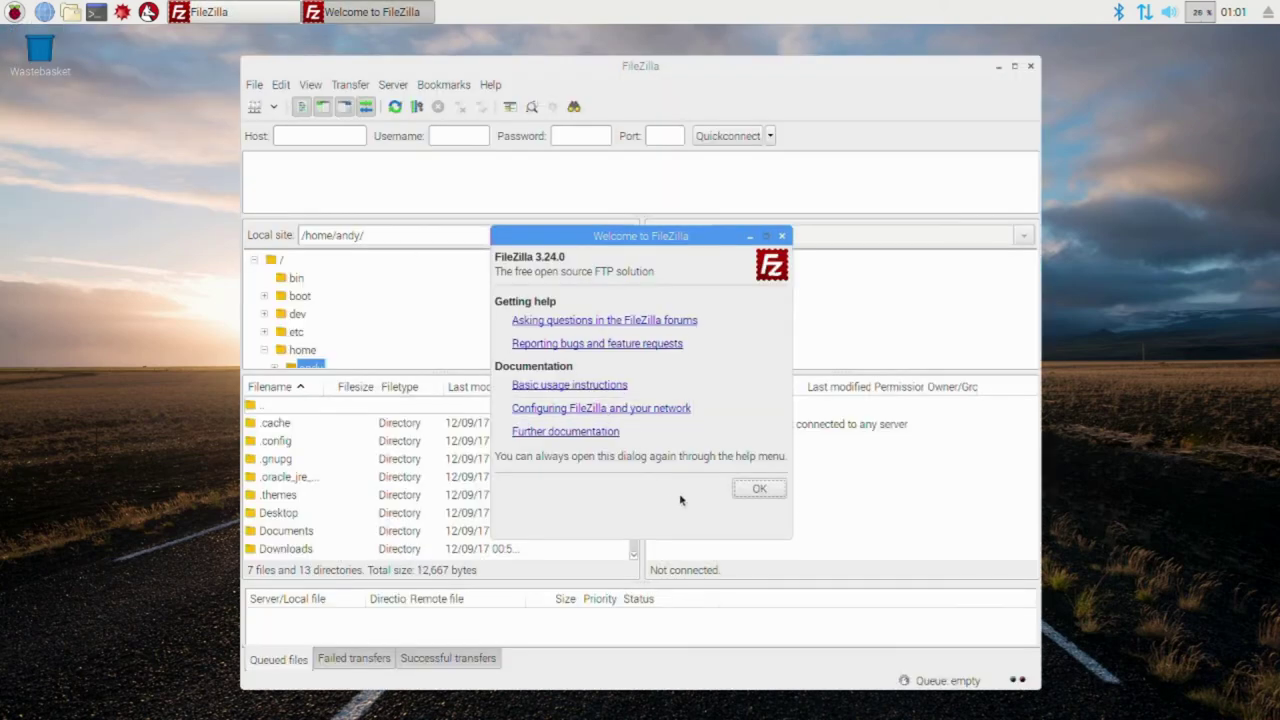
click(748, 487)
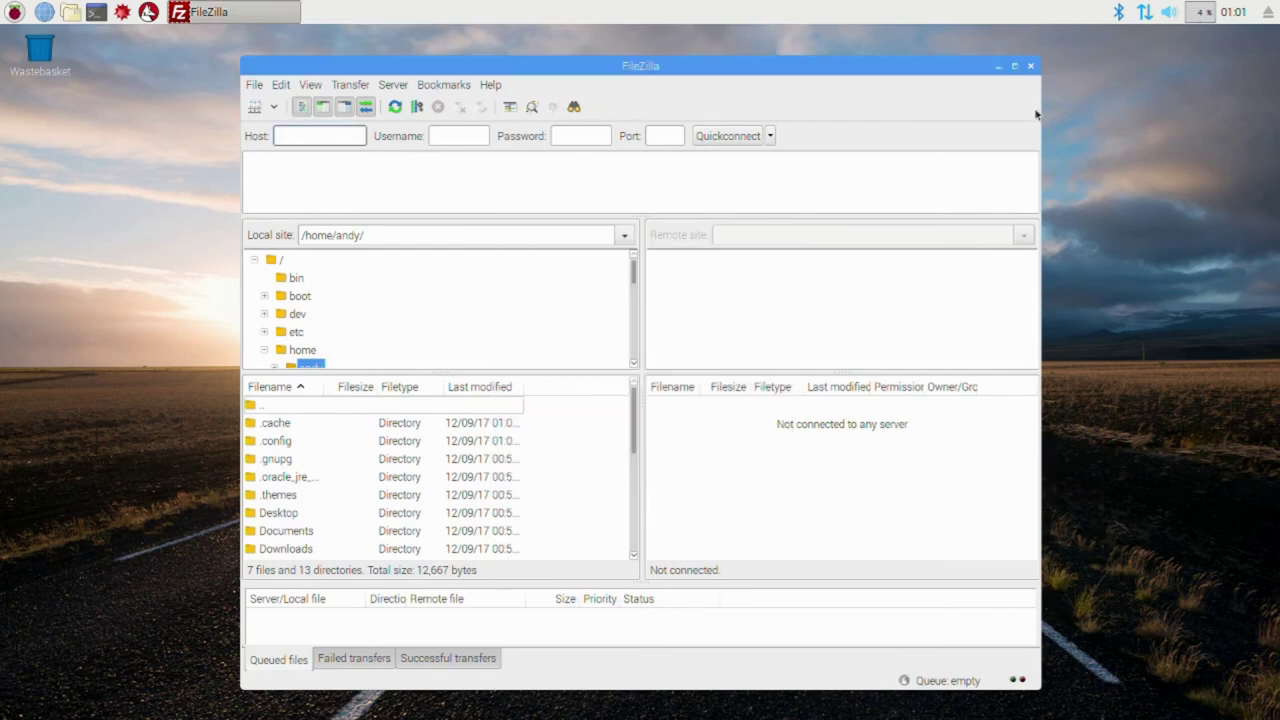
click(1030, 66)
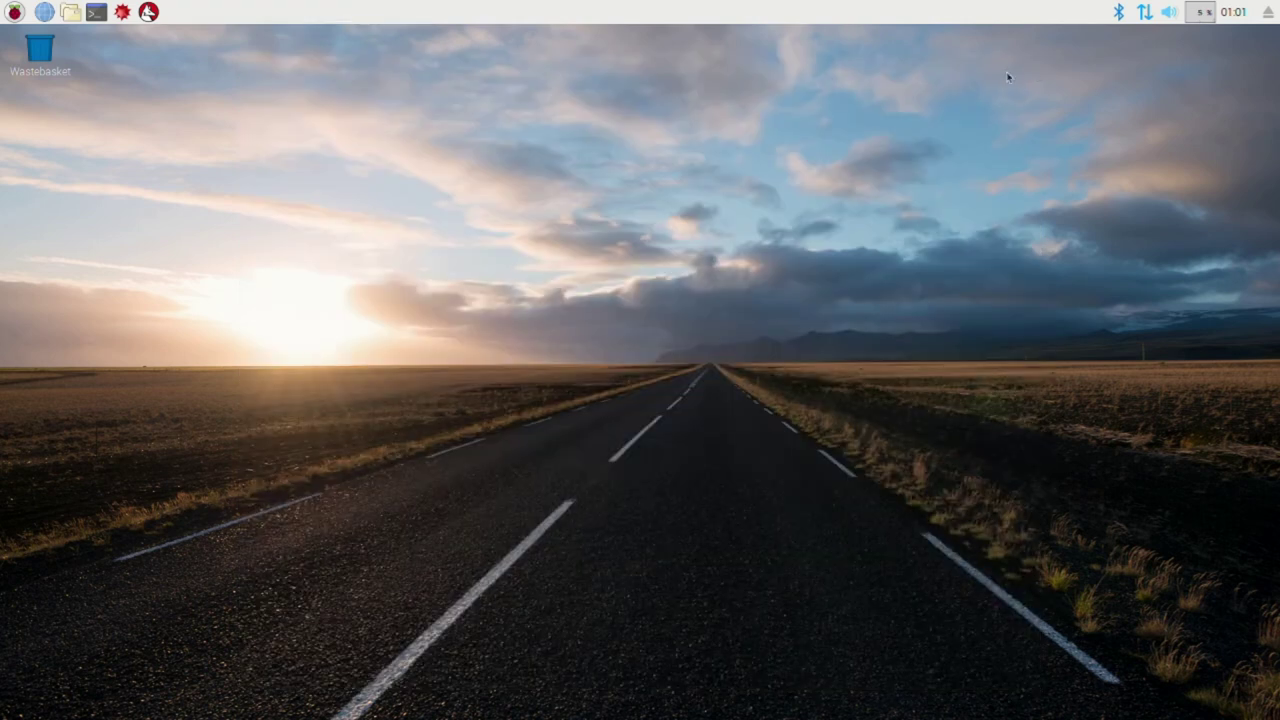
click(15, 11)
Step: Browse the Internet, Games, Accessories and Help categories, then launch Add / Remove Software from Preferences
mouse_move(84, 87)
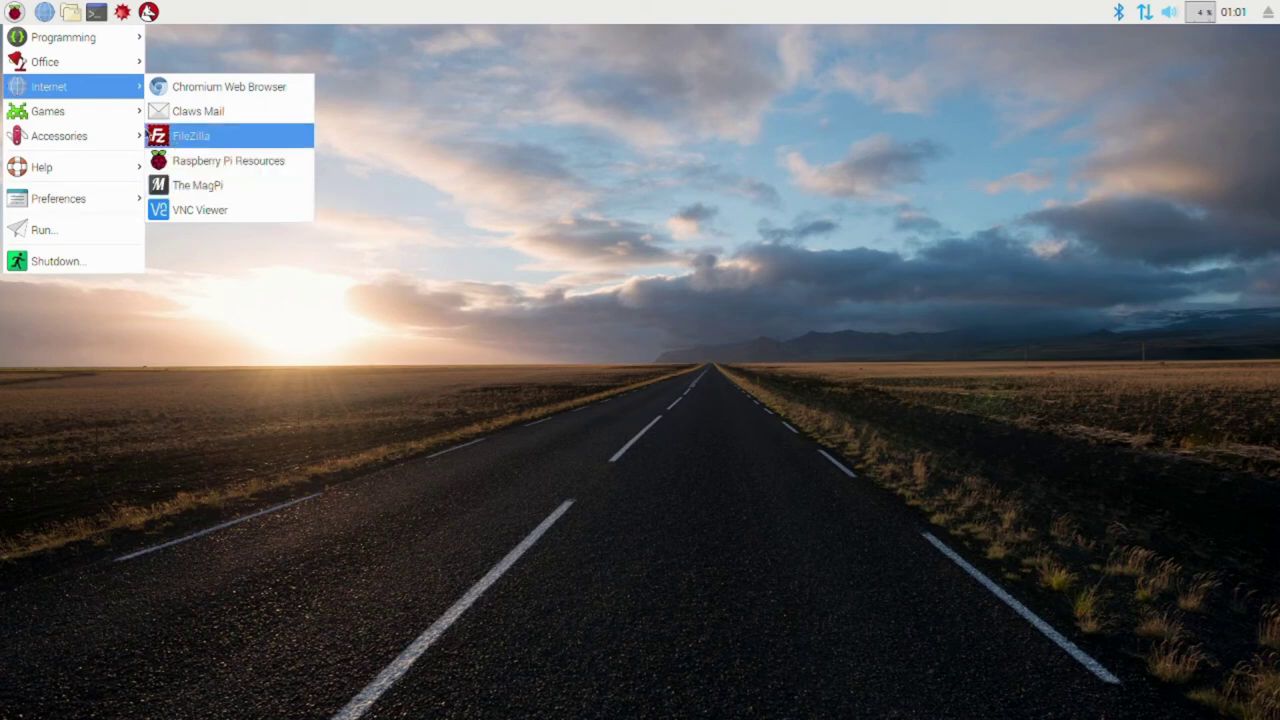
mouse_move(120, 122)
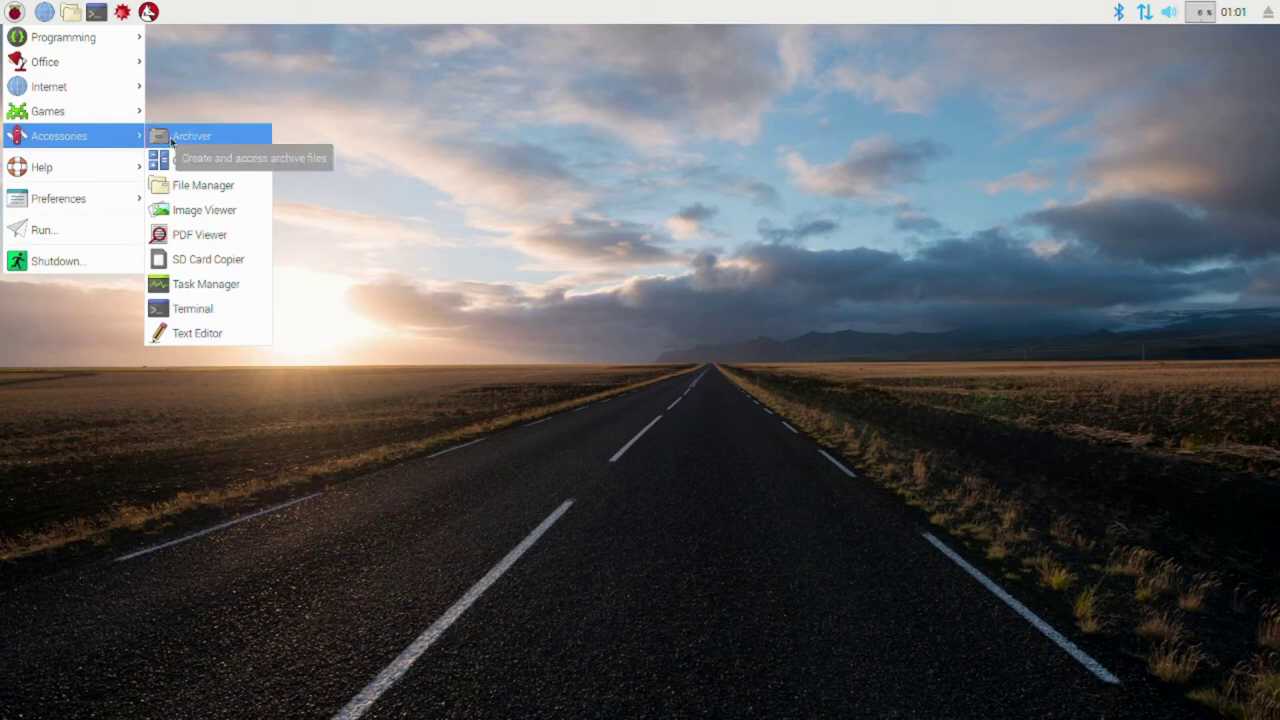
mouse_move(113, 178)
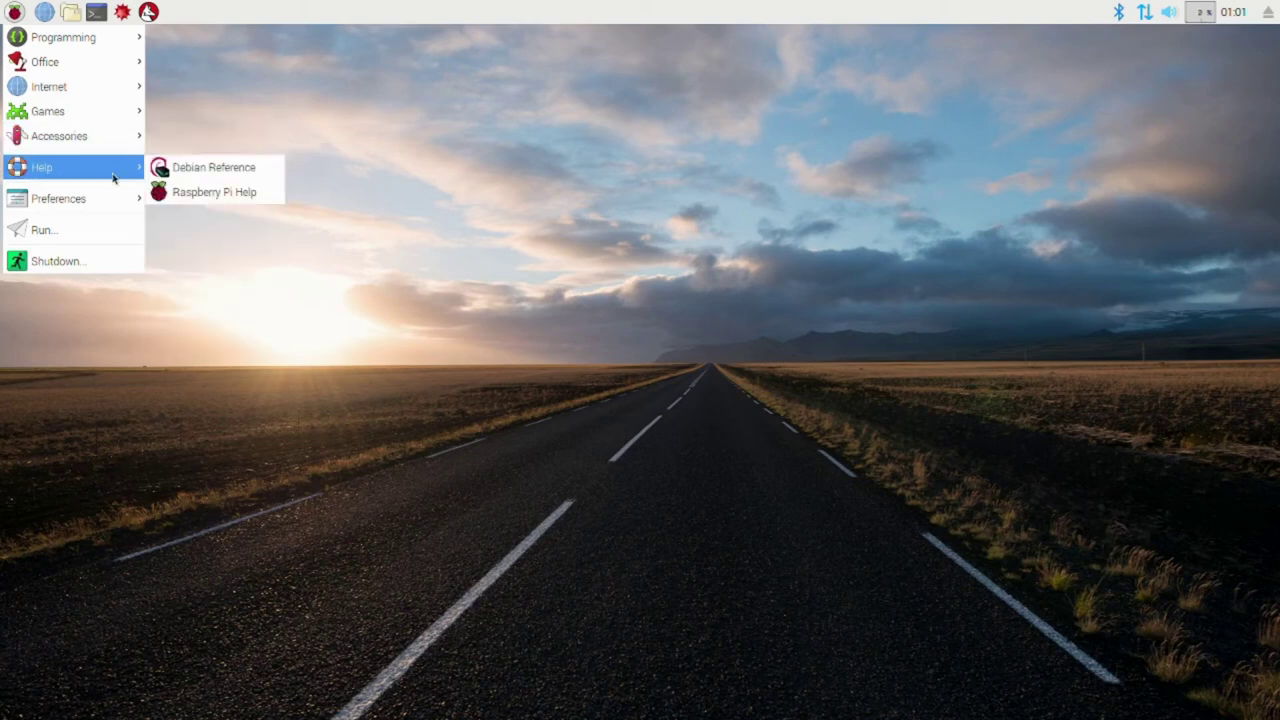
mouse_move(118, 204)
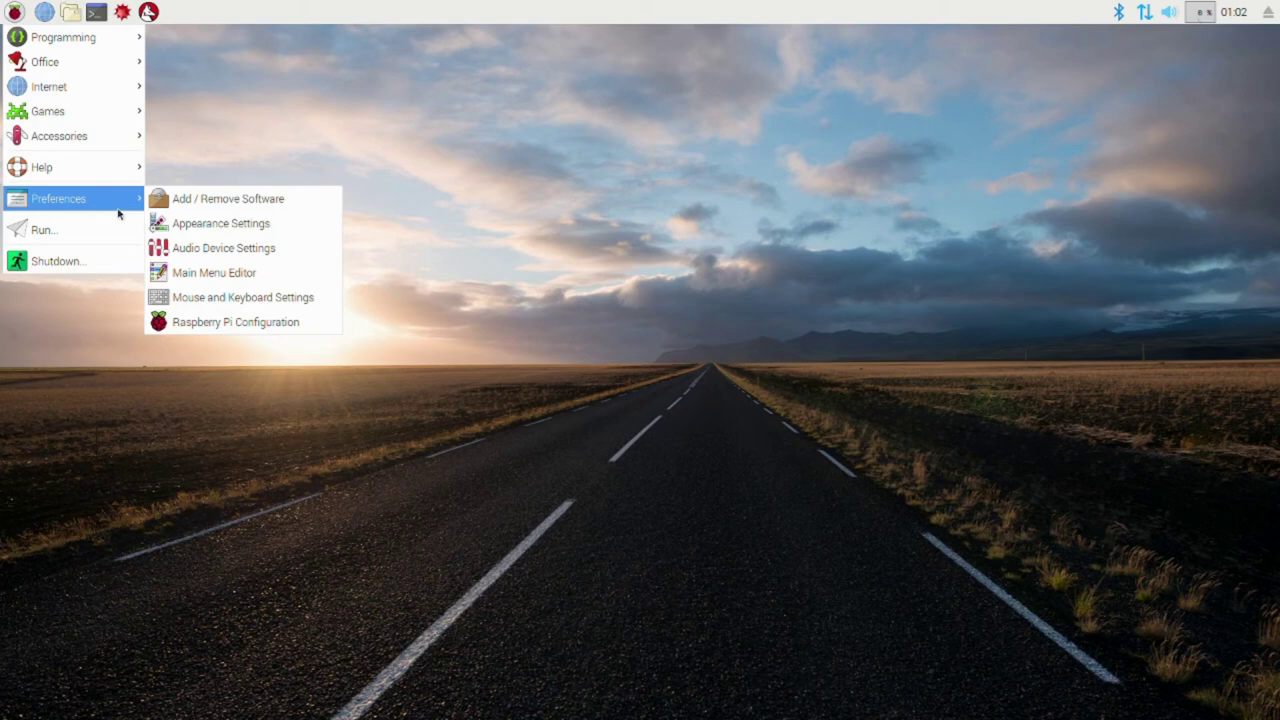
click(217, 204)
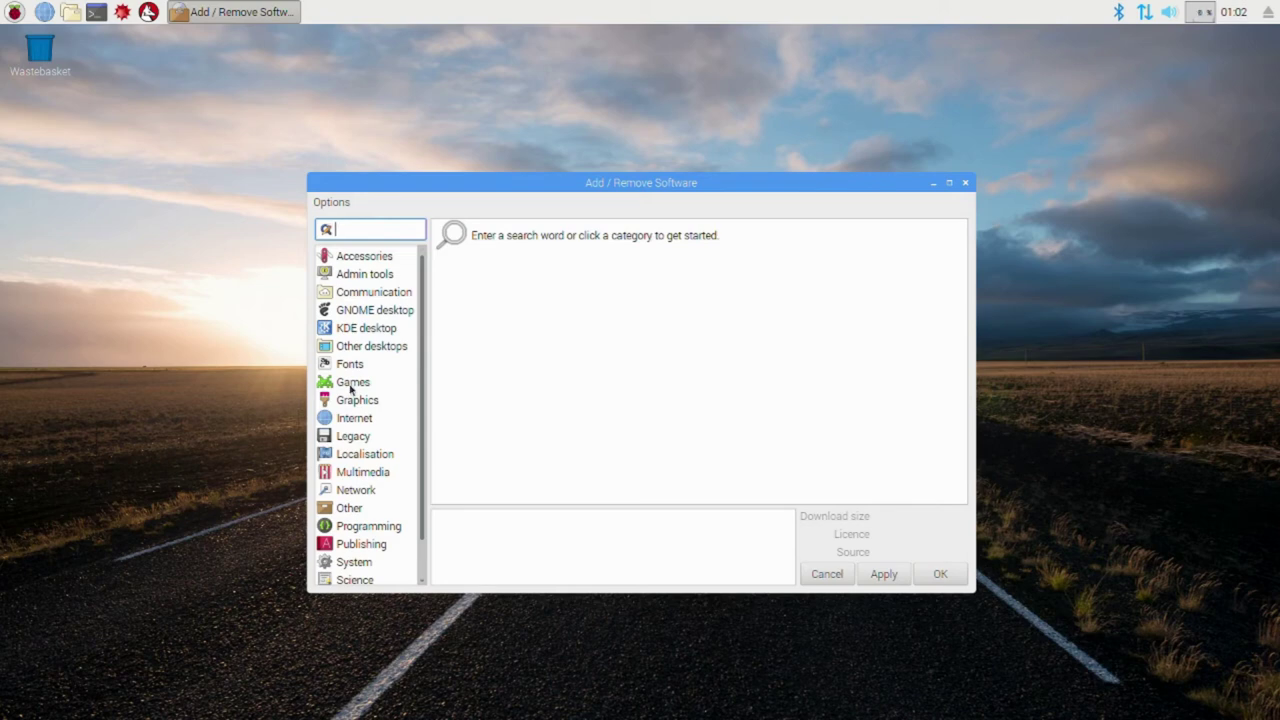
Step: In the Games category, tick the atris tetris-like game (323.3 kB) and apply to install it
click(350, 385)
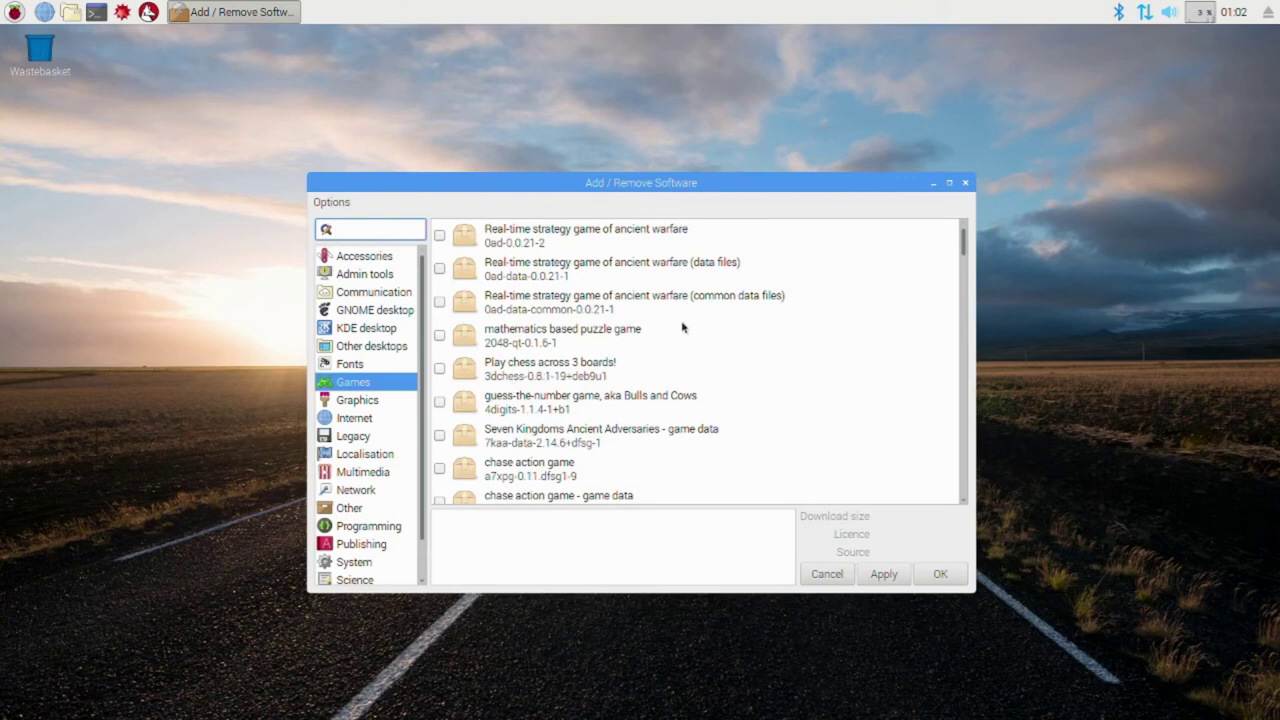
scroll(683, 323, down, 4)
scroll(683, 323, down, 8)
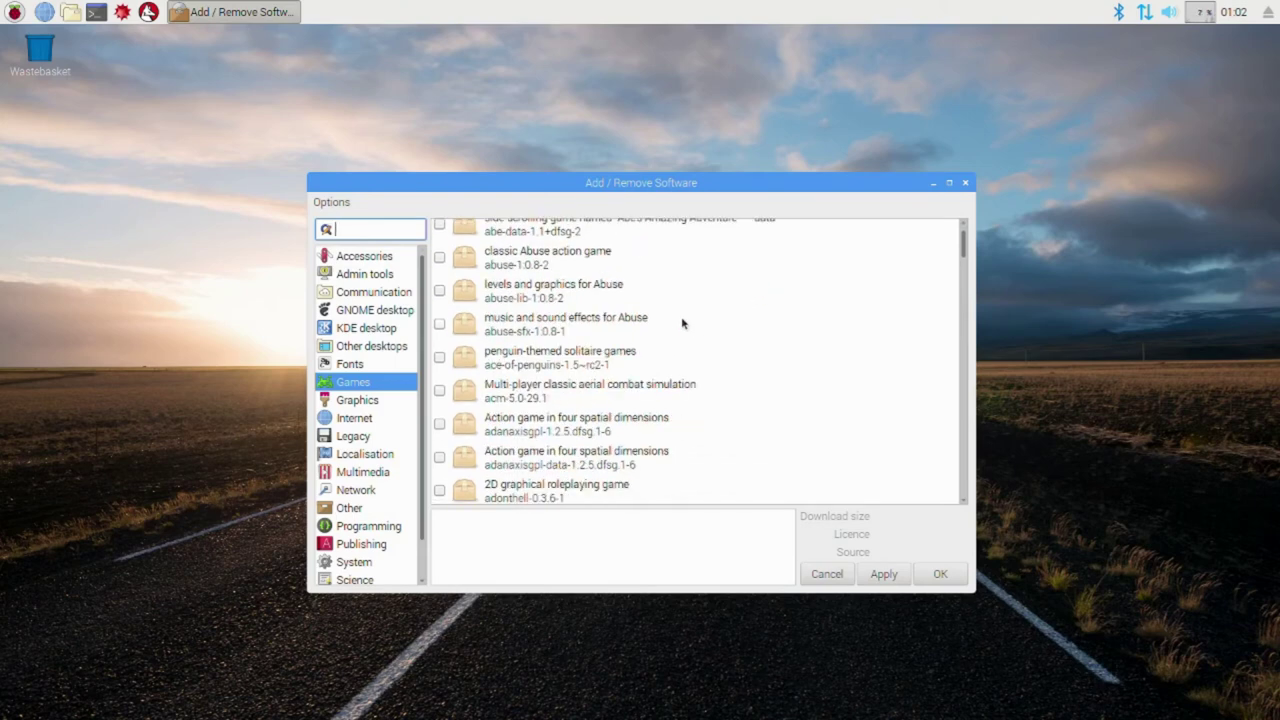
scroll(683, 323, down, 6)
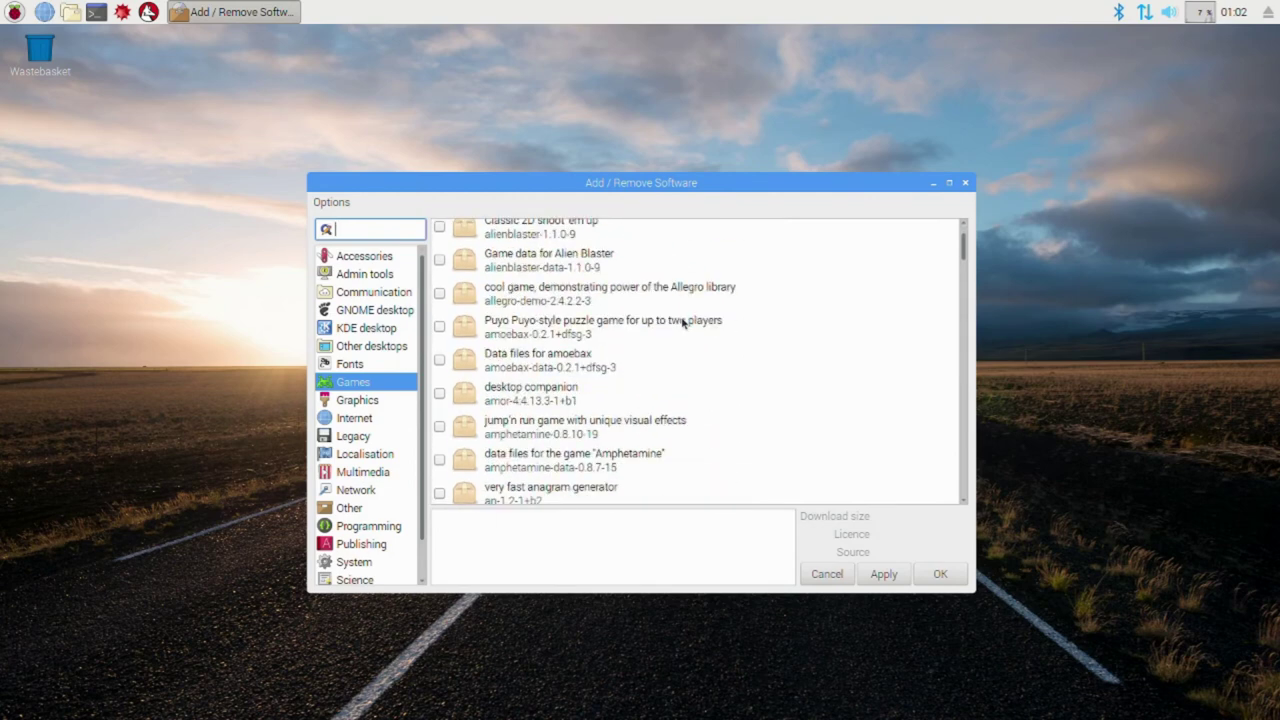
scroll(683, 322, down, 4)
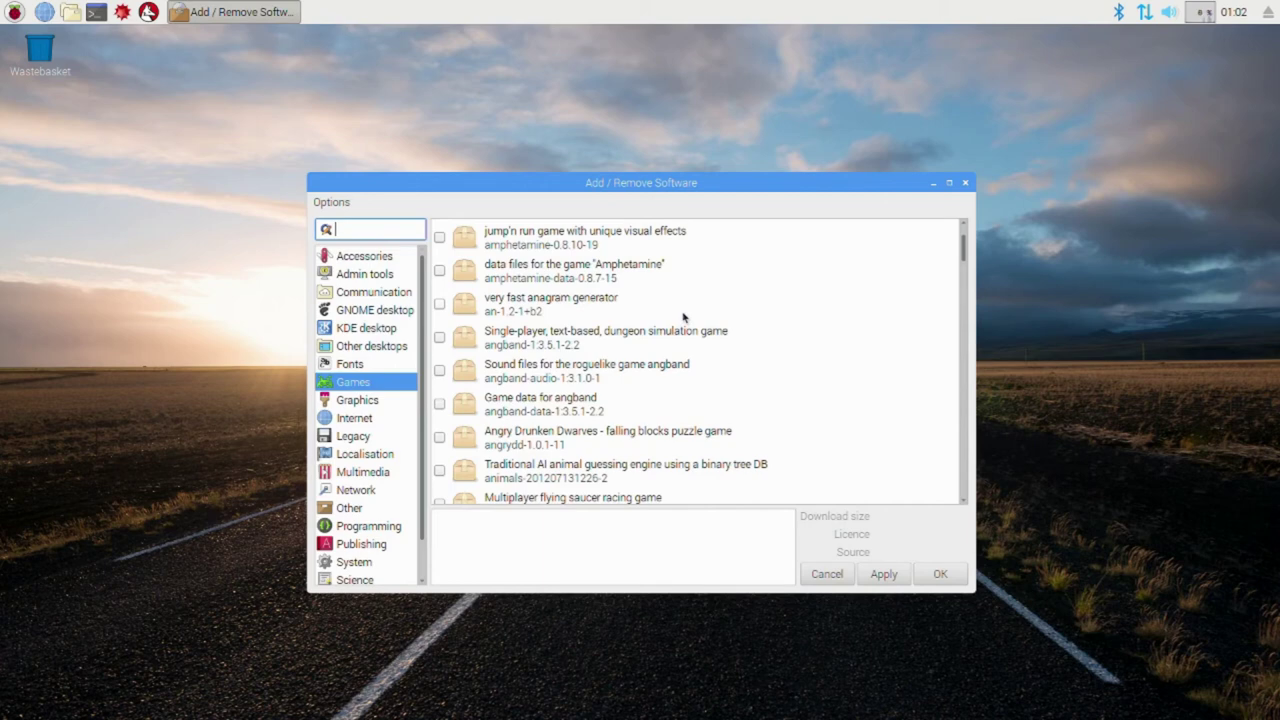
scroll(683, 317, down, 7)
scroll(683, 317, down, 8)
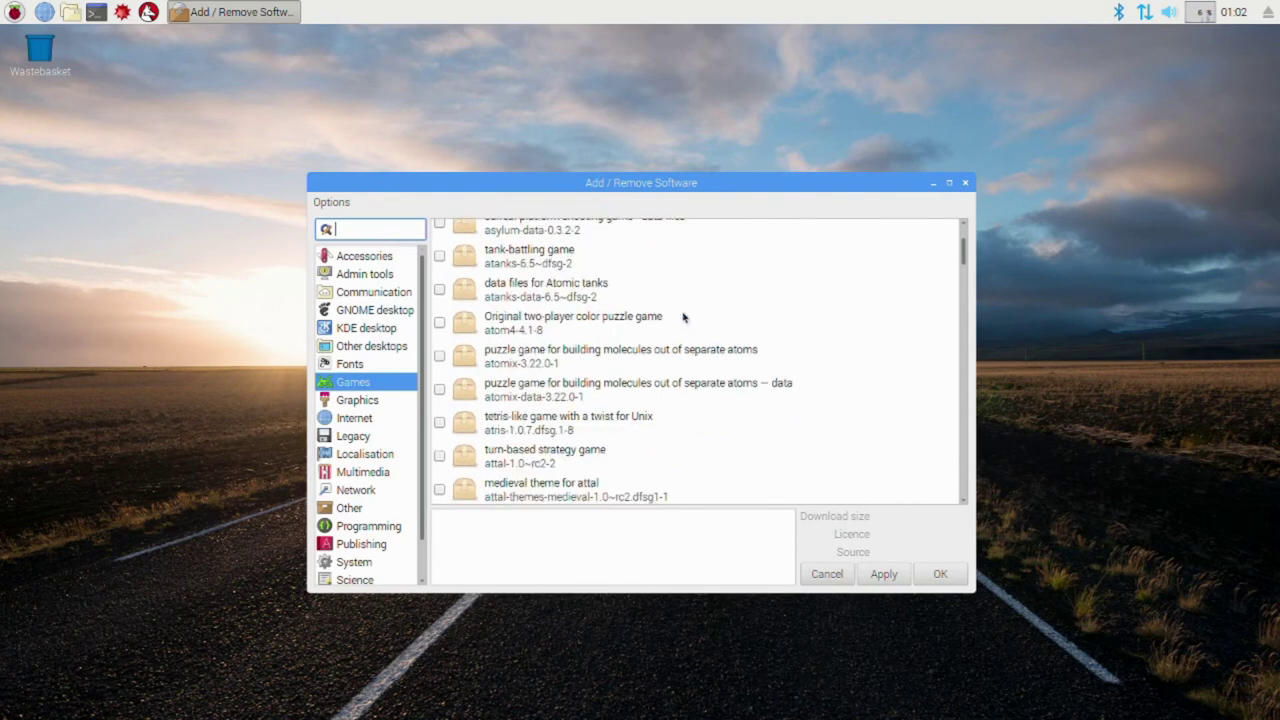
click(440, 422)
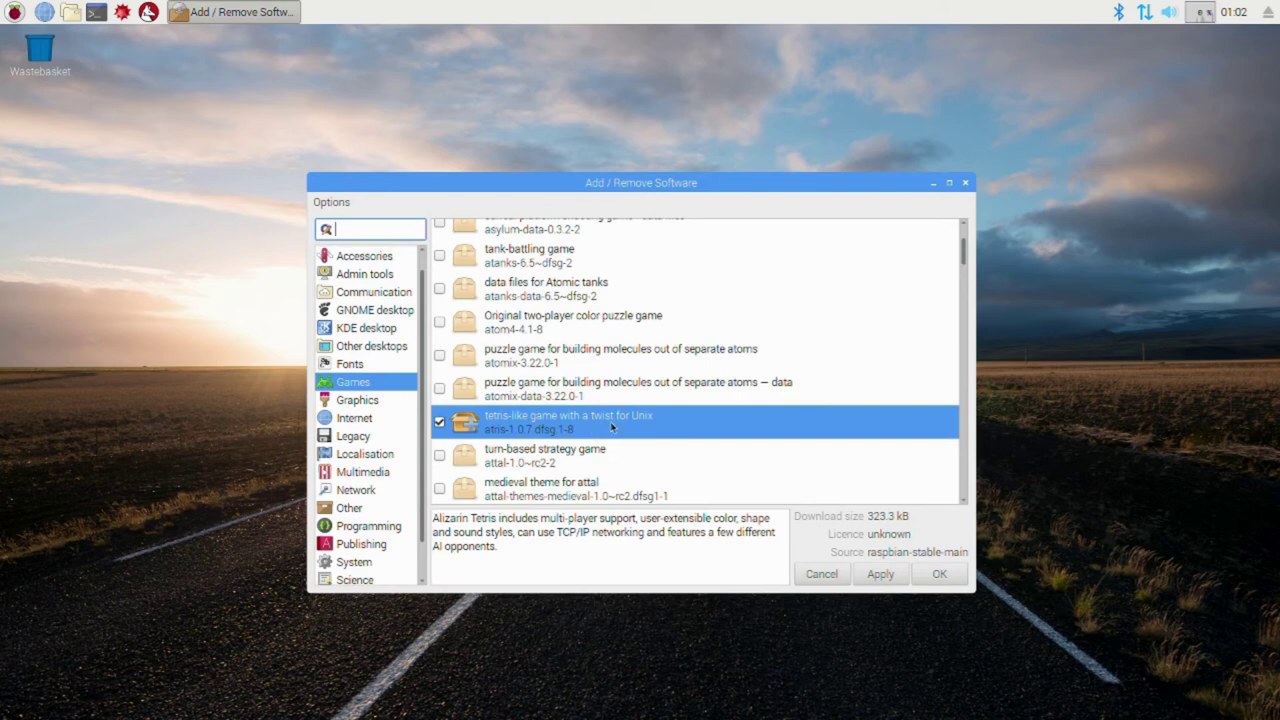
drag(667, 184, 651, 103)
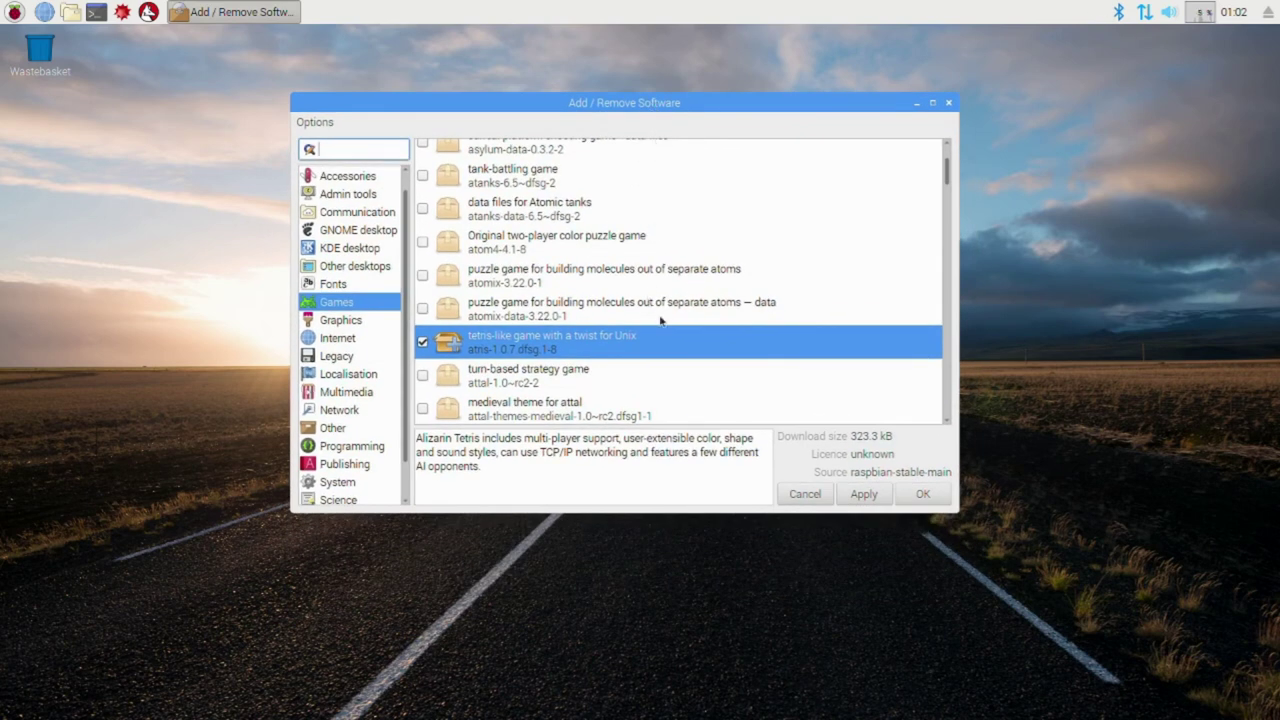
click(863, 494)
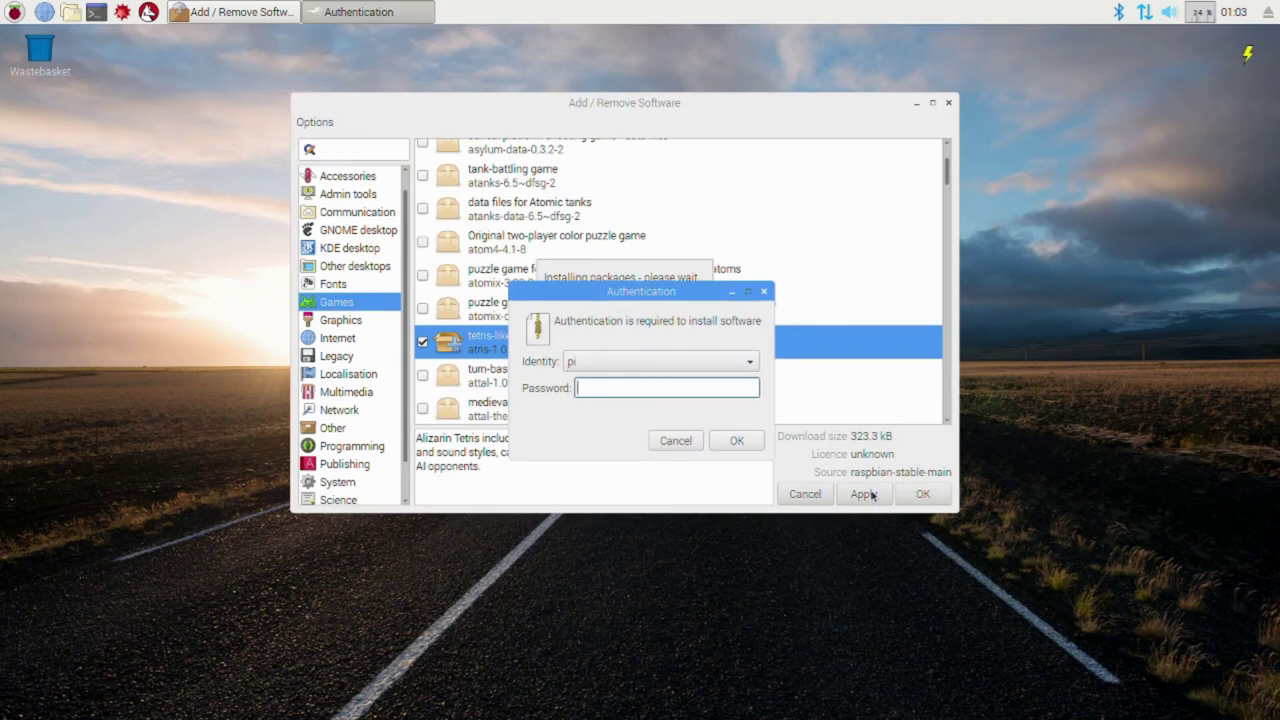
Step: Authorise the atris install as pi with the account password and let it finish
click(738, 369)
click(725, 362)
click(723, 384)
text(raspberry)
key(Return)
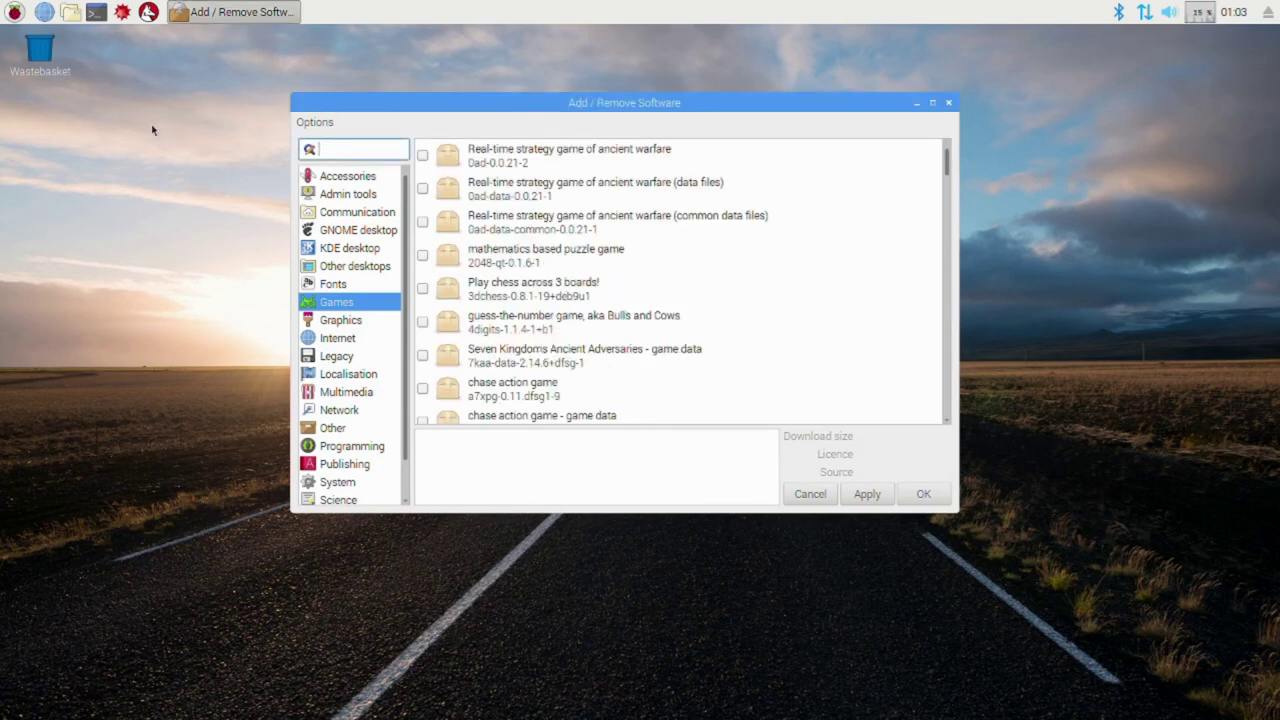
click(16, 13)
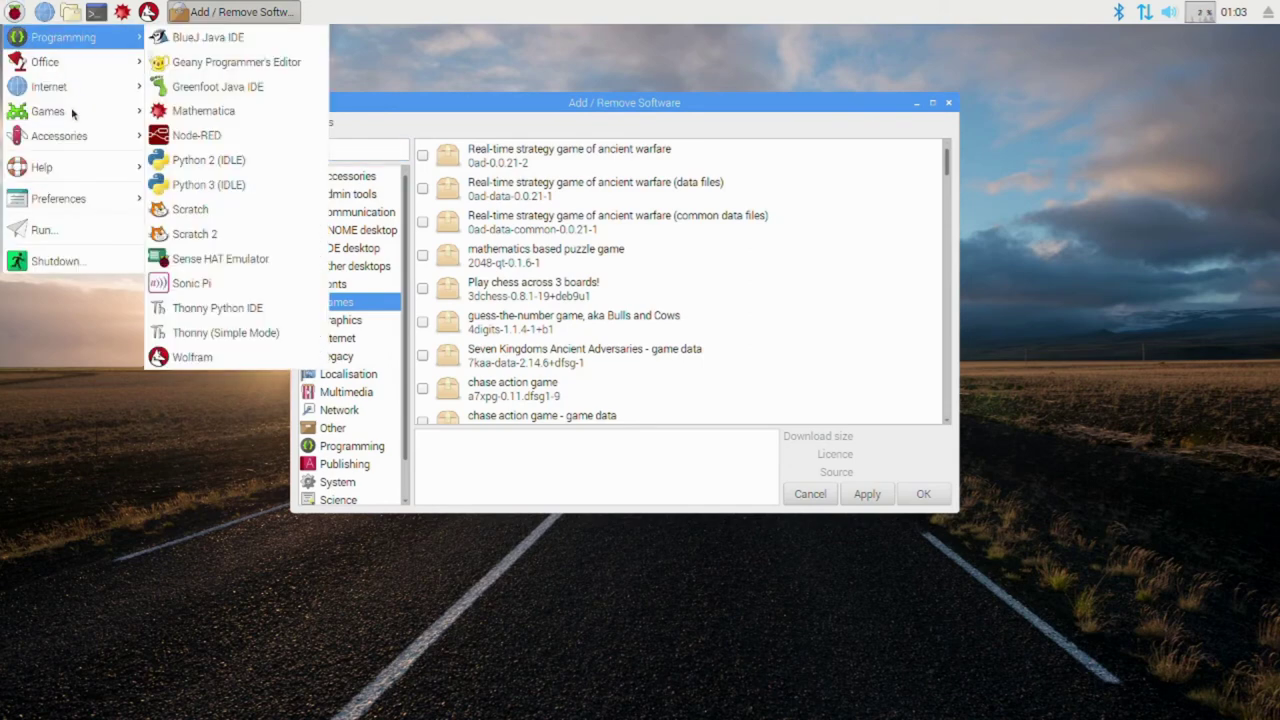
Step: Launch Atris from the Games menu to show its welcome screen
mouse_move(45, 118)
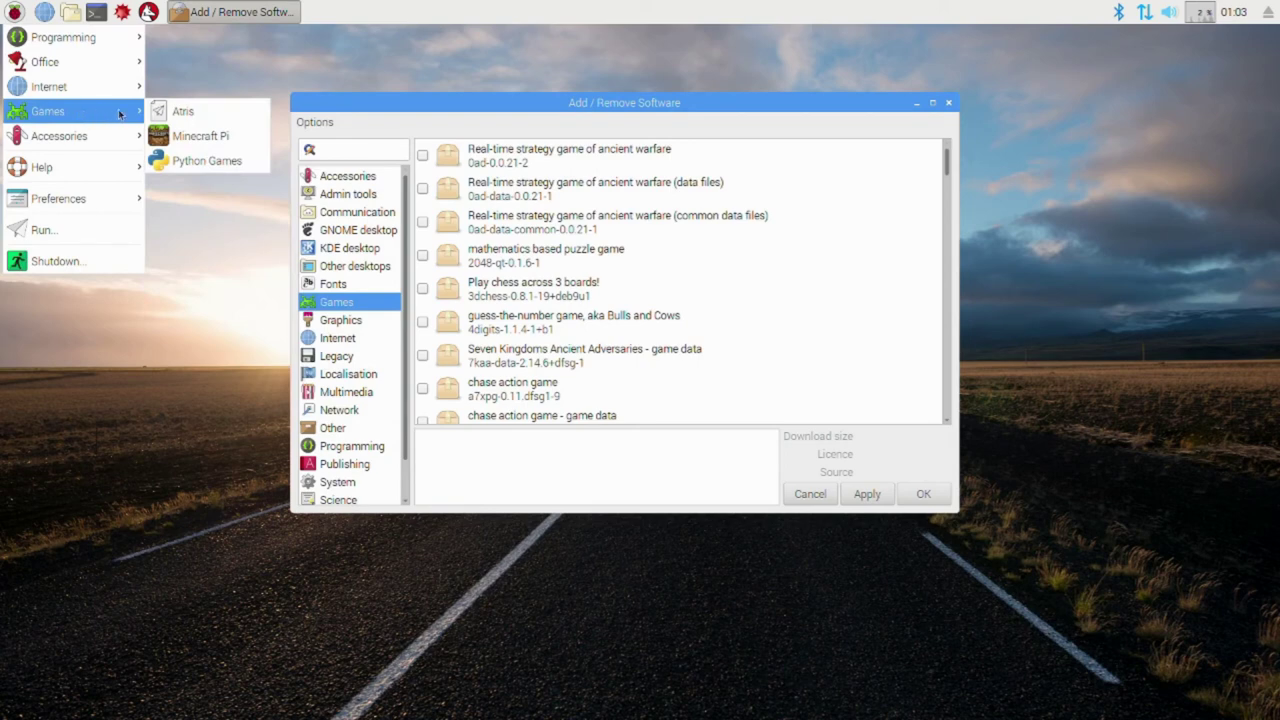
click(218, 114)
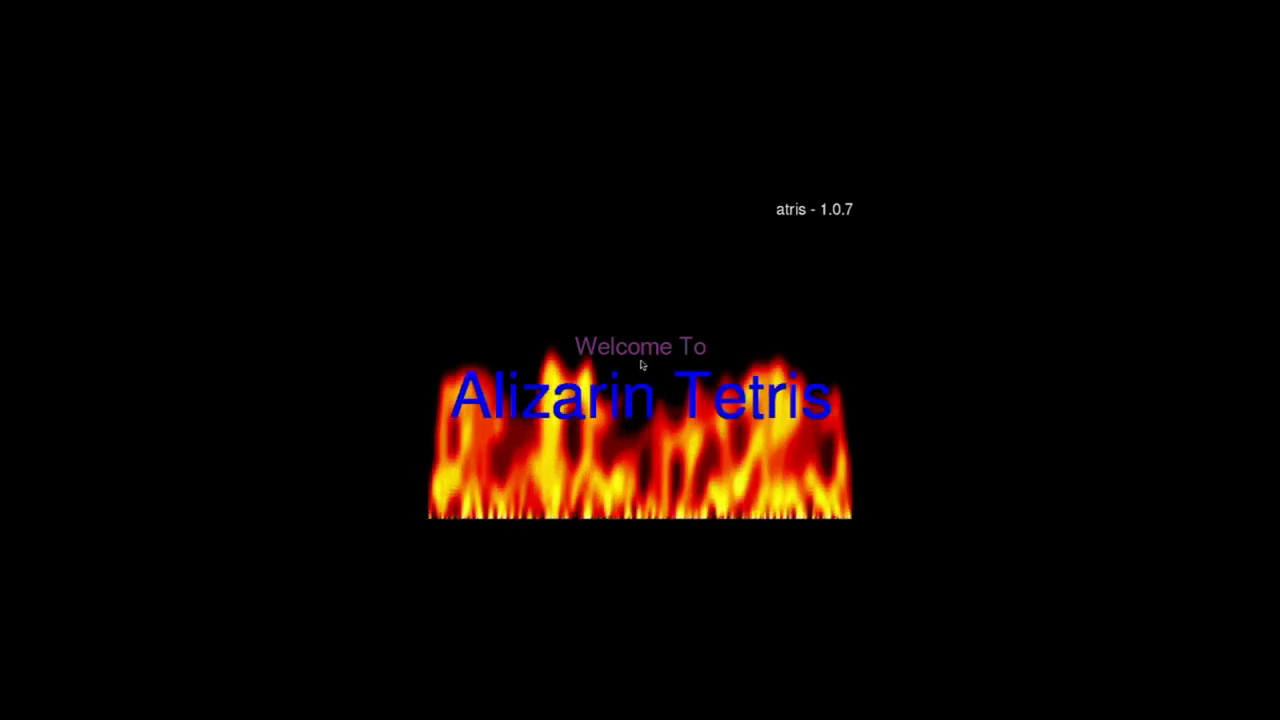